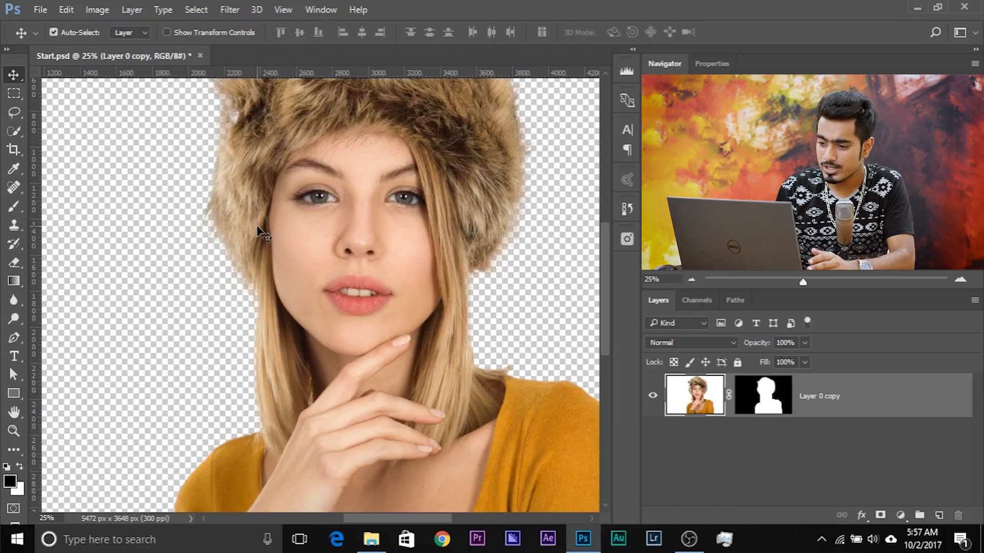
Step: Place the lake-2535706 image from the Stock folder into the Start.psd document and enlarge it to about 108% to cover the canvas
key(ctrl+minus)
key(ctrl+minus)
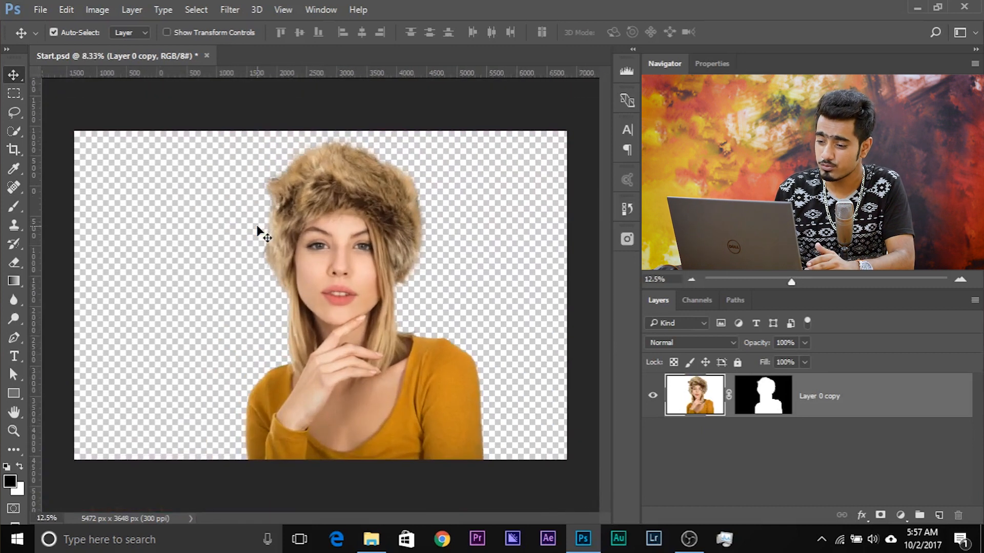
click(369, 541)
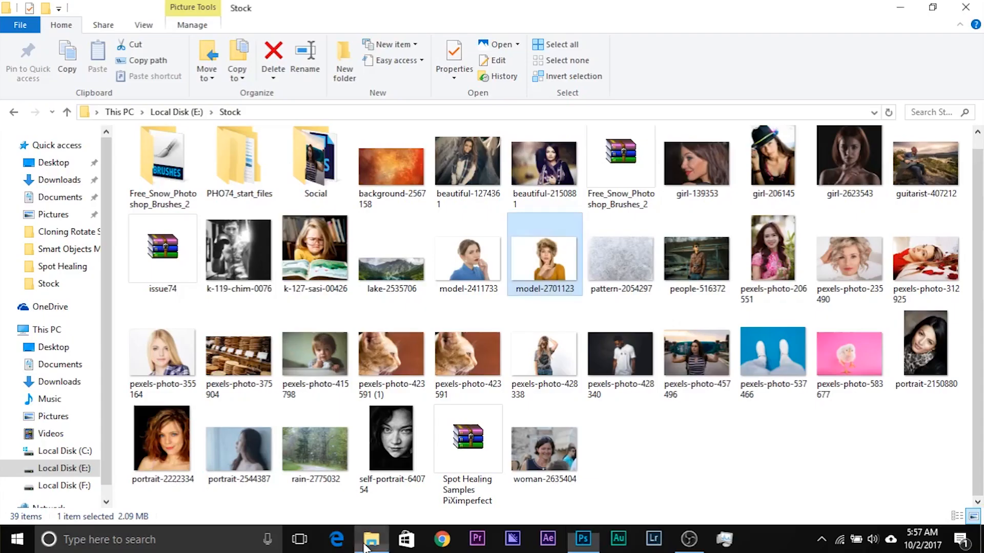
click(390, 247)
drag(394, 253, 349, 276)
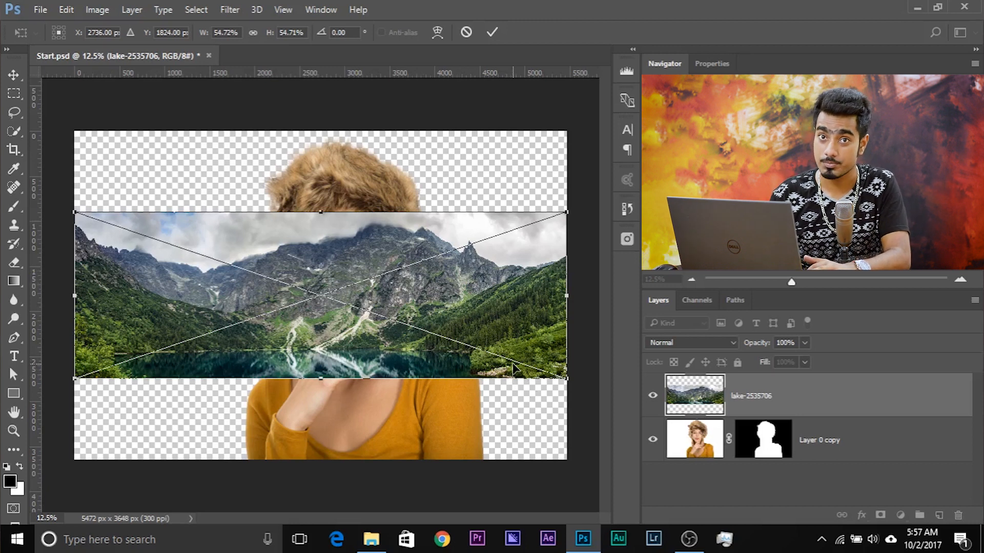
drag(567, 383, 784, 521)
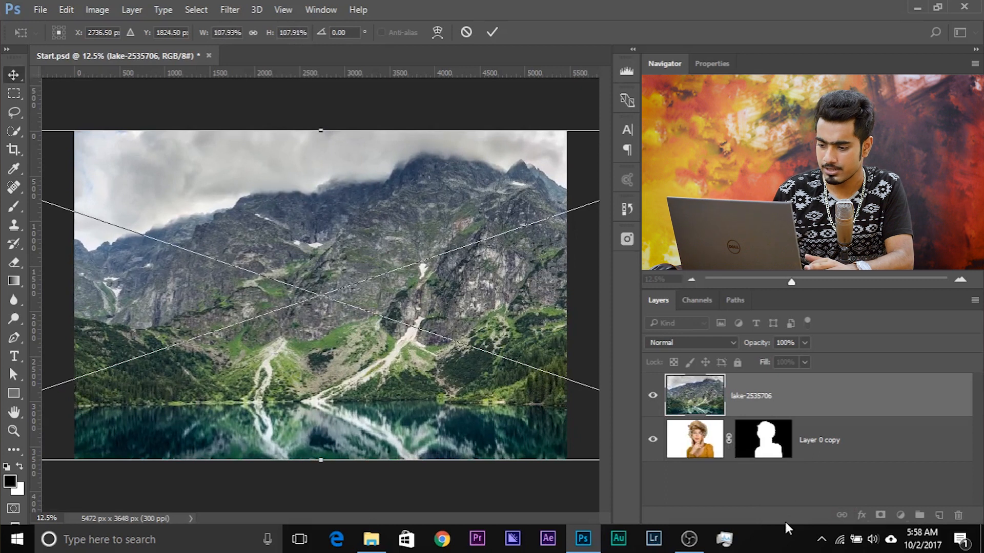
key(Return)
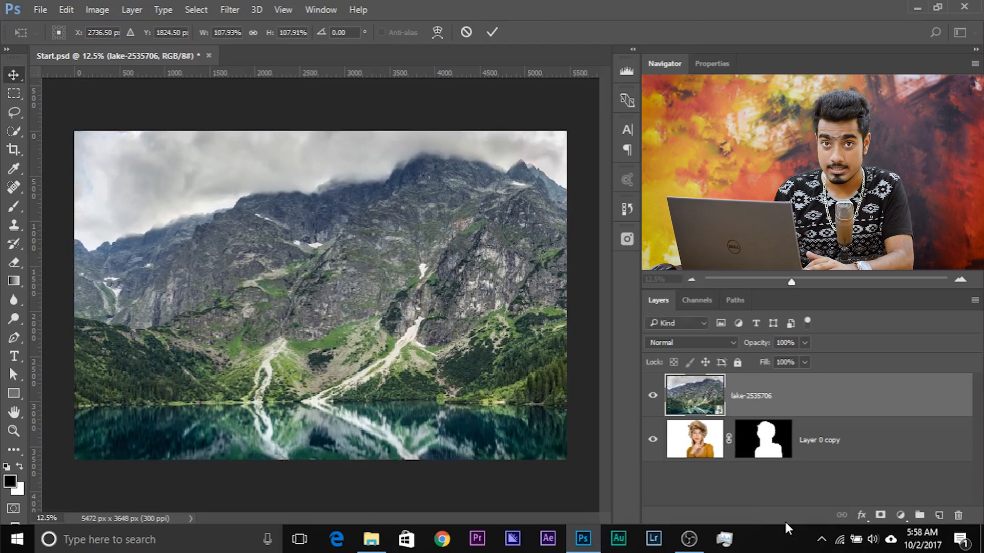
Step: Reorder the layers so the woman's cut-out, Layer 0 copy, sits above the lake-2535706 layer
key(ctrl+minus)
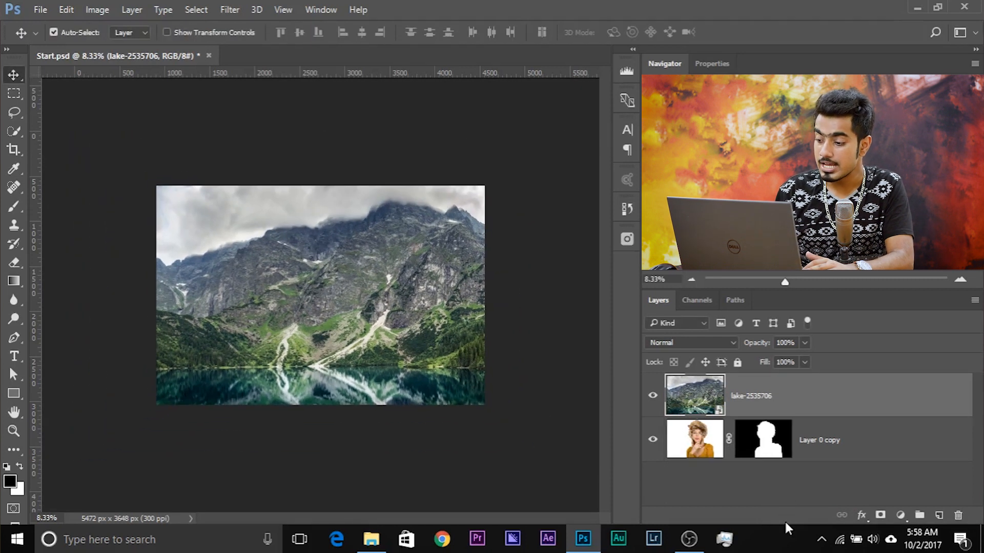
click(862, 444)
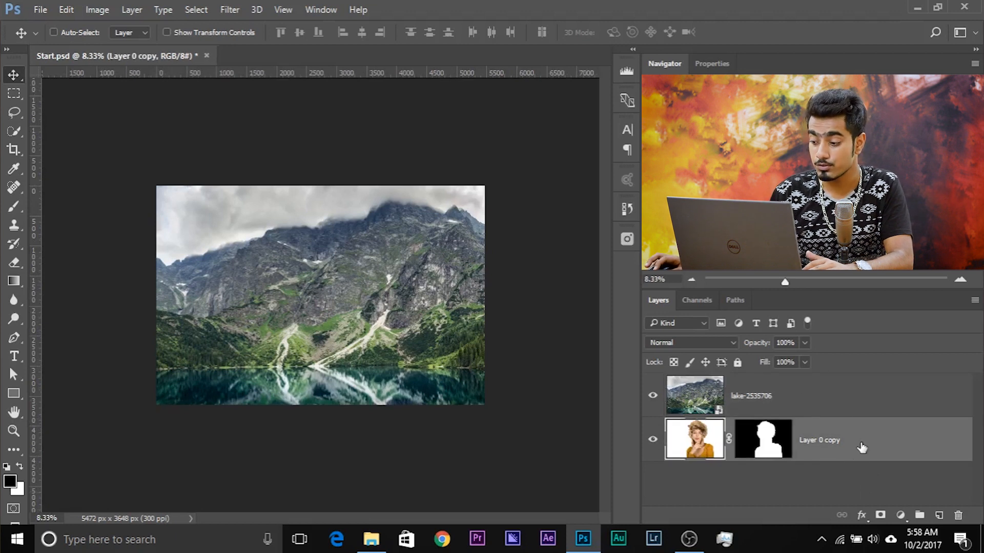
drag(867, 449, 864, 382)
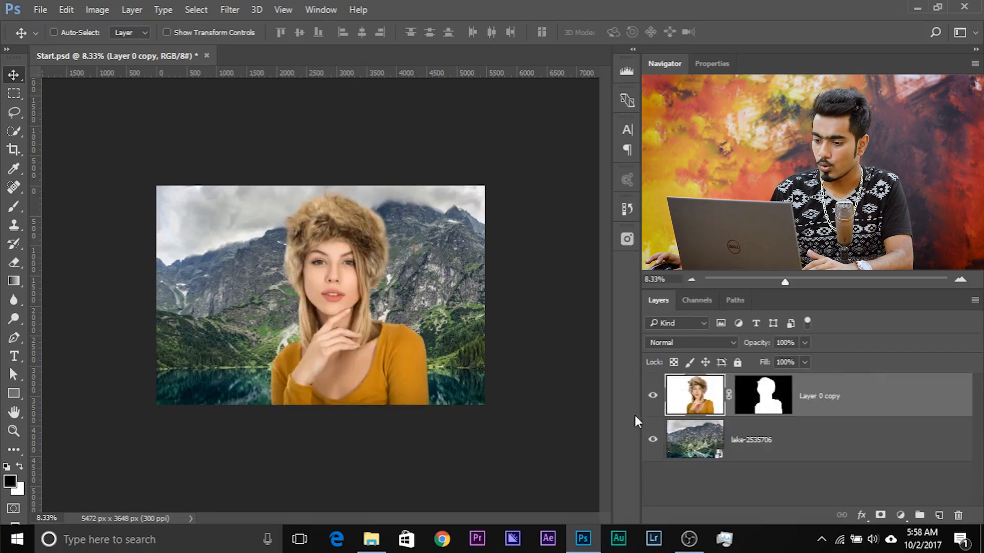
Step: Crop the document at a 16:9 ratio, widening the frame to the image's full height, about 6530 × 3674 px
key(ctrl+plus)
key(ctrl+minus)
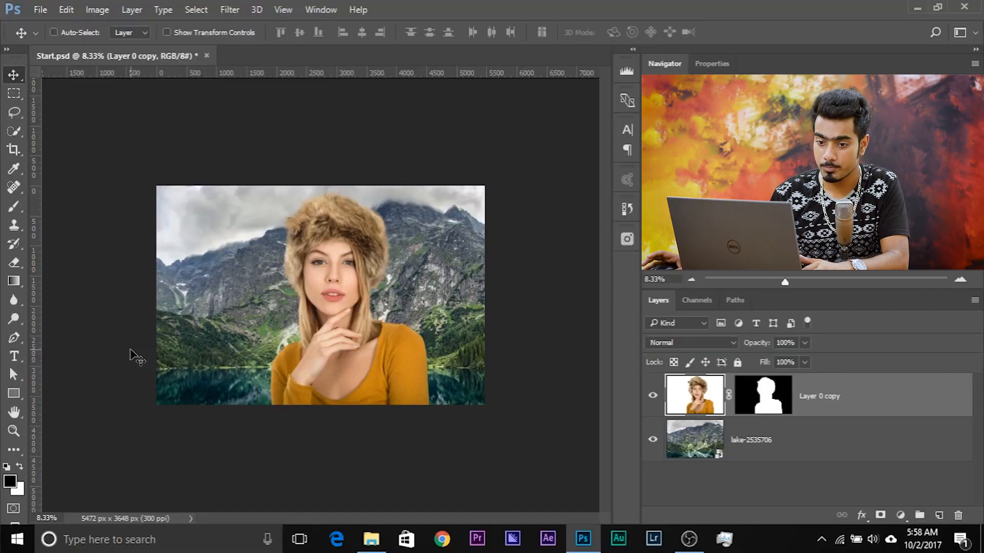
click(19, 149)
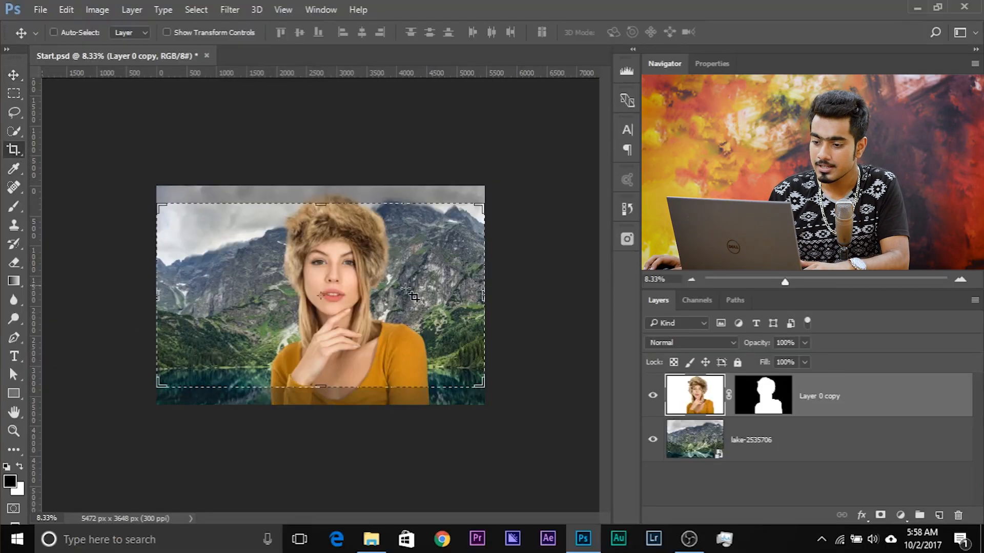
click(101, 33)
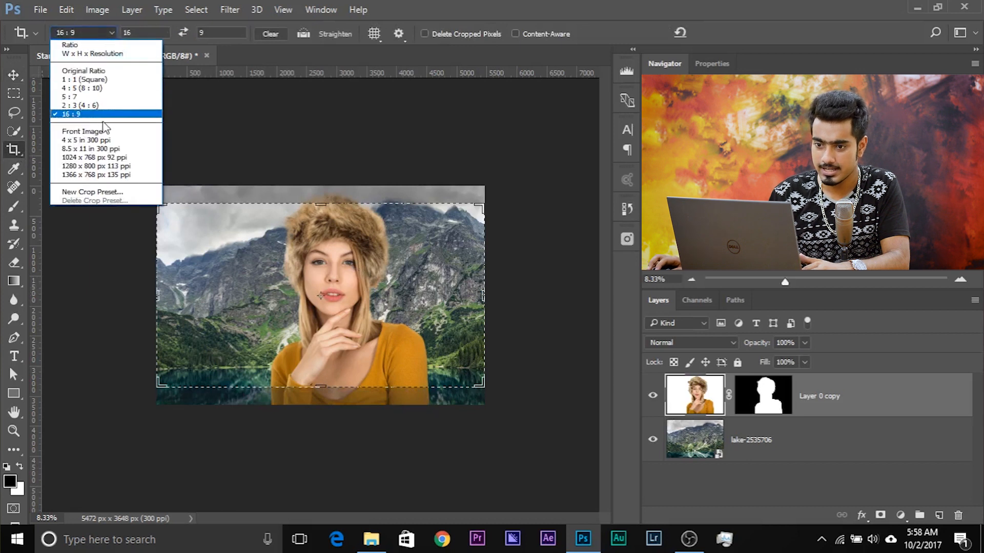
click(403, 3)
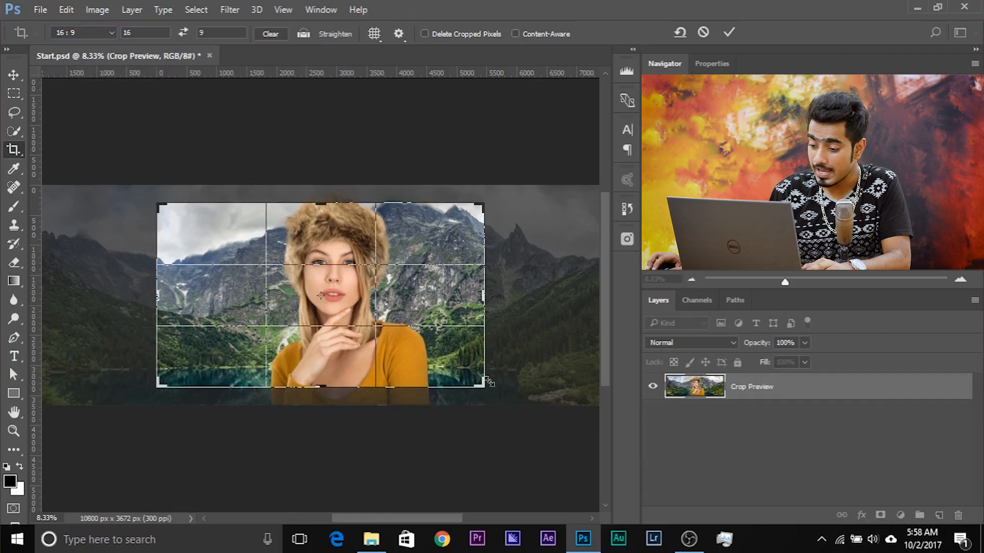
drag(484, 388, 518, 407)
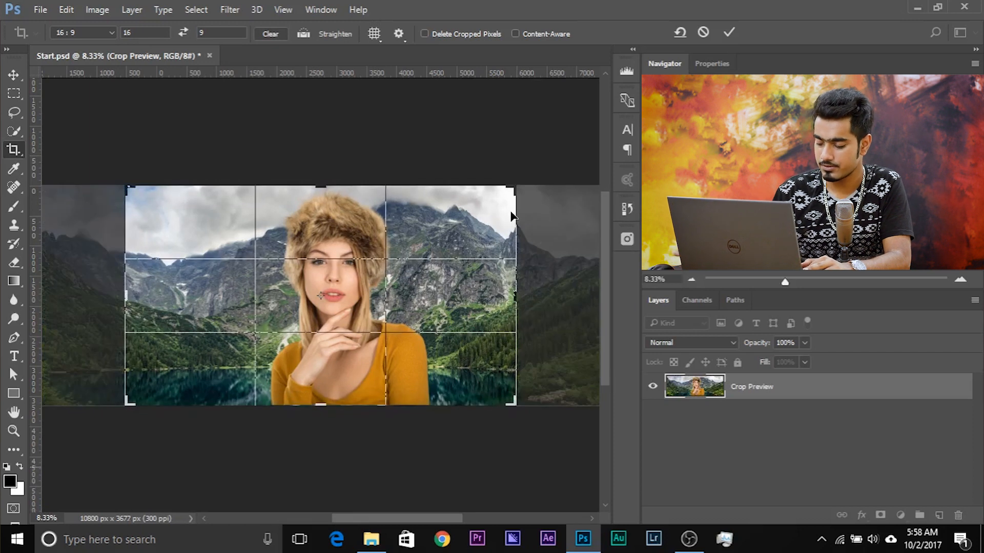
key(Return)
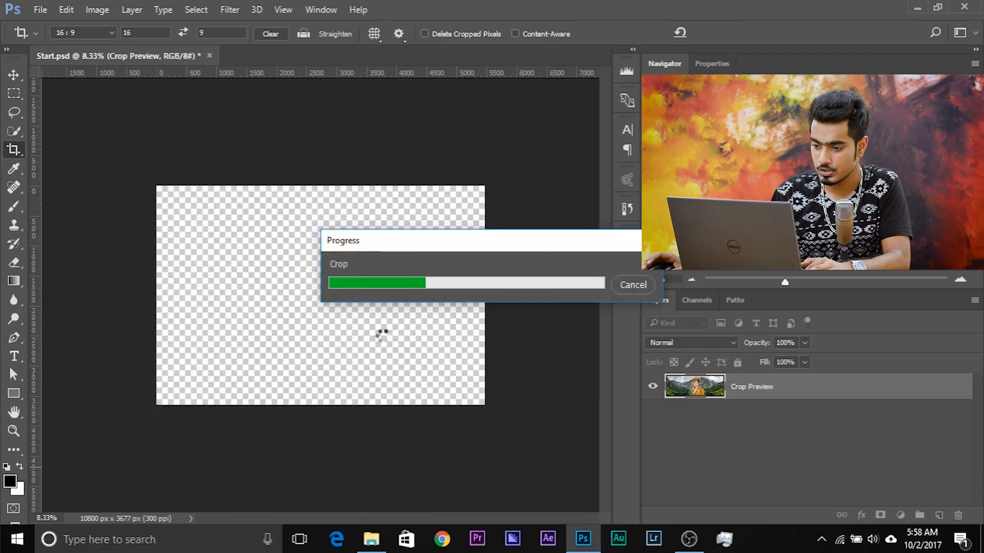
Step: Tighten the 16:9 crop slightly at the image's lower-right corner, to about 6512 × 3664 px, trimming the edge
key(ctrl+plus)
key(ctrl+plus)
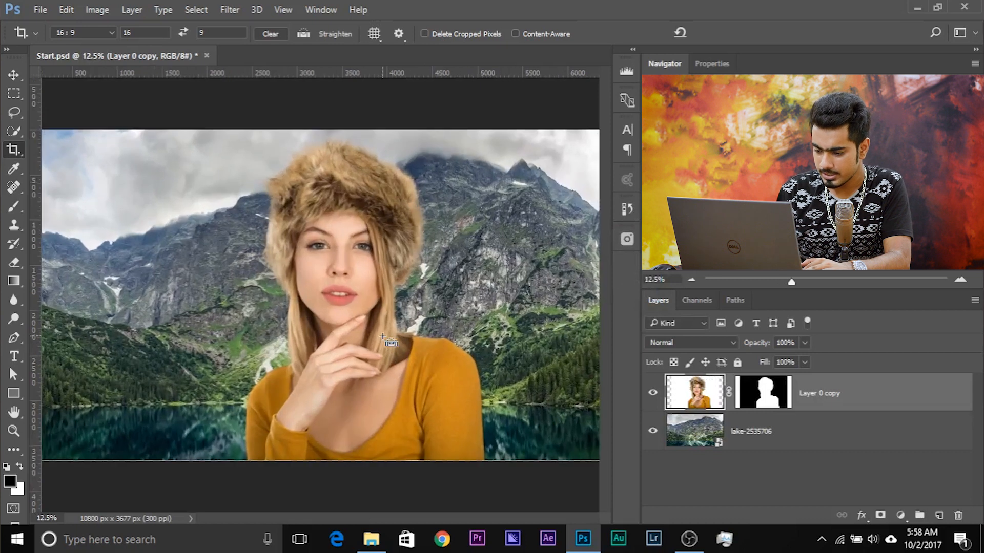
drag(369, 345, 298, 204)
drag(380, 309, 84, 213)
key(ctrl+plus)
key(ctrl+plus)
key(ctrl+plus)
drag(269, 285, 364, 424)
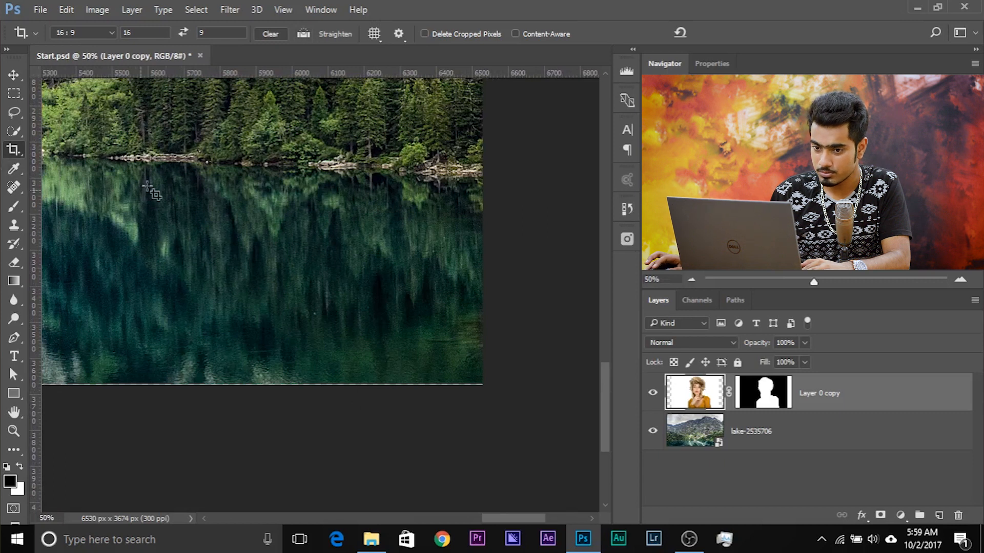
click(249, 200)
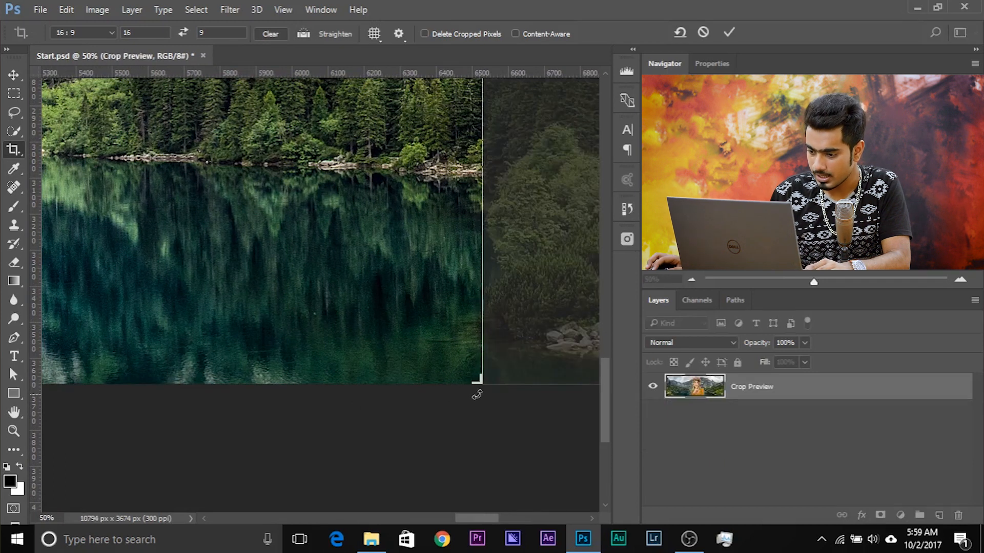
drag(481, 382, 477, 380)
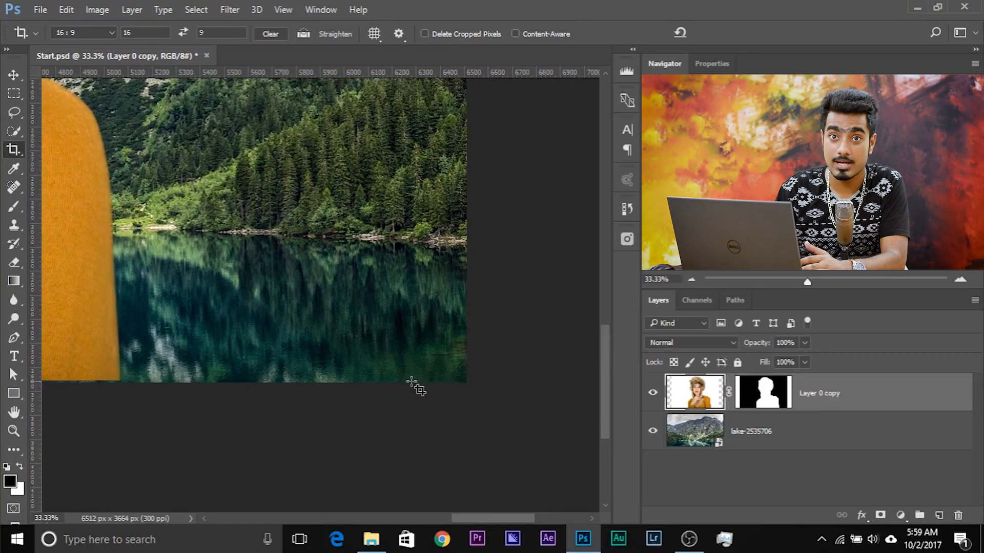
Step: Select the lake-2535706 layer and activate the Move tool for repositioning the background
key(ctrl+minus)
key(ctrl+minus)
key(ctrl+minus)
key(ctrl+minus)
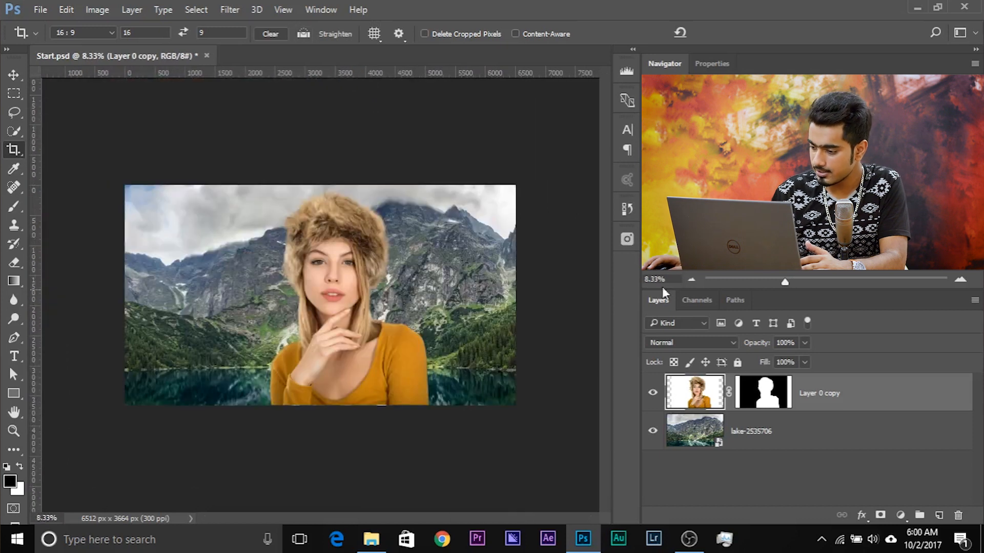
click(816, 437)
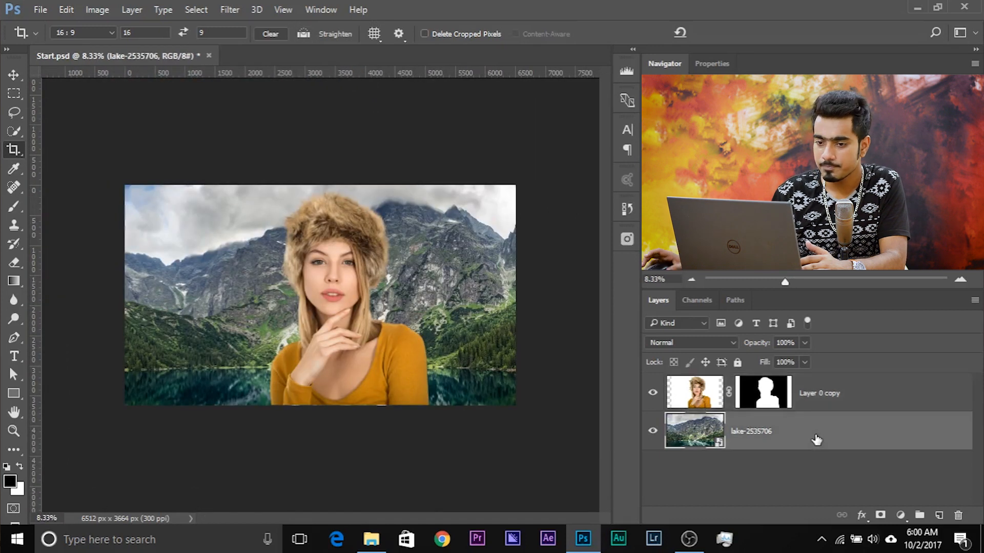
click(15, 75)
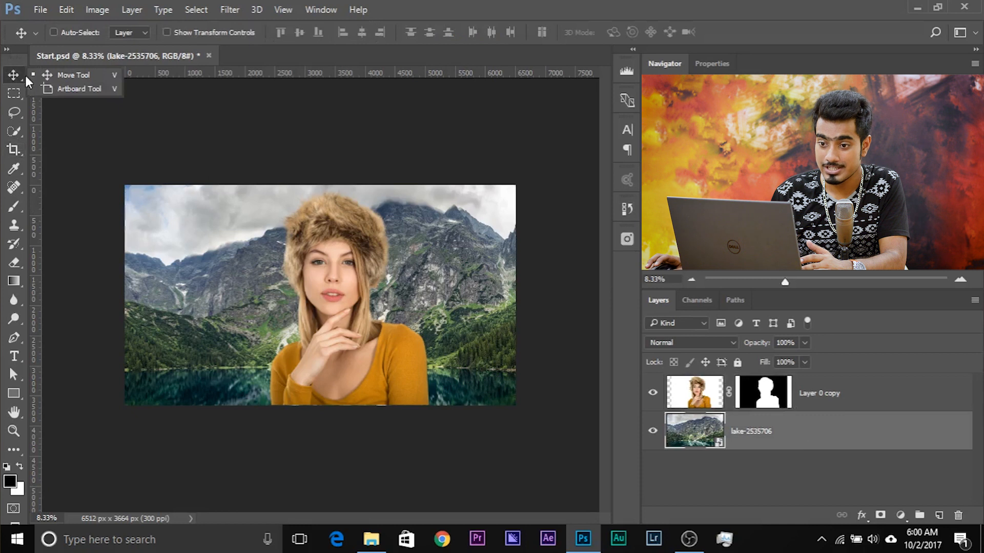
click(13, 76)
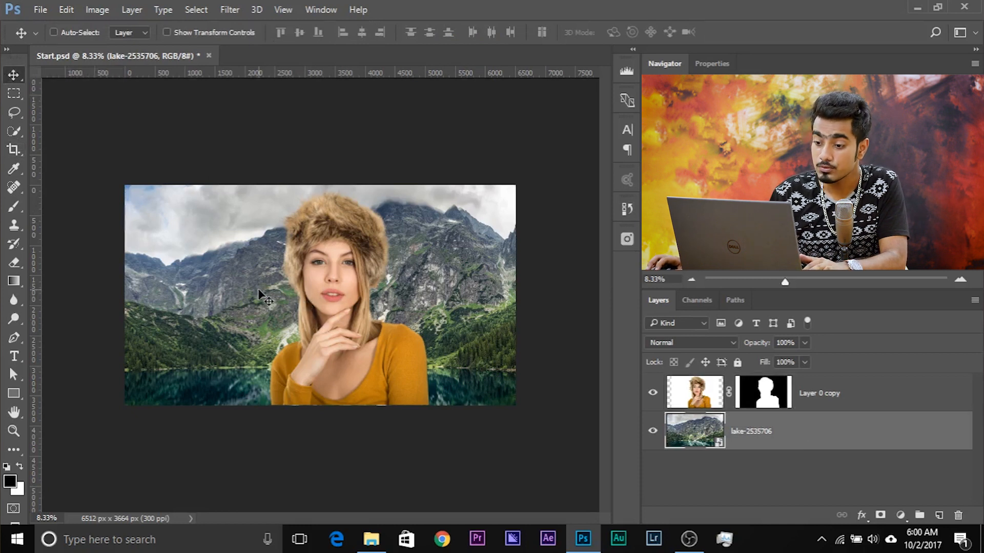
Step: Try shifting the lake background left and down behind the woman, and undo the moves
drag(258, 290, 230, 290)
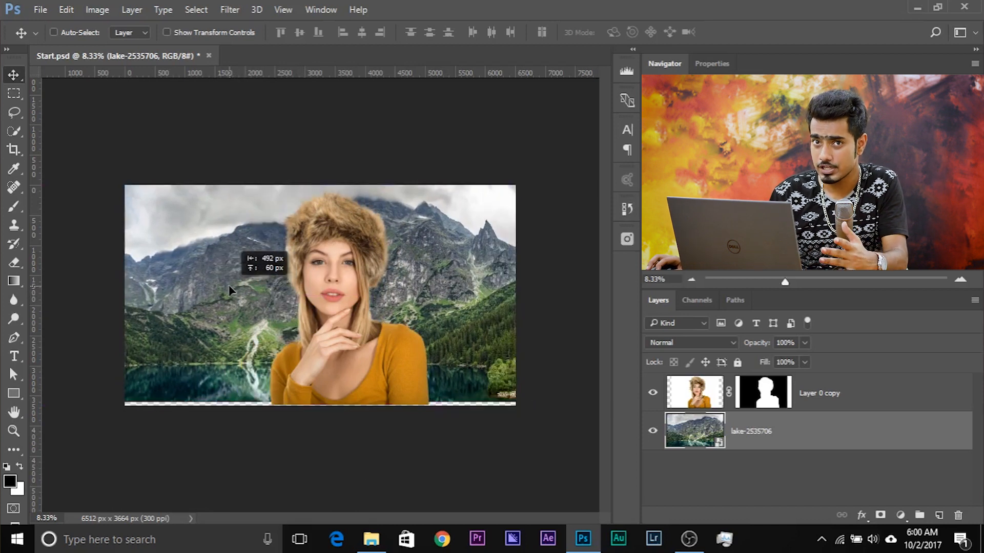
mouse_move(229, 289)
mouse_down()
mouse_move(246, 293)
mouse_move(229, 266)
mouse_move(254, 219)
mouse_move(265, 298)
mouse_move(191, 226)
mouse_move(215, 256)
mouse_move(225, 295)
mouse_move(241, 298)
mouse_move(236, 306)
mouse_up()
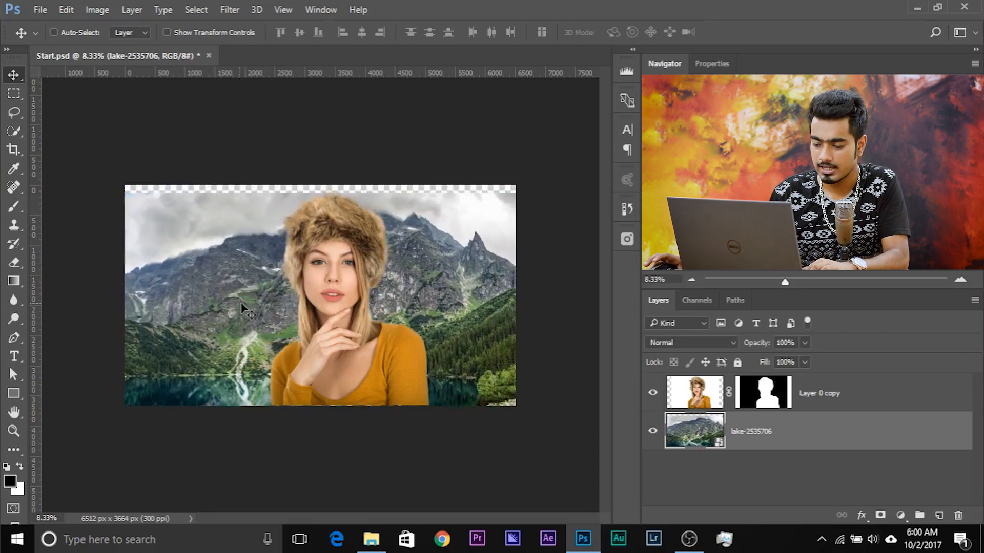
key(ctrl)
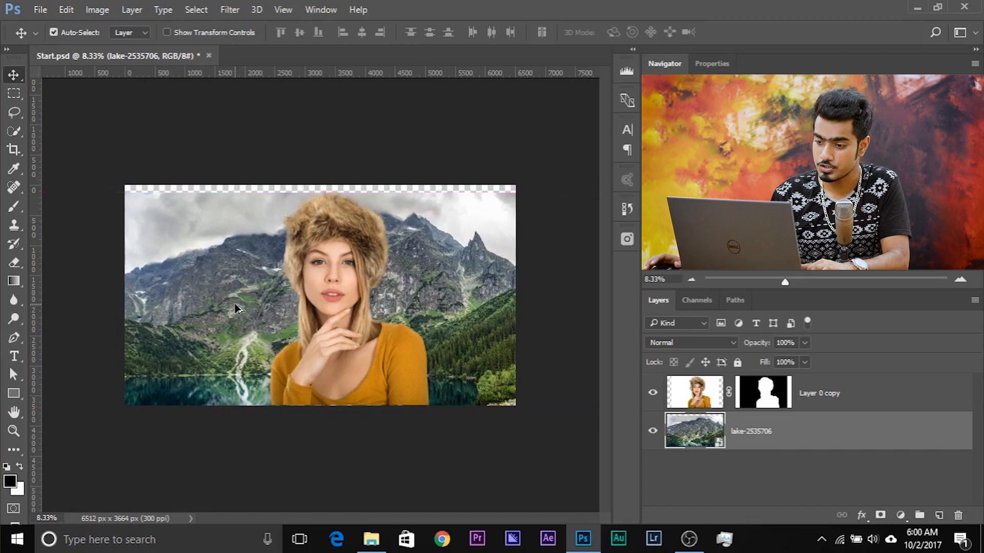
key(ctrl+alt+z)
key(ctrl)
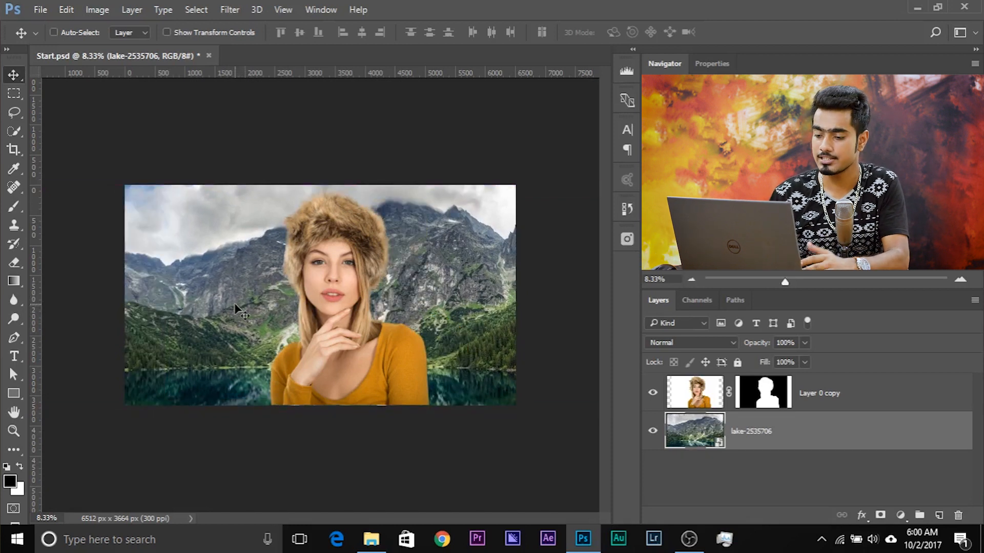
Step: Shift the lake background to the left and move the woman on Layer 0 copy to the right half of the composition
mouse_move(210, 307)
mouse_down()
mouse_move(170, 298)
mouse_move(228, 312)
mouse_up()
click(701, 389)
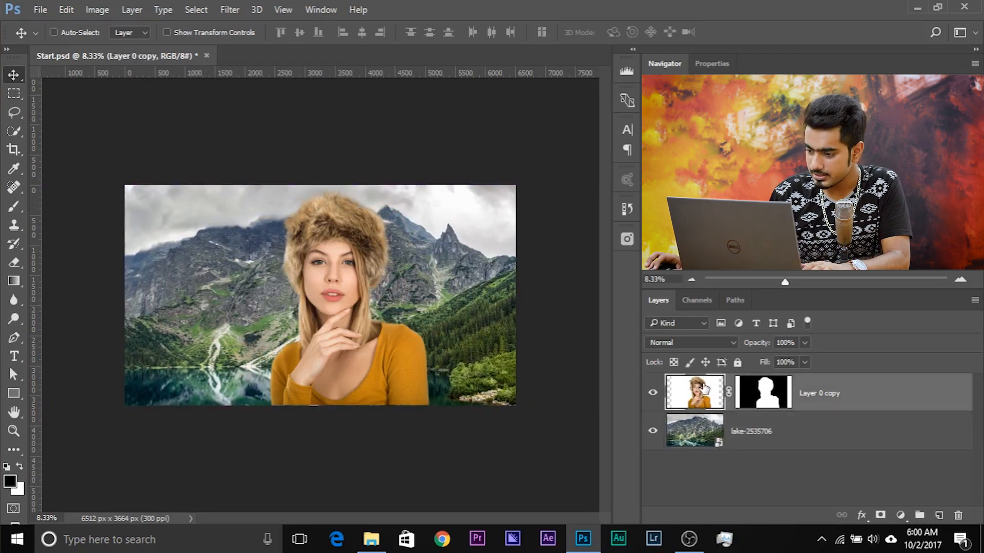
drag(369, 337, 414, 336)
Step: Examine up close how the woman's colours and tones compare with the mountain and lake background
scroll(414, 334, up, 2)
scroll(414, 334, down, 2)
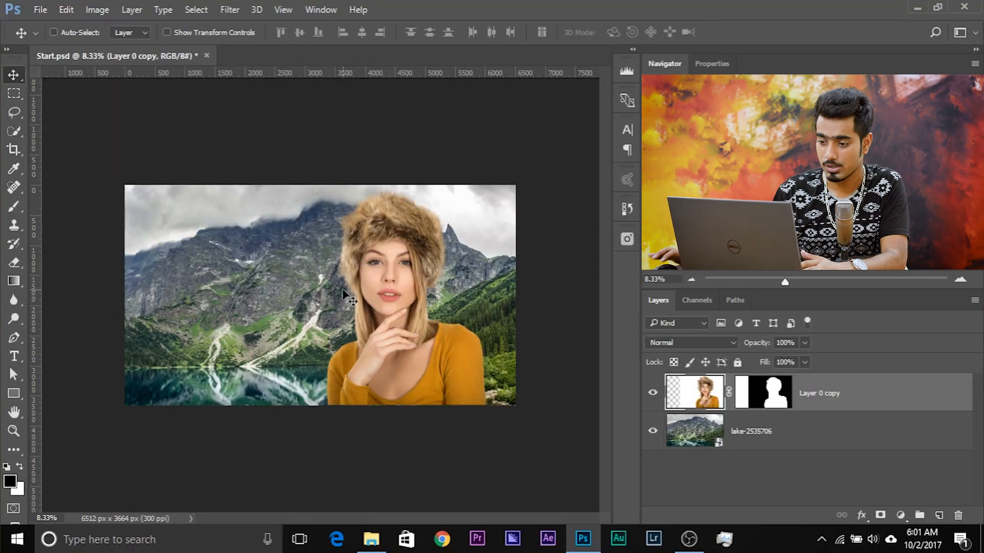
scroll(344, 294, up, 2)
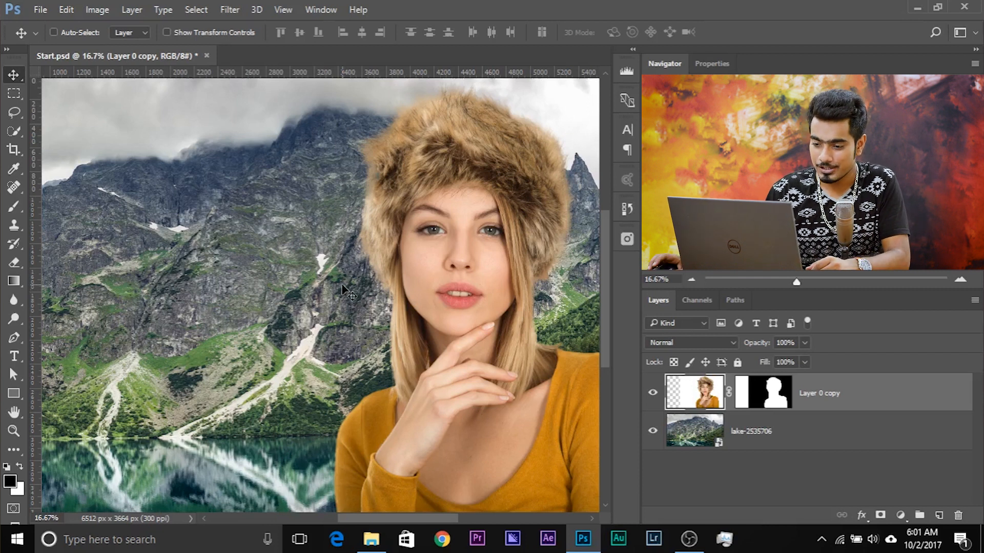
drag(203, 152, 305, 175)
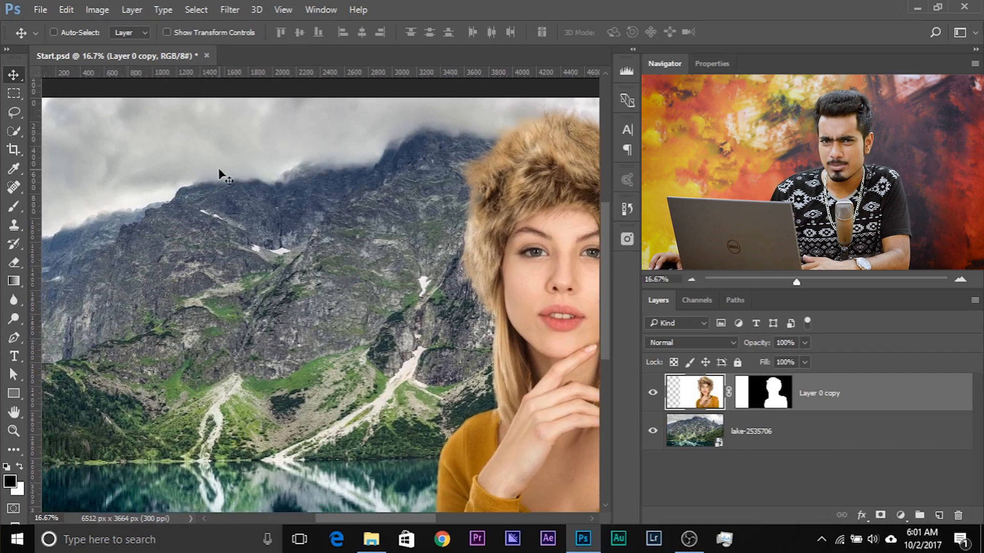
drag(288, 311, 334, 215)
drag(227, 296, 163, 304)
drag(277, 288, 298, 354)
drag(387, 324, 315, 309)
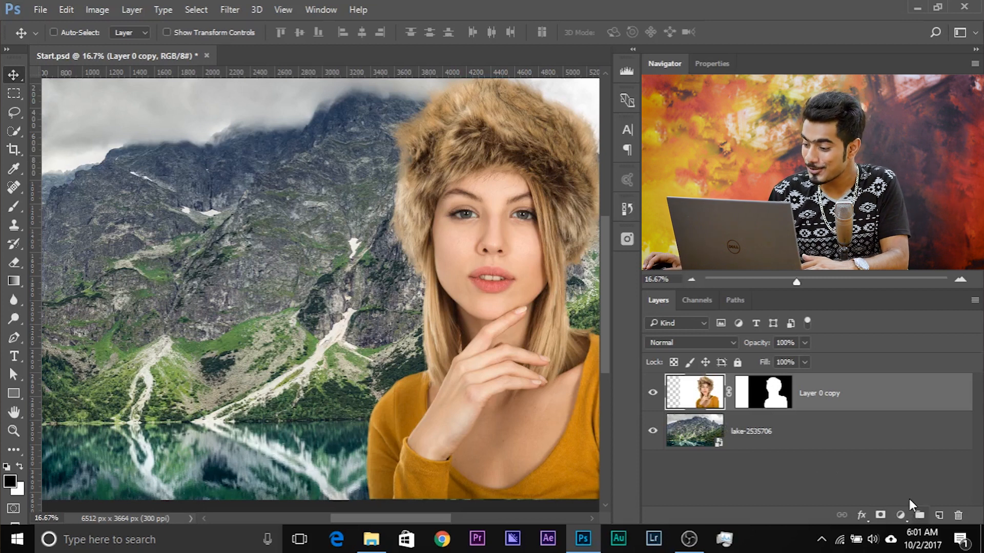
Step: Add a Curves adjustment layer above the woman's layer and float its properties over the left part of the image
click(901, 515)
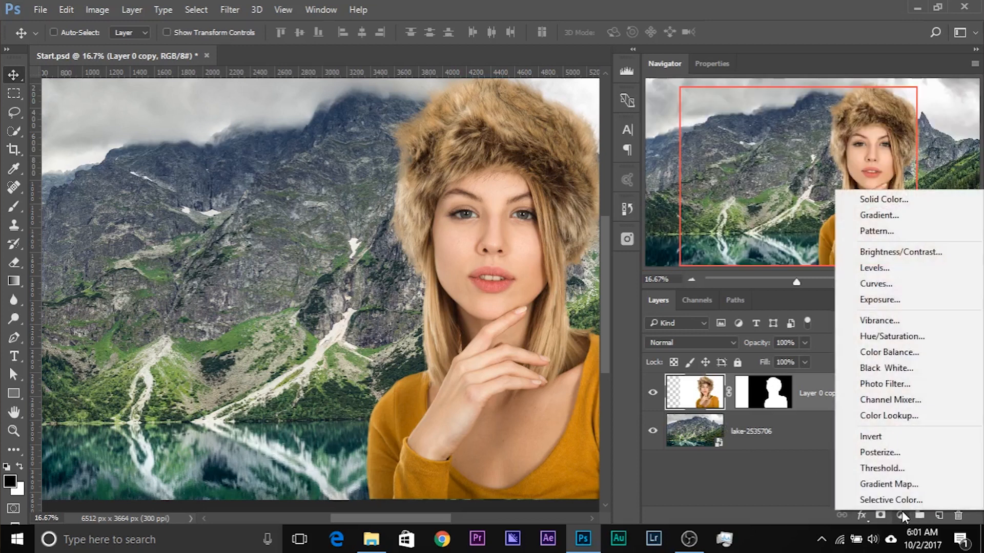
click(877, 295)
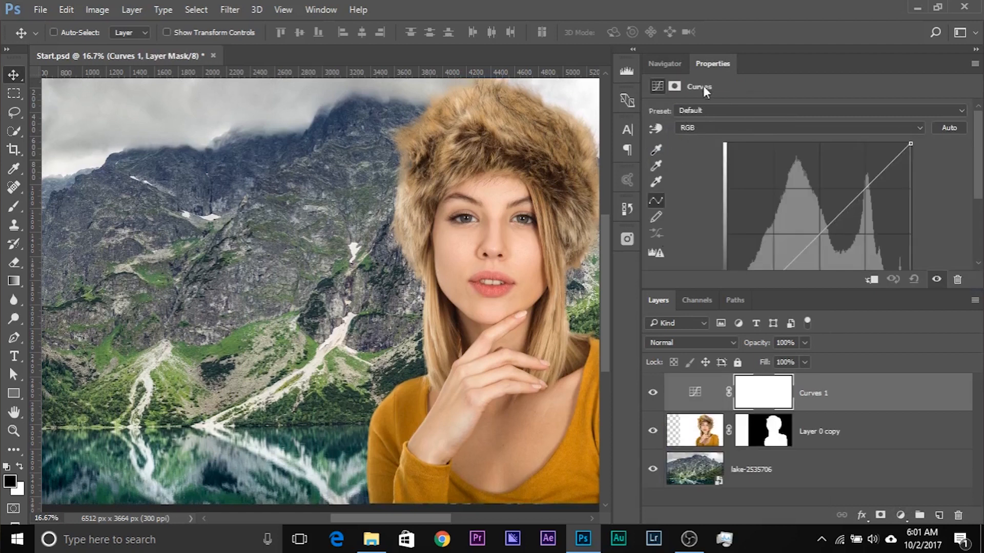
drag(706, 62, 348, 186)
drag(57, 167, 32, 99)
drag(76, 63, 110, 118)
Step: Raise the midtones of the Blue channel in the Curves adjustment to give the image a cooler blue cast
drag(386, 228, 342, 246)
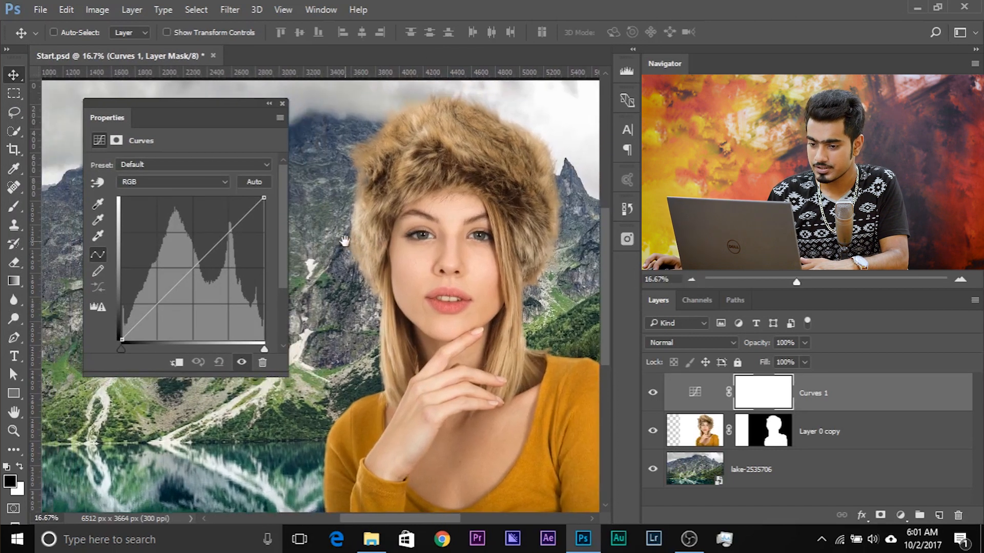
click(179, 183)
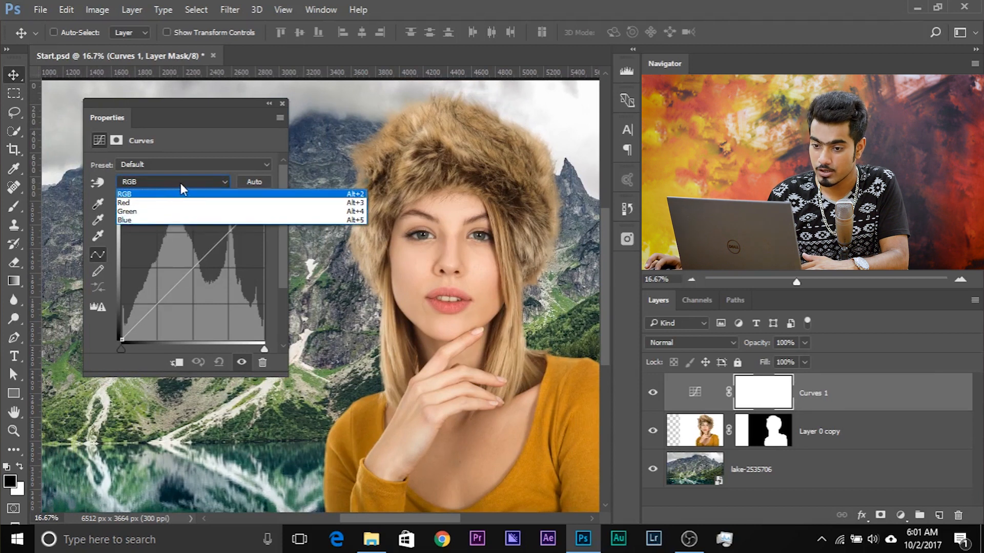
click(172, 221)
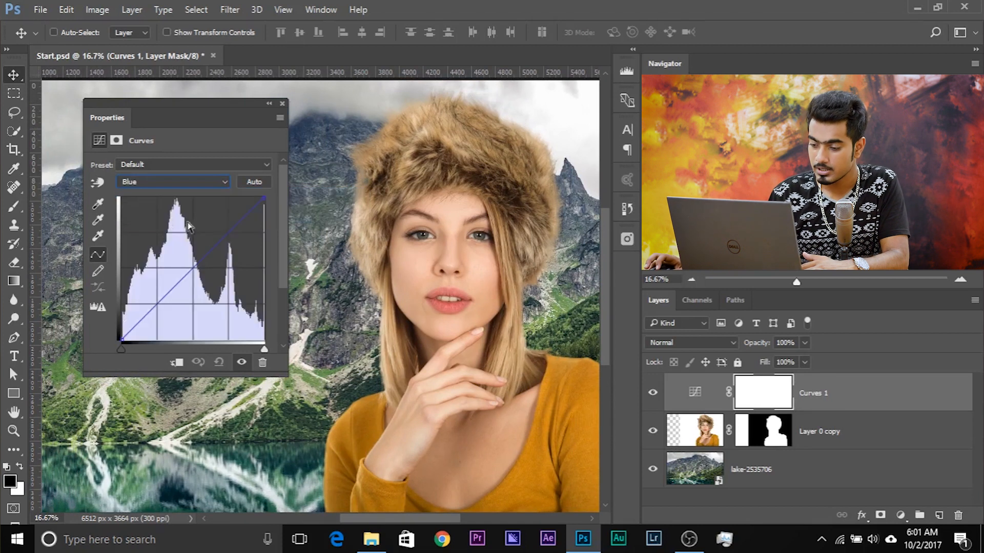
click(193, 267)
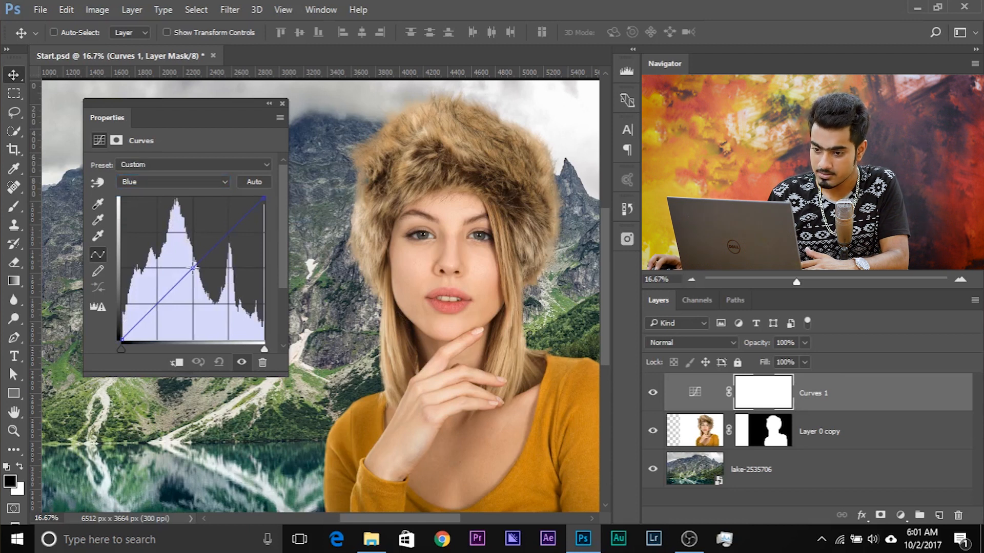
drag(194, 267, 184, 259)
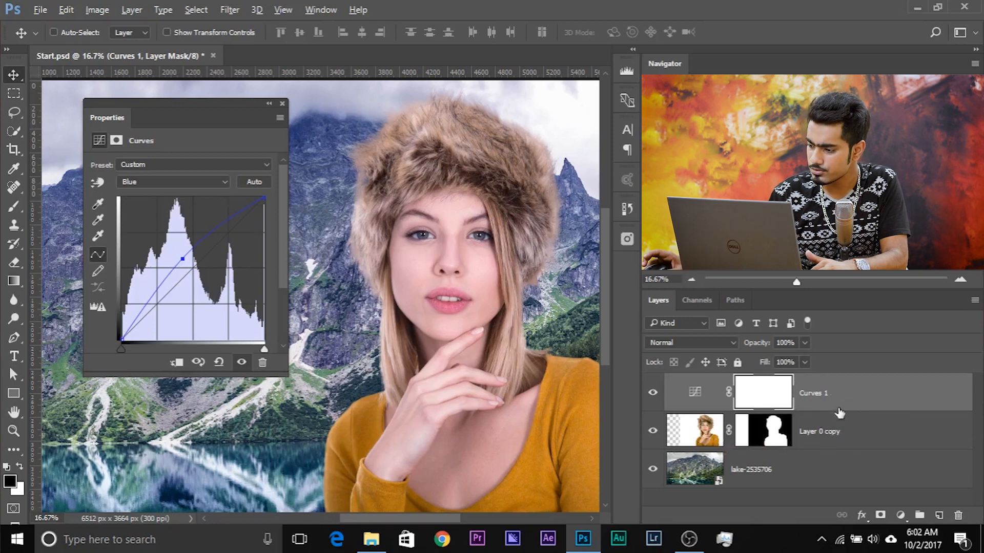
Step: Clip the Curves 1 adjustment to the woman's layer so it leaves the lake background untouched
drag(848, 413, 843, 406)
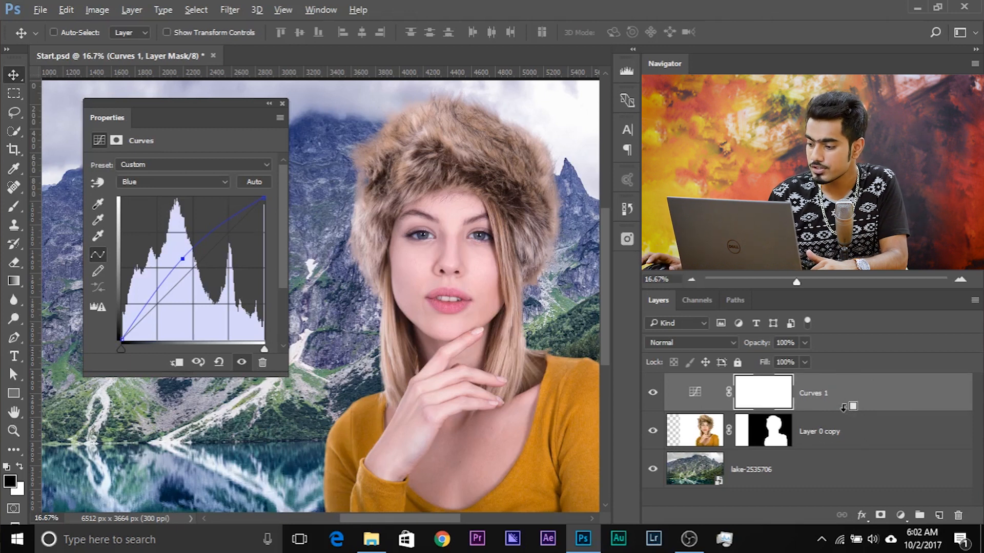
alt+click(844, 407)
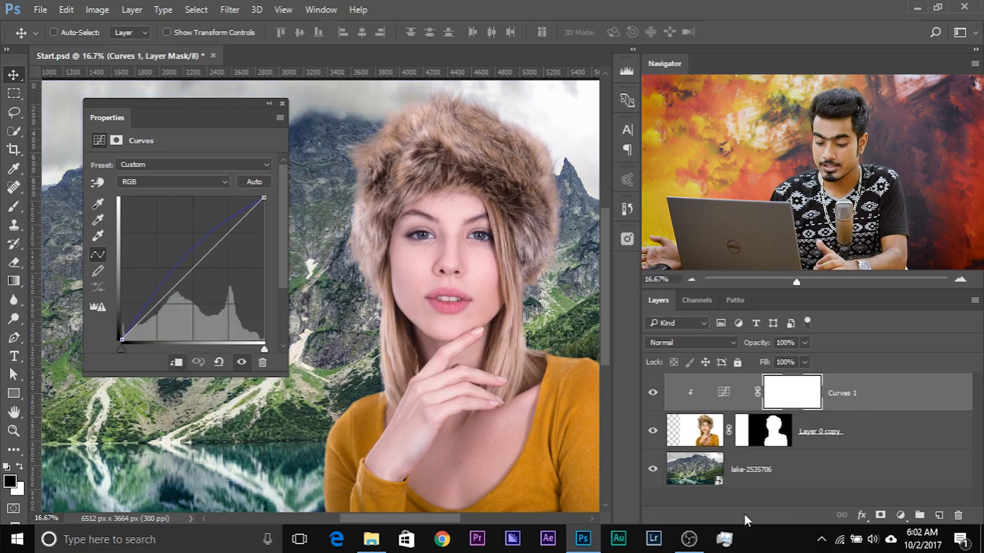
key(ctrl+alt+g)
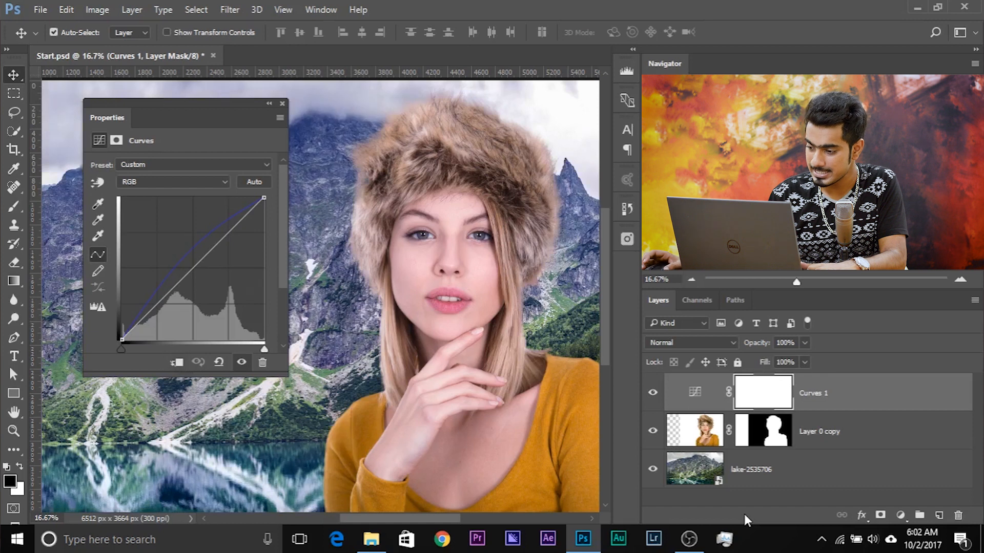
click(177, 363)
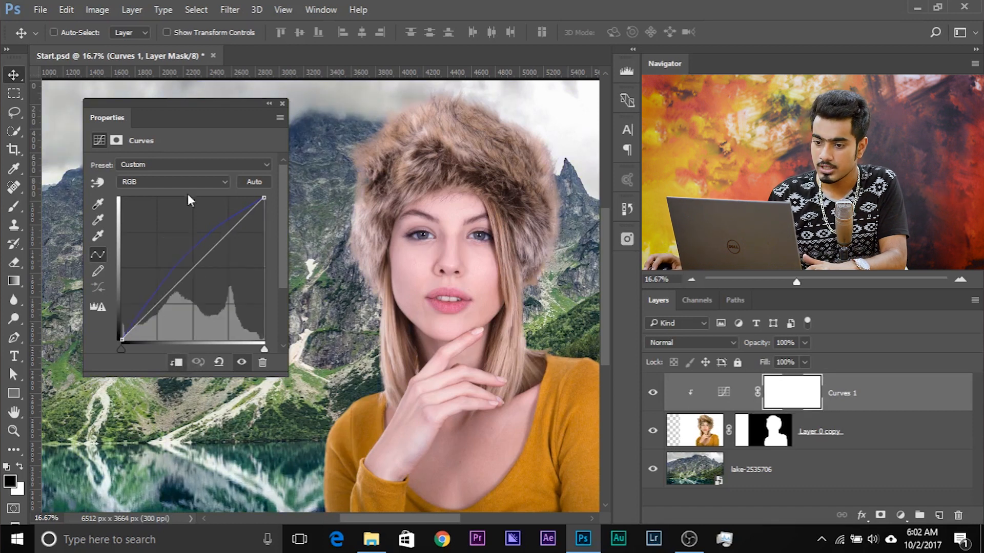
Step: Ease the Blue channel's raised midtone point in Curves 1 down slightly and check the woman's skin against the background
click(178, 182)
click(177, 217)
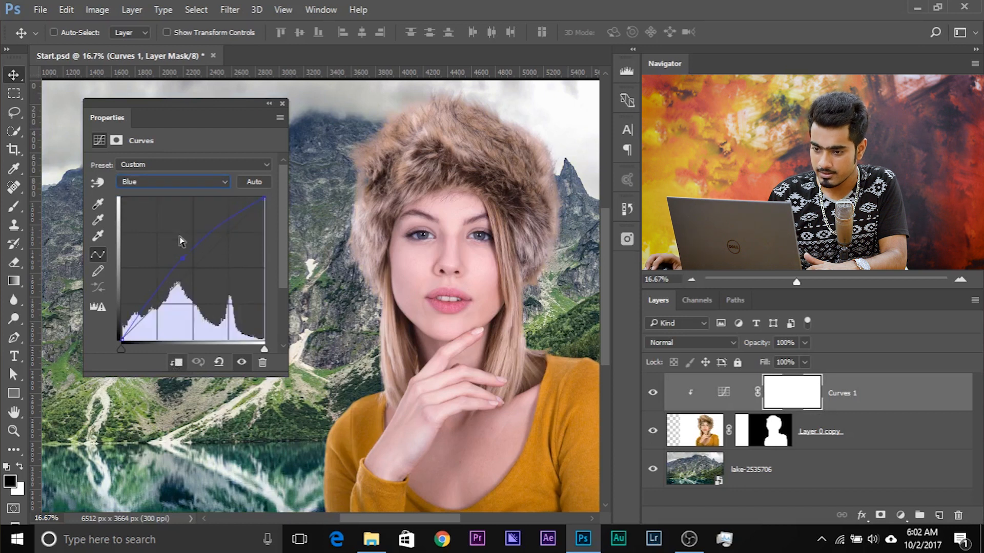
drag(184, 257, 186, 259)
drag(340, 269, 362, 253)
drag(435, 256, 400, 265)
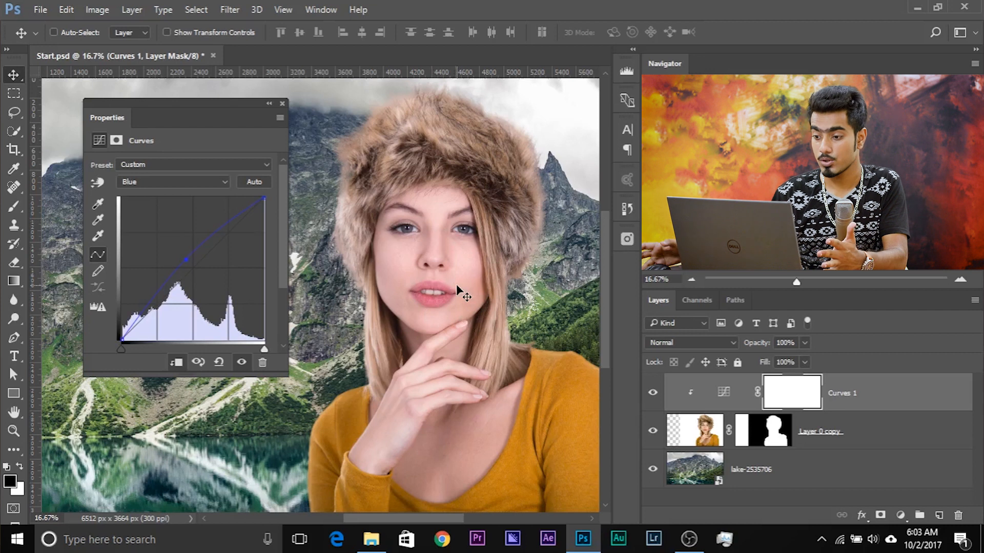
Step: Lower the midtones of the Red channel in Curves 1 to reduce the woman's warm tones
click(129, 184)
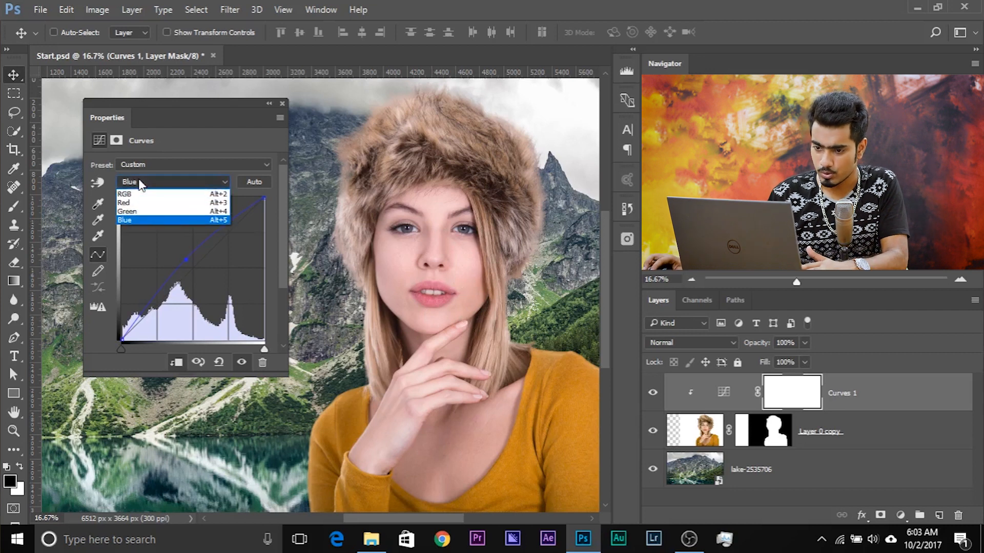
click(132, 210)
drag(191, 265, 200, 273)
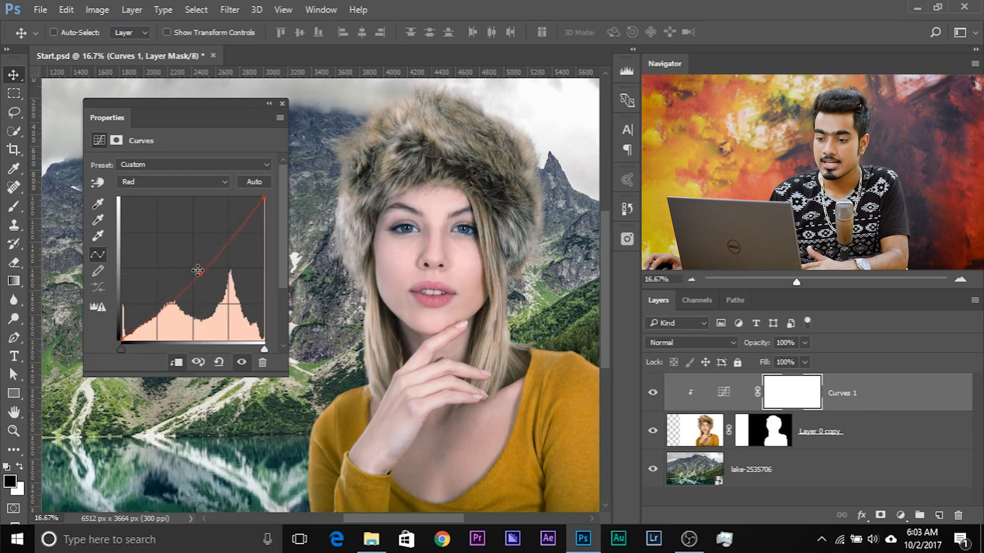
Step: Try lowering the Green channel's midtones slightly in Curves 1
click(150, 182)
click(149, 214)
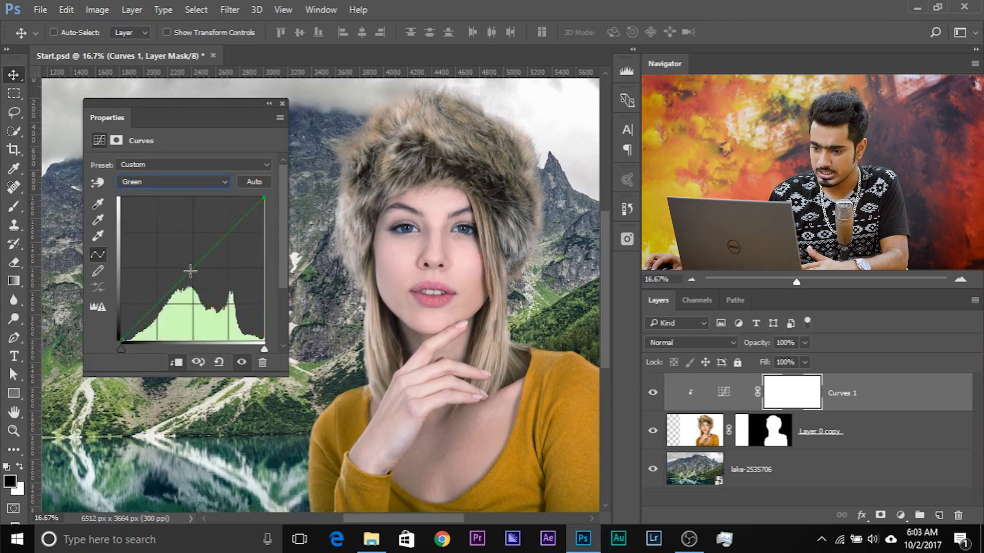
drag(191, 267, 195, 270)
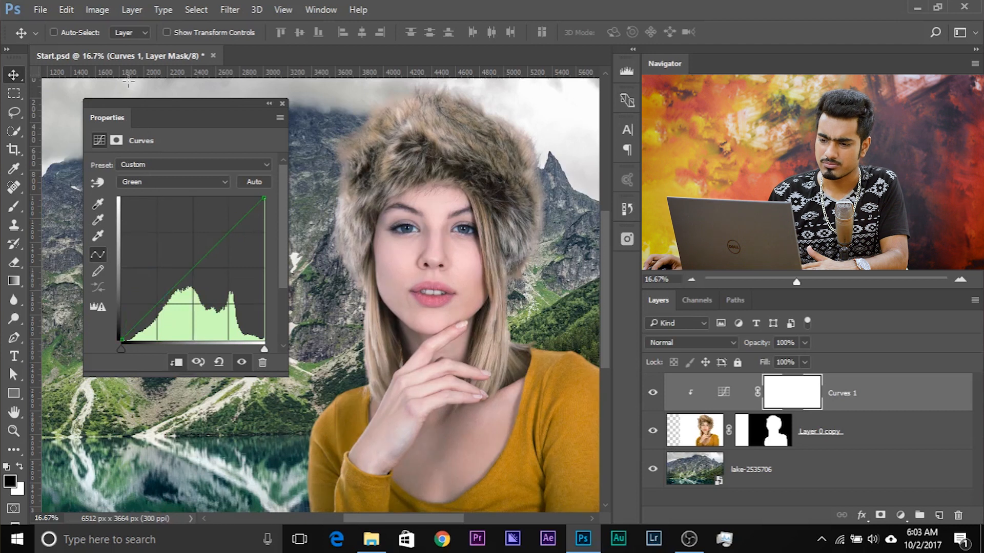
Step: Darken the midtones slightly on the RGB curve, add an upper point at input 184, output 179, and close the Curves properties
click(176, 183)
click(177, 194)
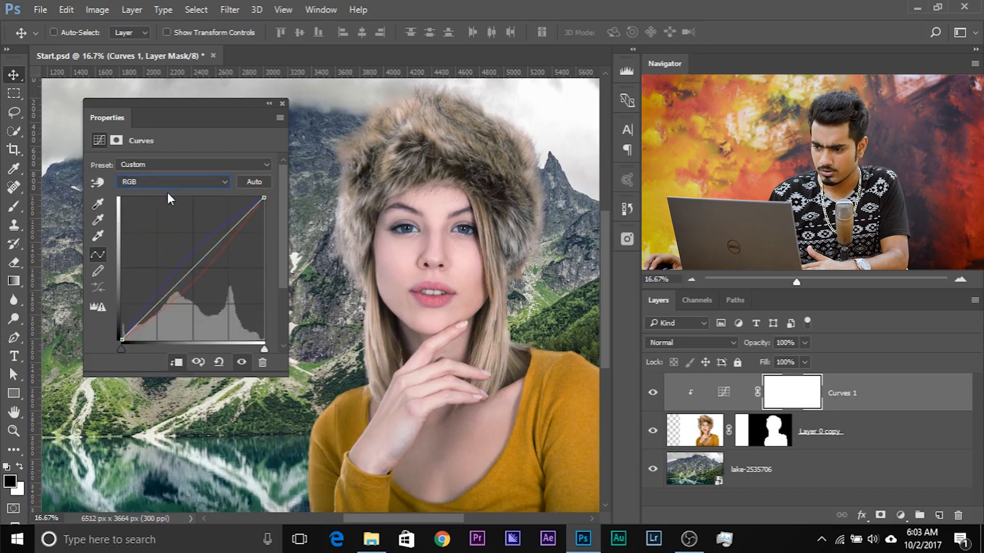
scroll(185, 231, down, 1)
drag(194, 249, 196, 250)
drag(226, 211, 225, 216)
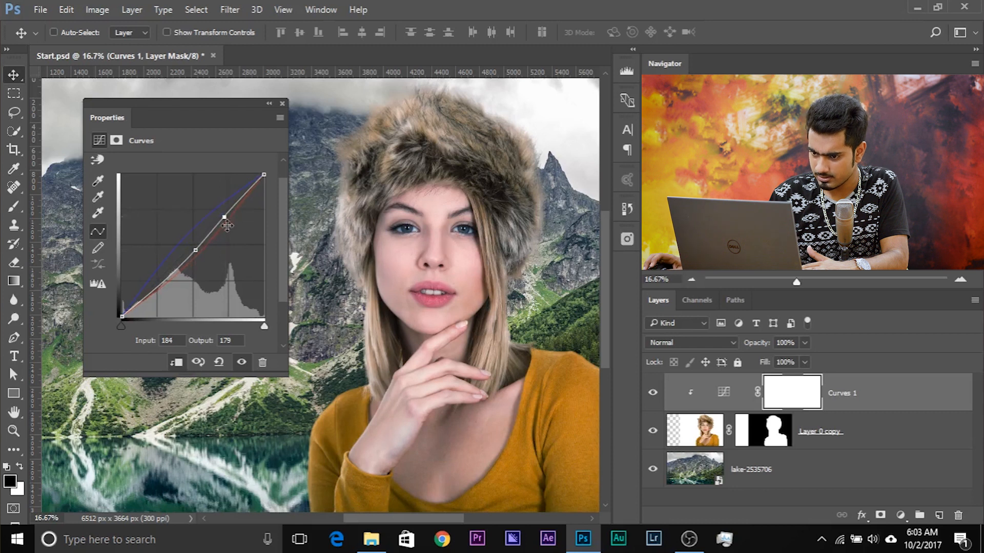
click(282, 104)
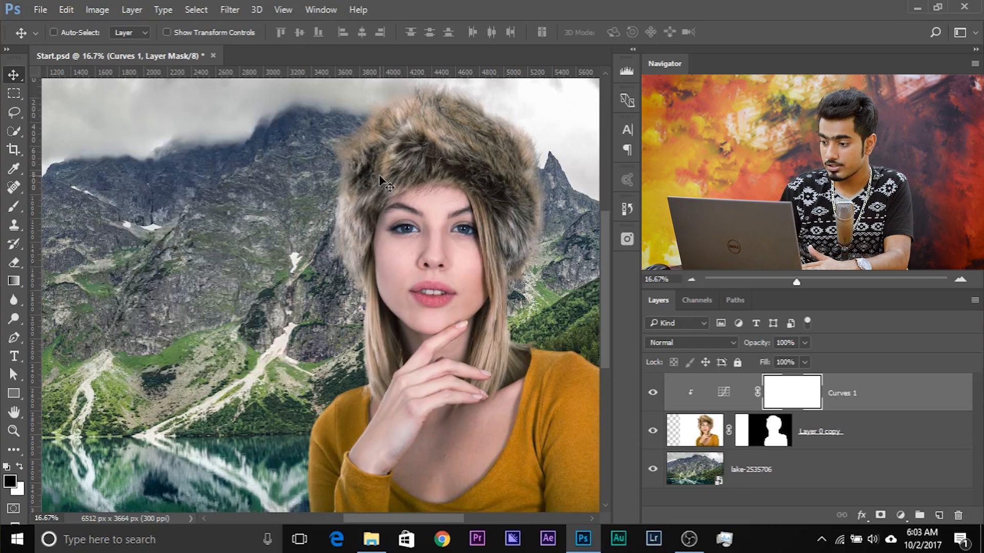
Step: Compare the whole composition with and without the Curves 1 adjustment
key(ctrl+minus)
key(ctrl+minus)
key(ctrl+plus)
key(ctrl+minus)
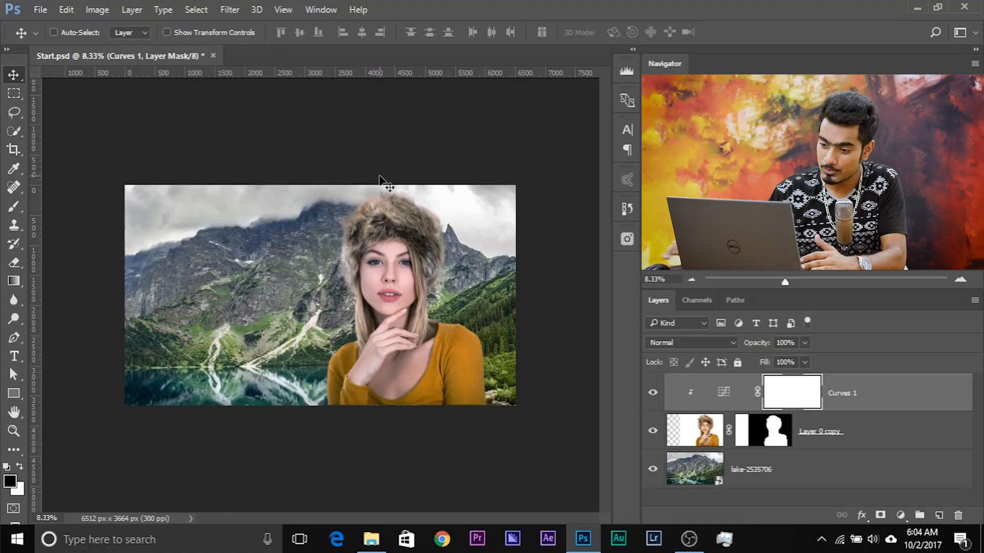
click(653, 394)
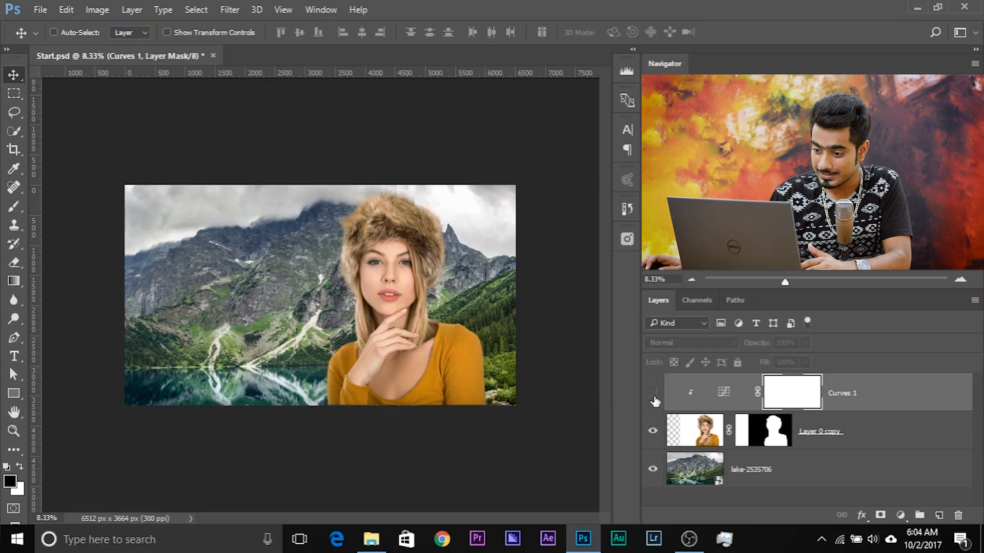
click(654, 395)
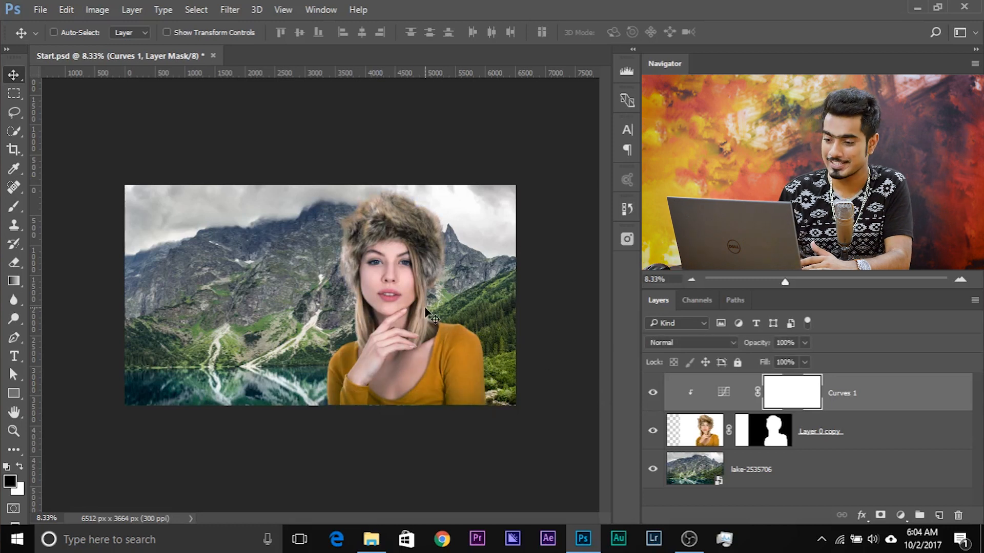
key(ctrl+plus)
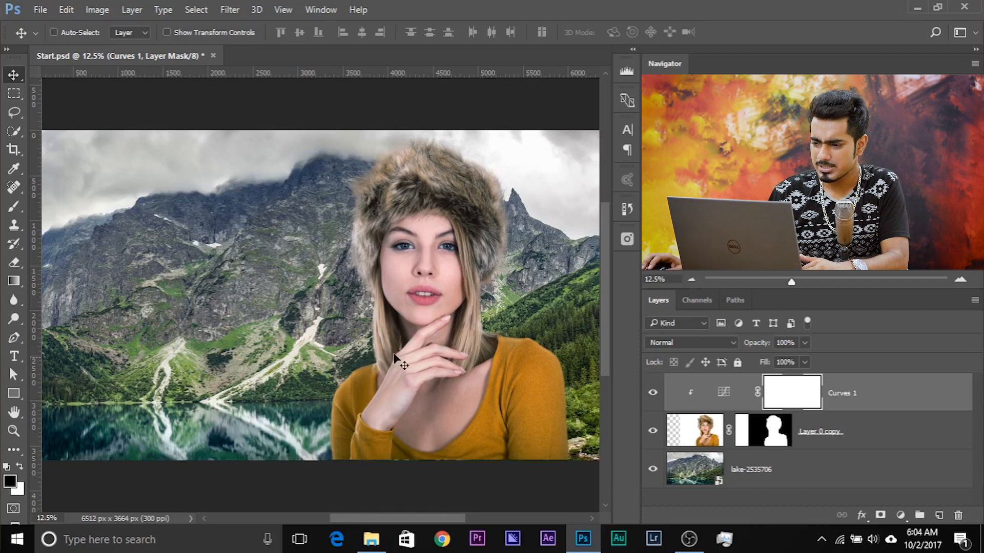
Step: Open the Adobe Color Themes colour wheel, compare it with the colours of the woman and background, and close it
click(312, 11)
mouse_move(389, 57)
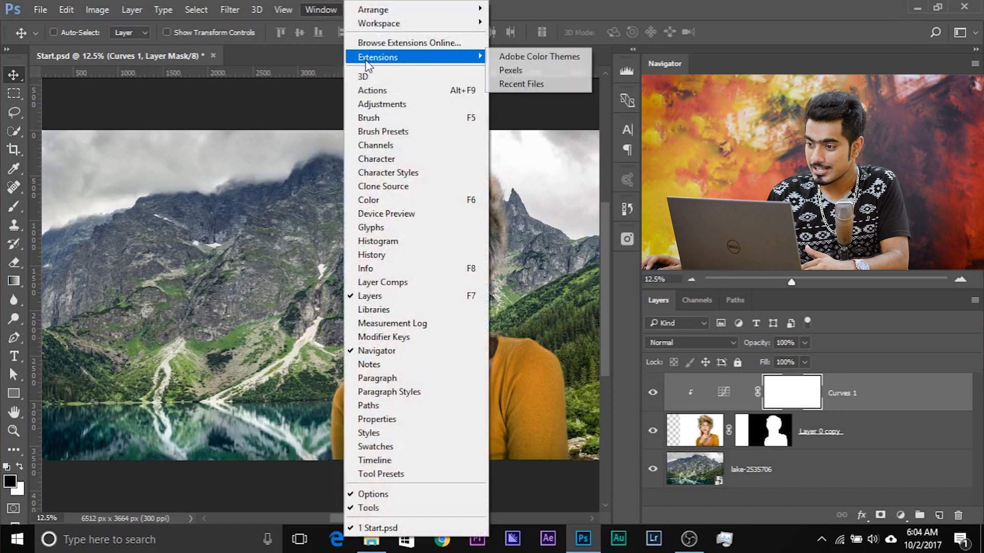
click(524, 55)
drag(392, 274, 290, 284)
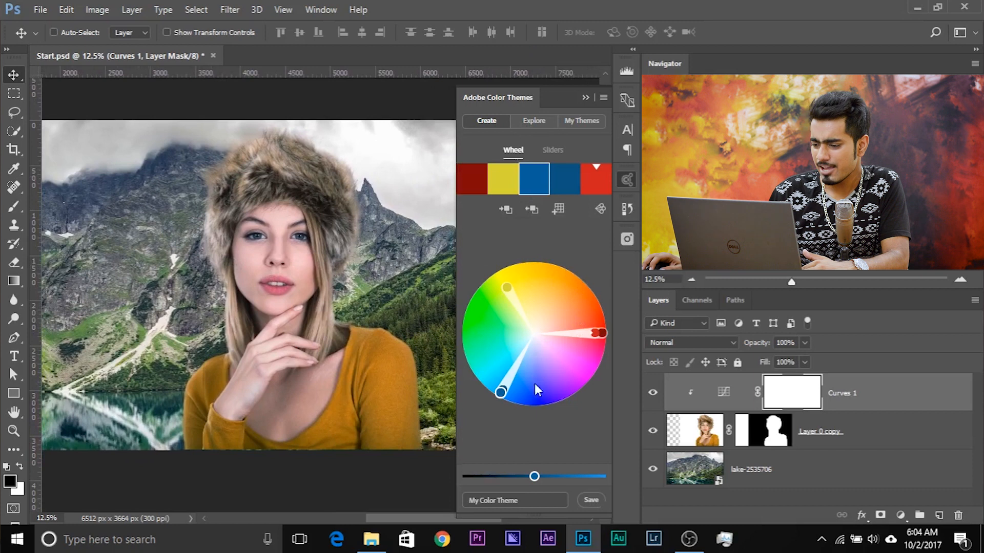
scroll(241, 326, right, 2)
scroll(240, 326, down, 1)
scroll(179, 282, left, 5)
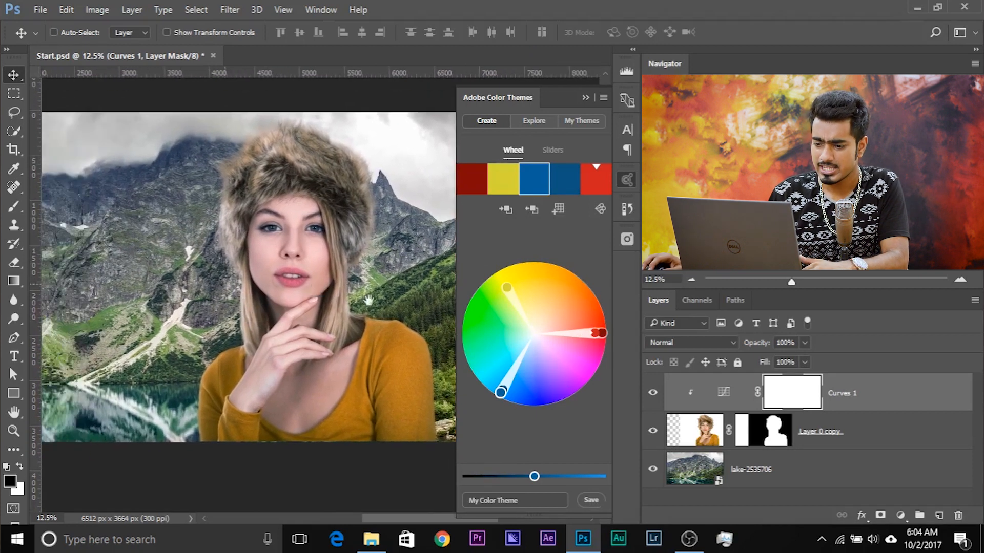
scroll(148, 317, up, 1)
scroll(153, 307, right, 5)
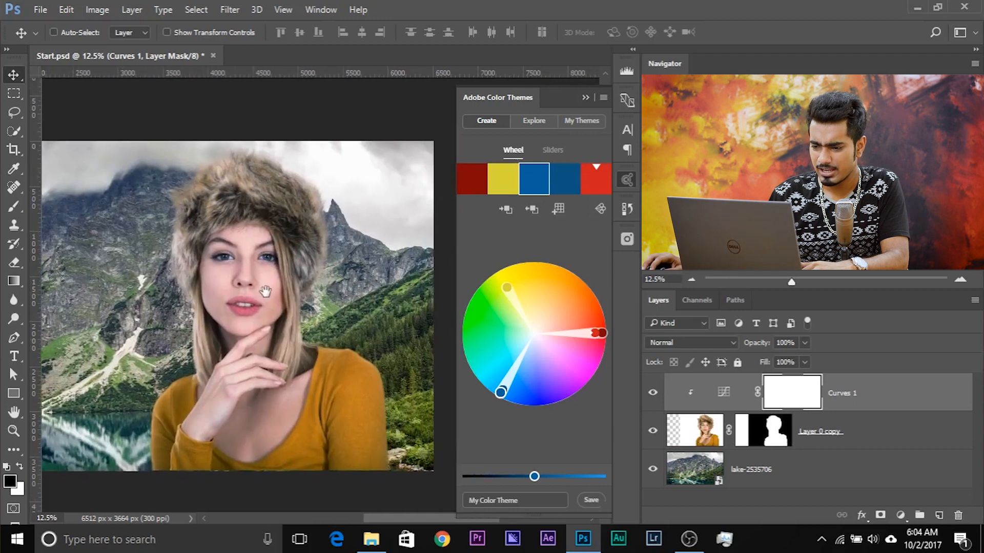
scroll(313, 288, left, 3)
scroll(313, 288, up, 1)
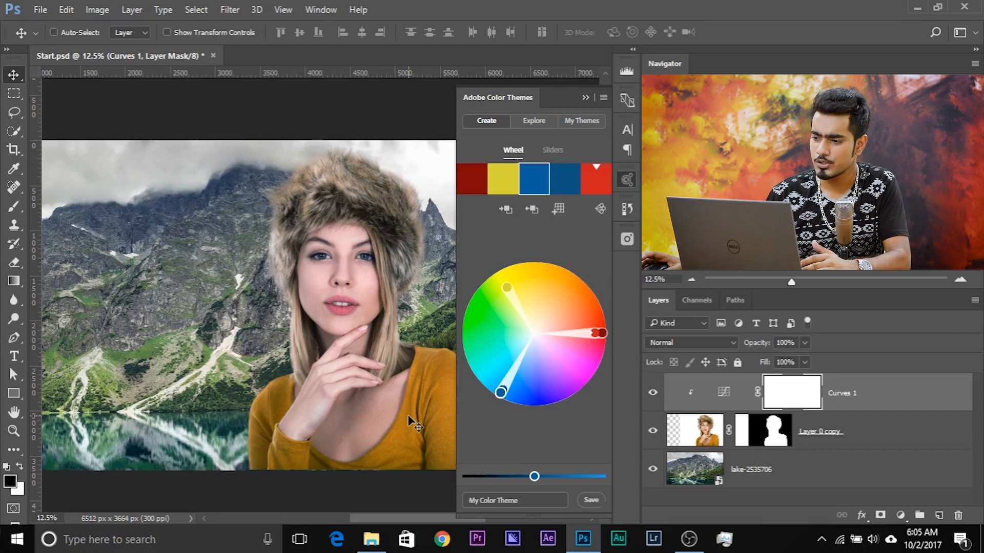
click(587, 97)
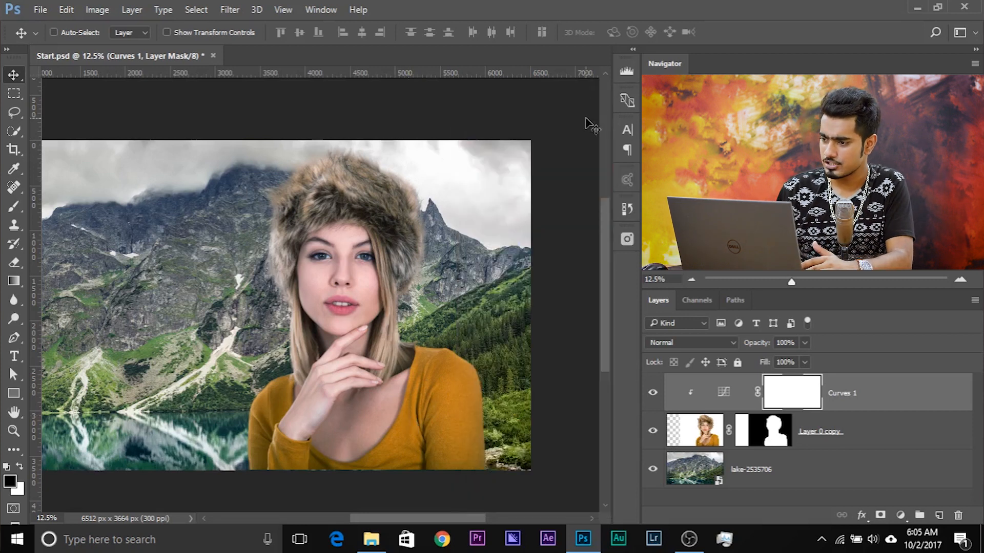
Step: Add a Hue/Saturation adjustment layer clipped to the woman's layer and place it beneath Curves 1
key(ctrl+minus)
key(ctrl+plus)
key(ctrl+minus)
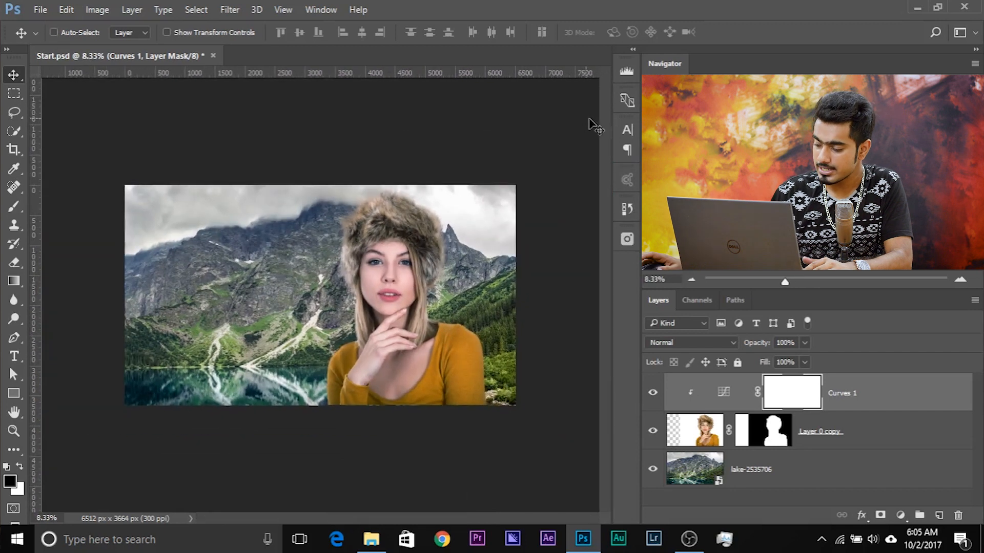
click(900, 515)
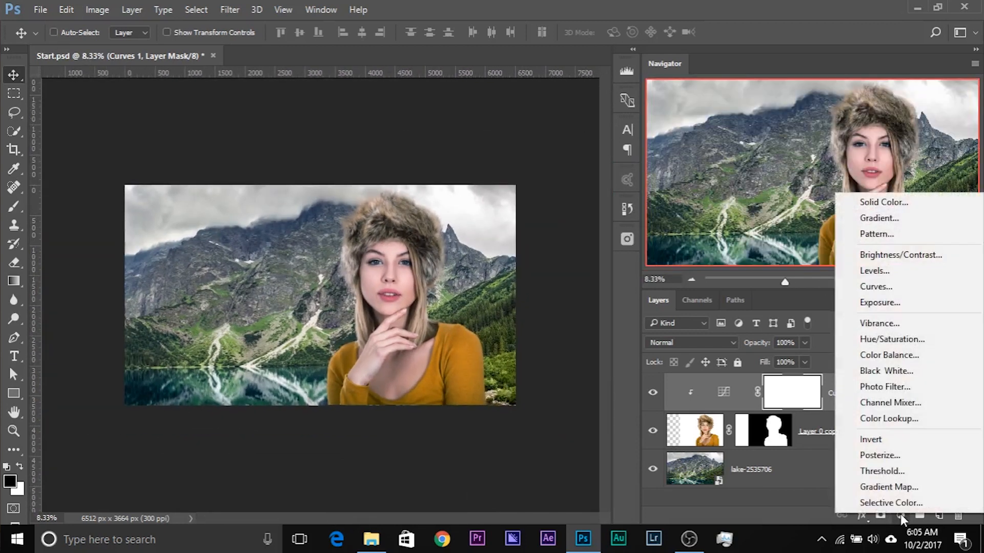
click(894, 341)
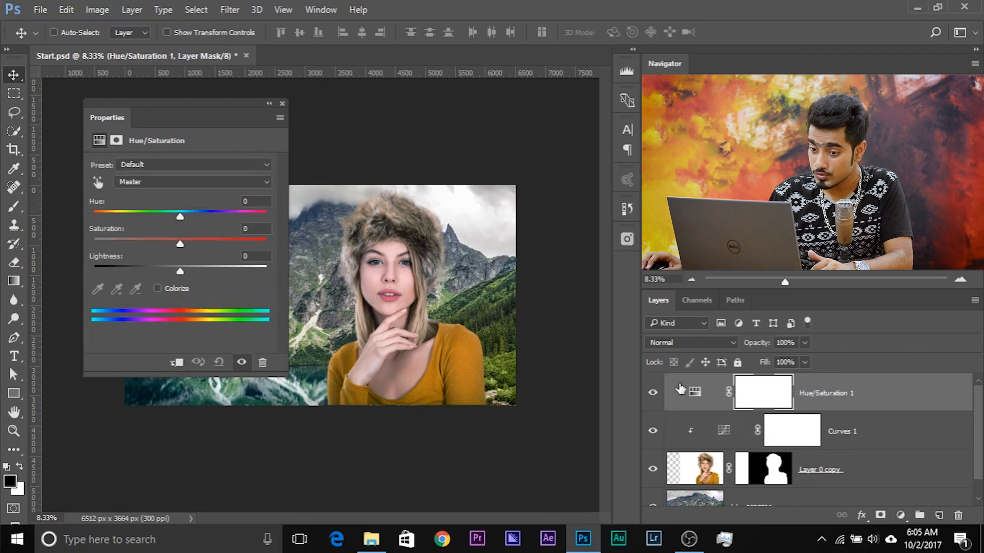
click(175, 363)
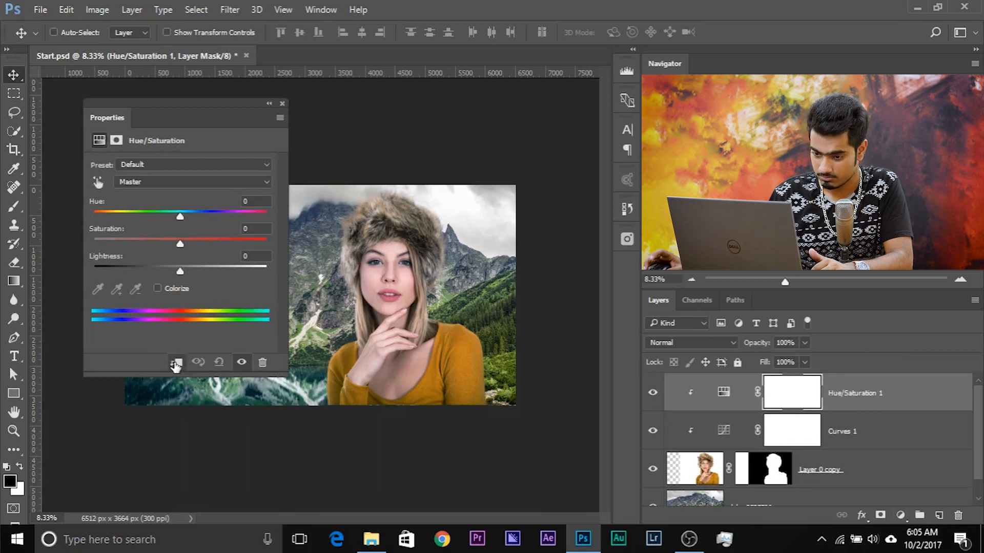
click(282, 104)
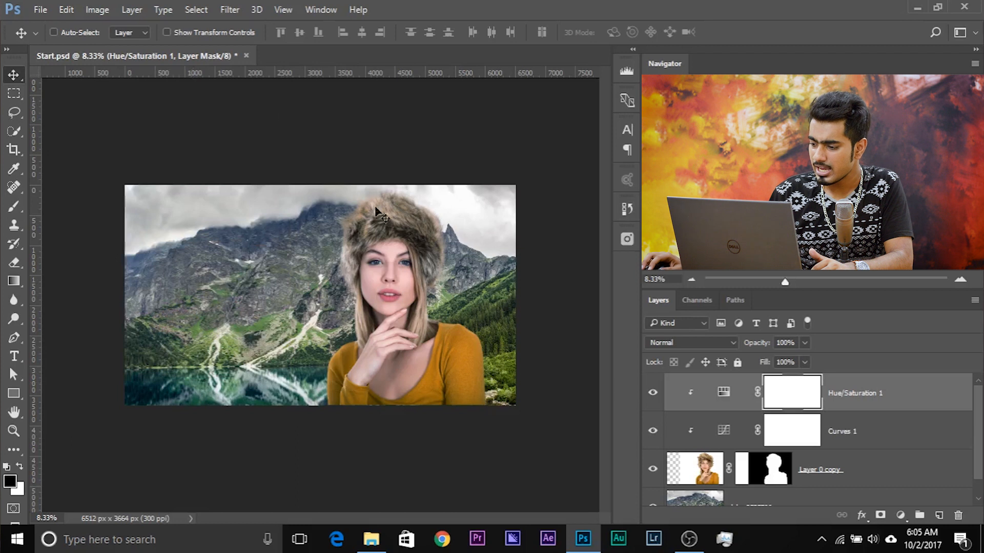
drag(869, 395, 881, 450)
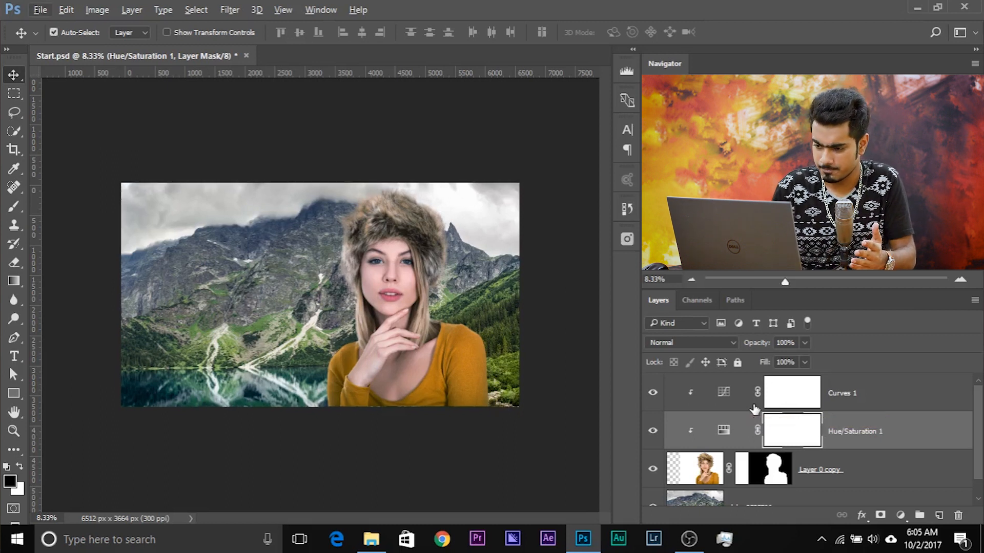
key(ctrl+plus)
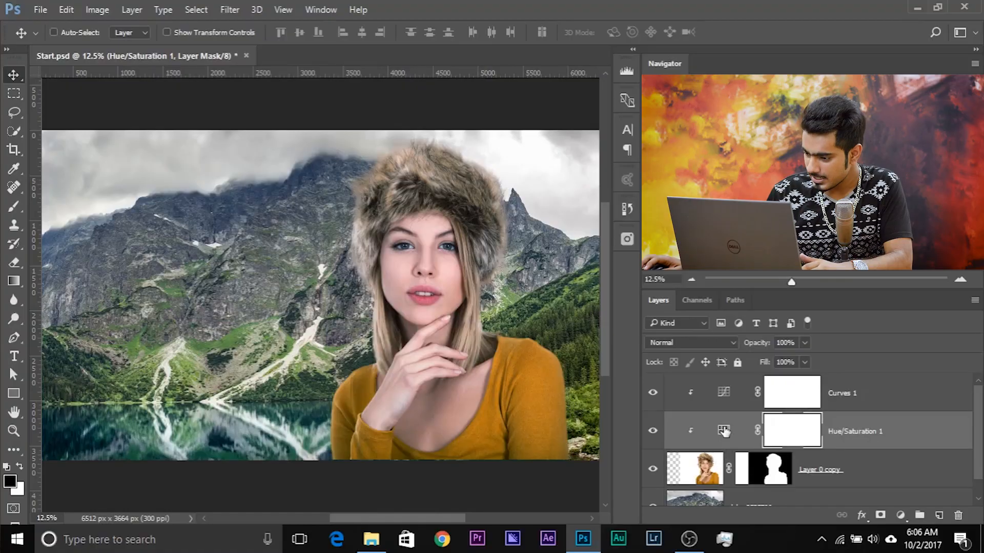
Step: Open the Hue/Saturation 1 properties, move them clear of the woman and restrict the adjustment to the Yellows range
double_click(724, 431)
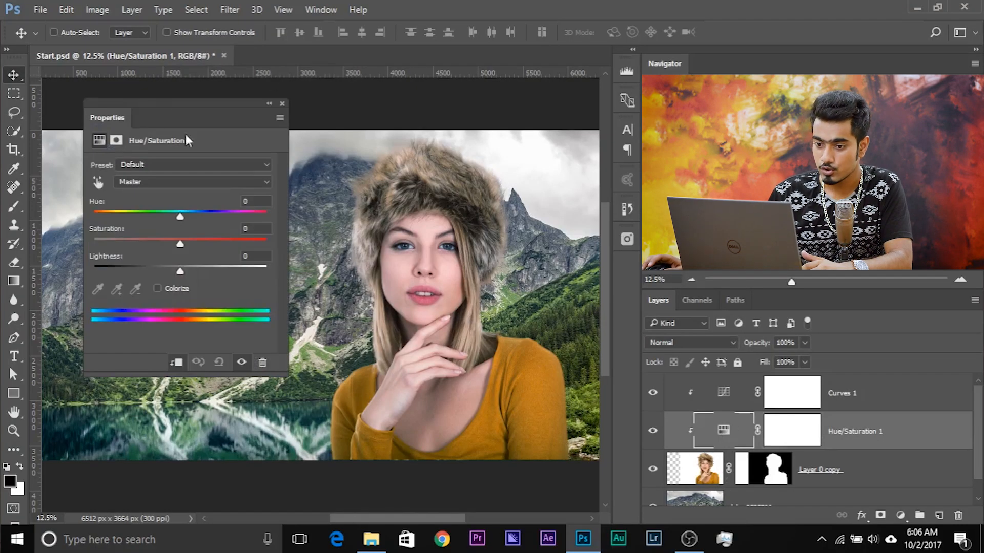
click(281, 103)
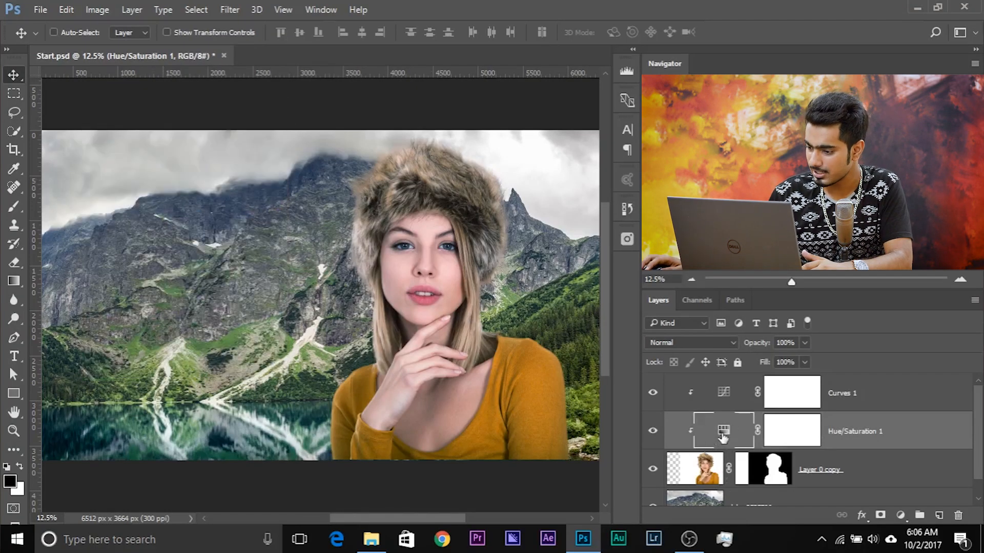
double_click(724, 433)
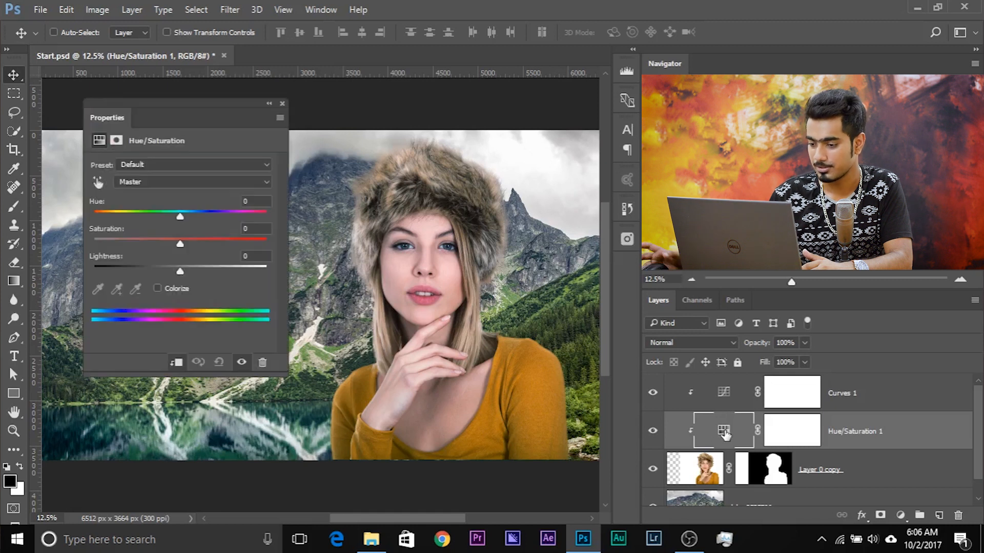
drag(115, 114, 71, 97)
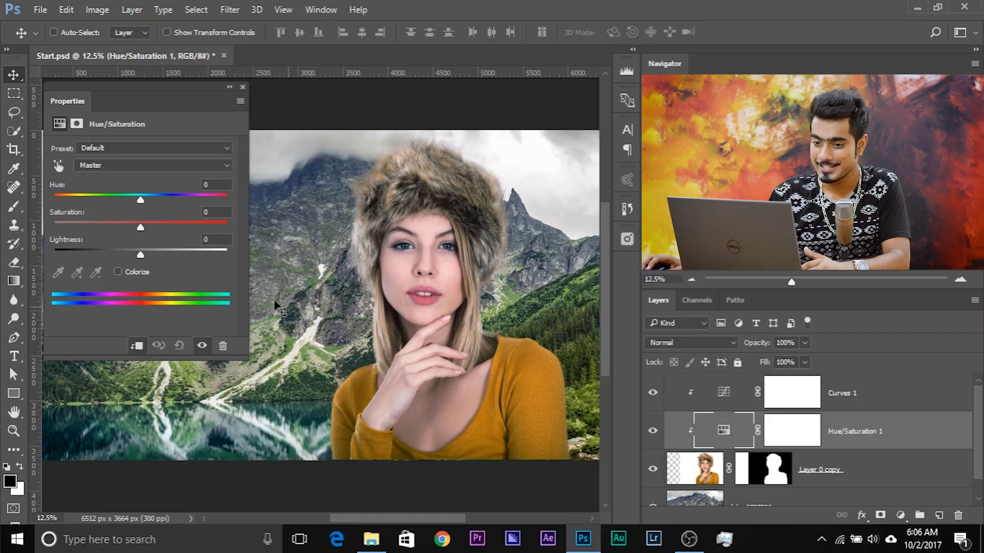
click(122, 167)
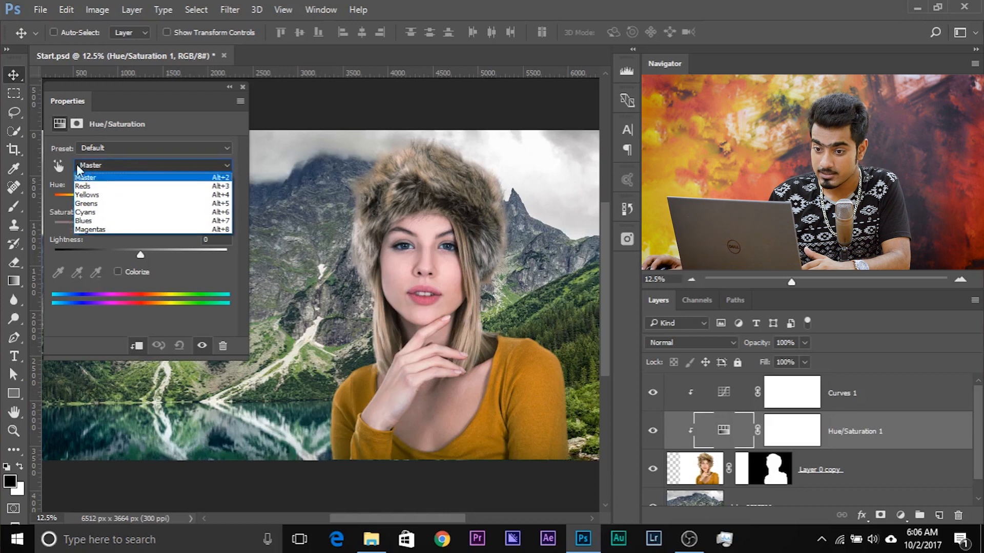
click(103, 166)
click(115, 165)
click(115, 162)
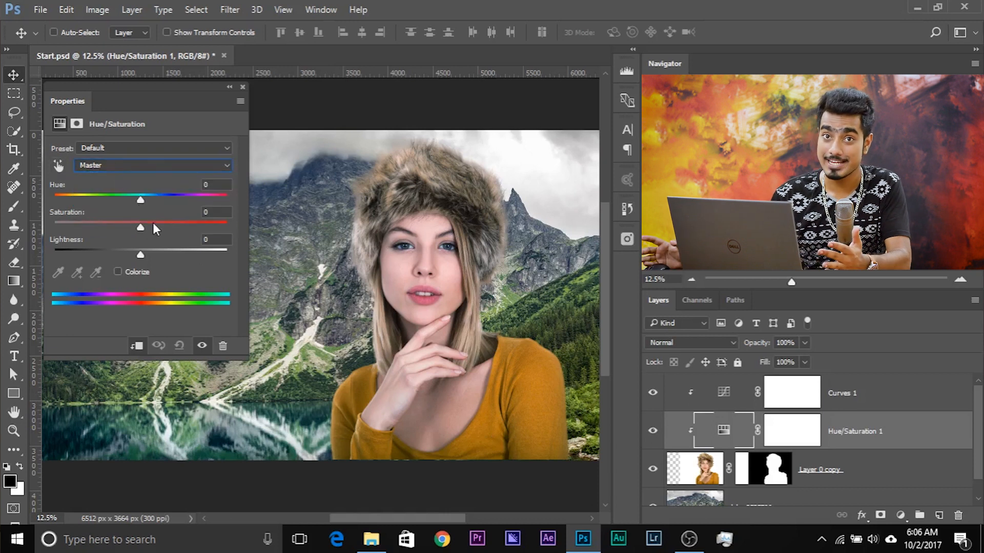
click(148, 169)
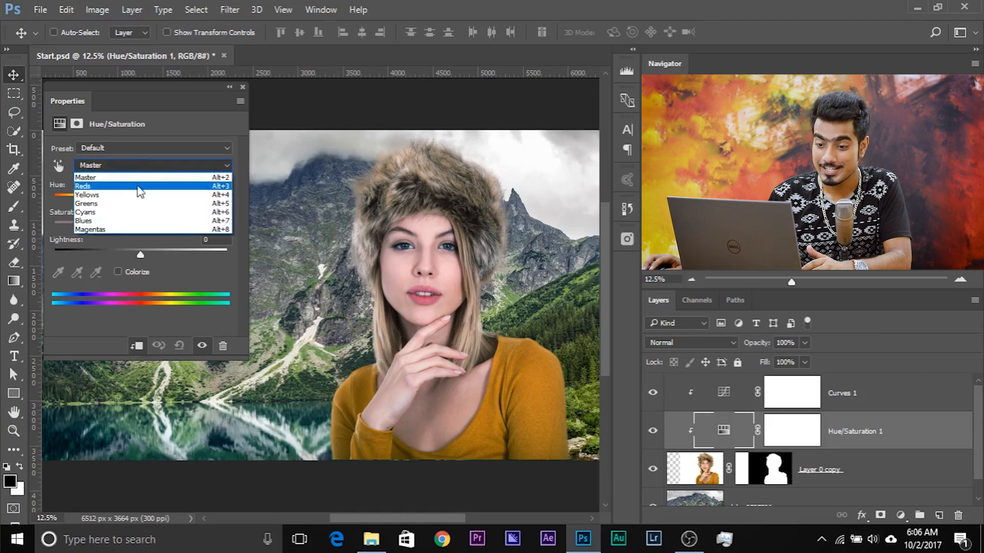
click(118, 180)
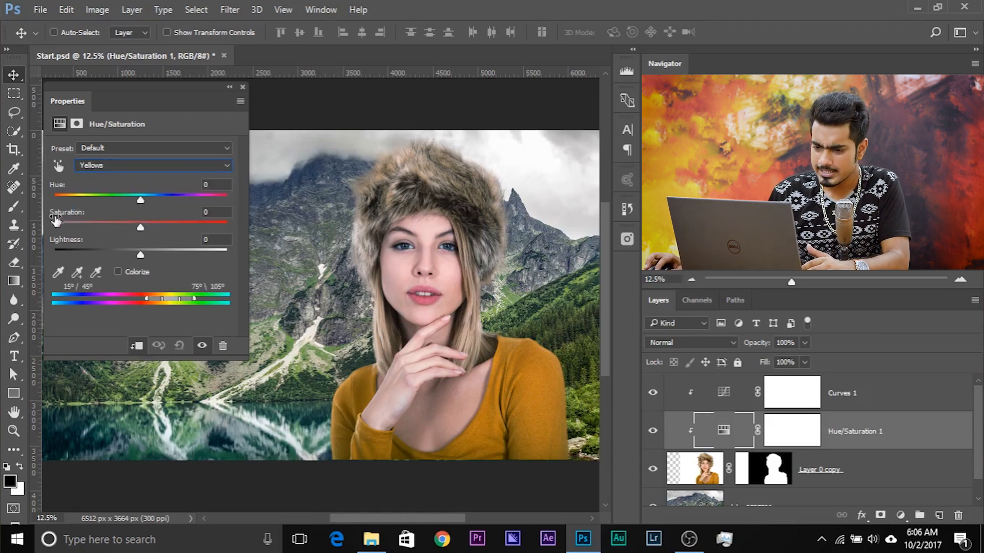
Step: Exaggerate the Yellows with hue +180 and saturation +51 to reveal which parts of the woman are affected
click(140, 199)
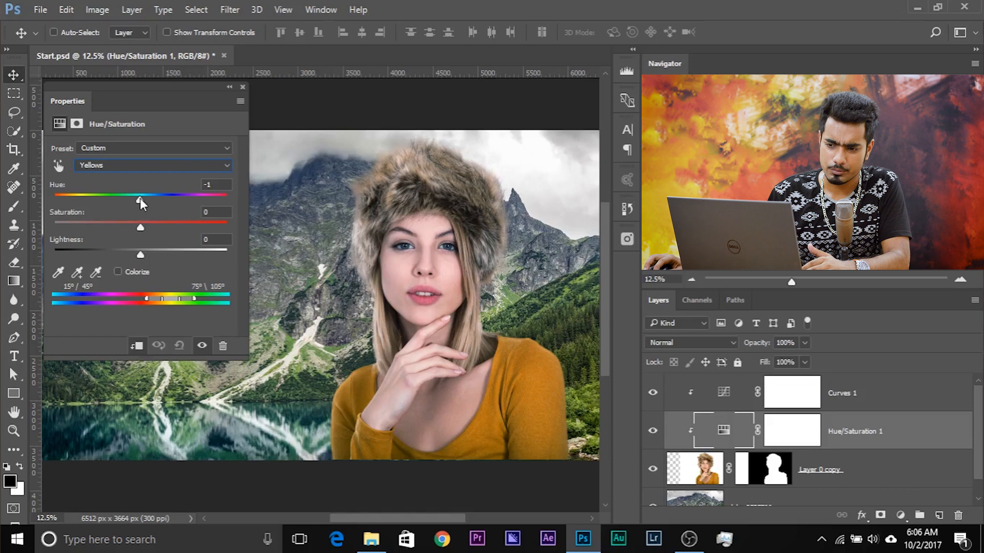
drag(140, 200, 316, 210)
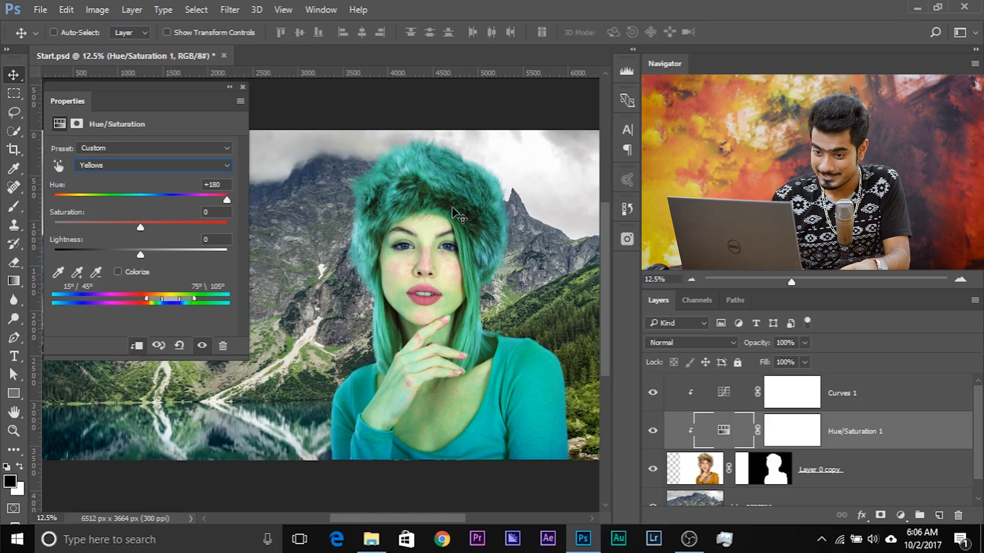
drag(141, 226, 185, 221)
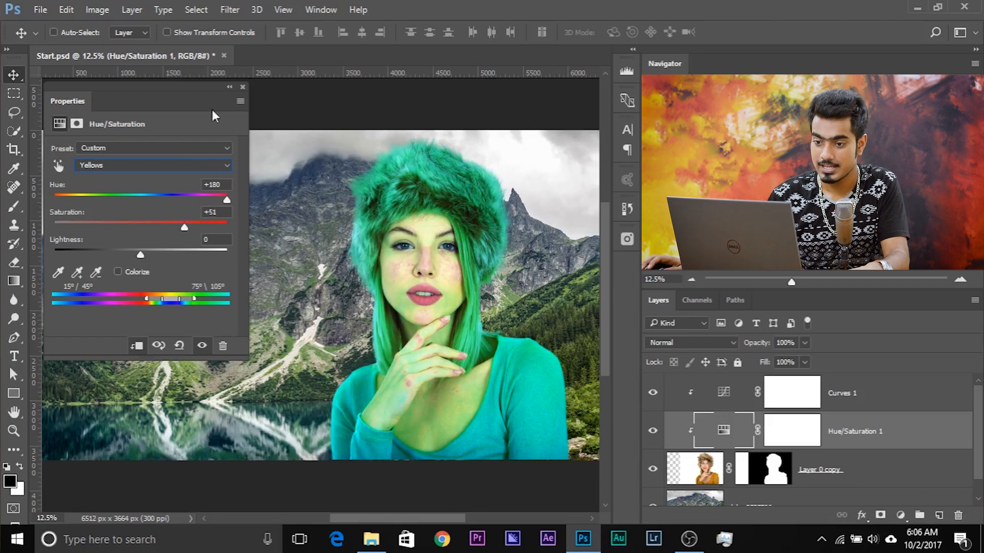
Step: Widen the Hue/Saturation properties and narrow the affected Yellows range to 46°/49° and 74°\78°
drag(92, 97, 74, 126)
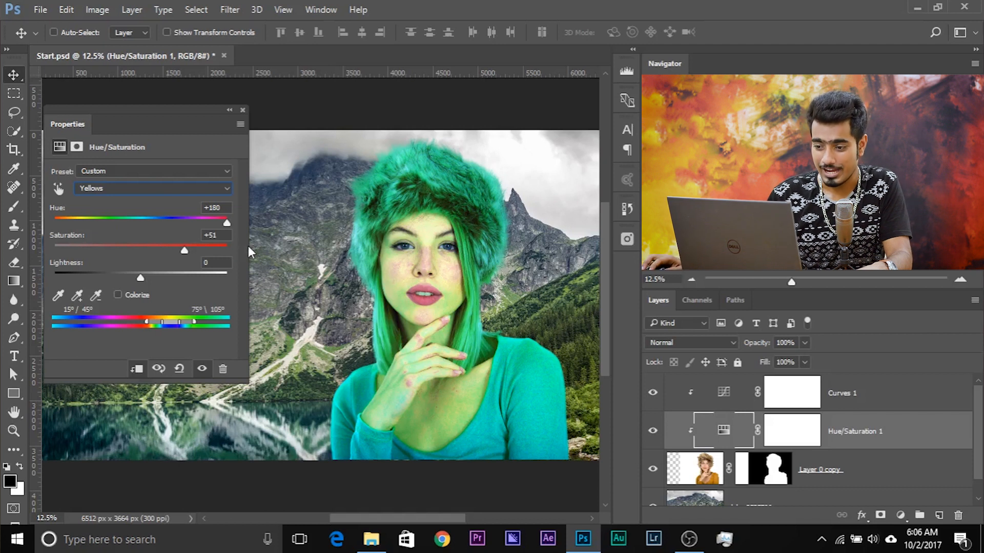
drag(249, 247, 363, 248)
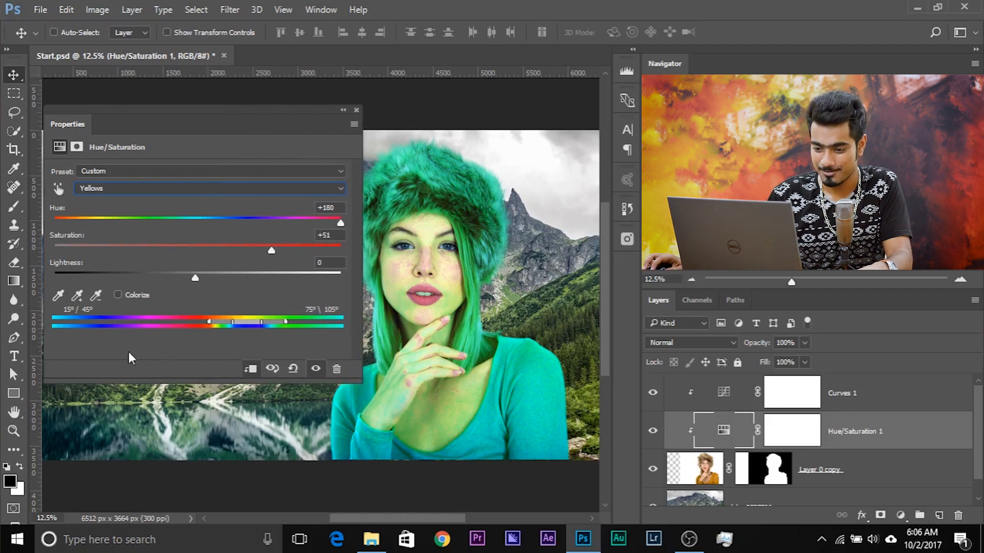
drag(164, 380, 164, 295)
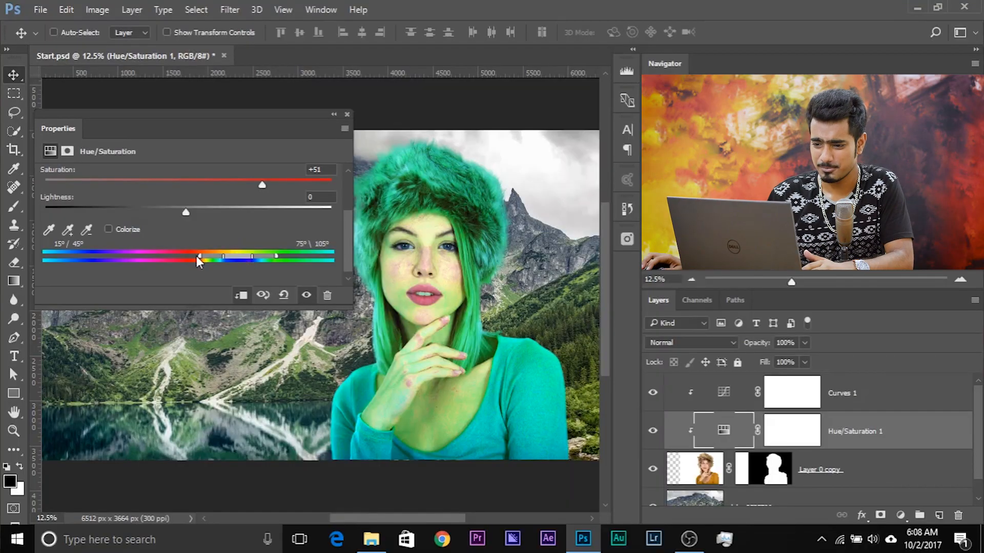
drag(199, 261, 225, 261)
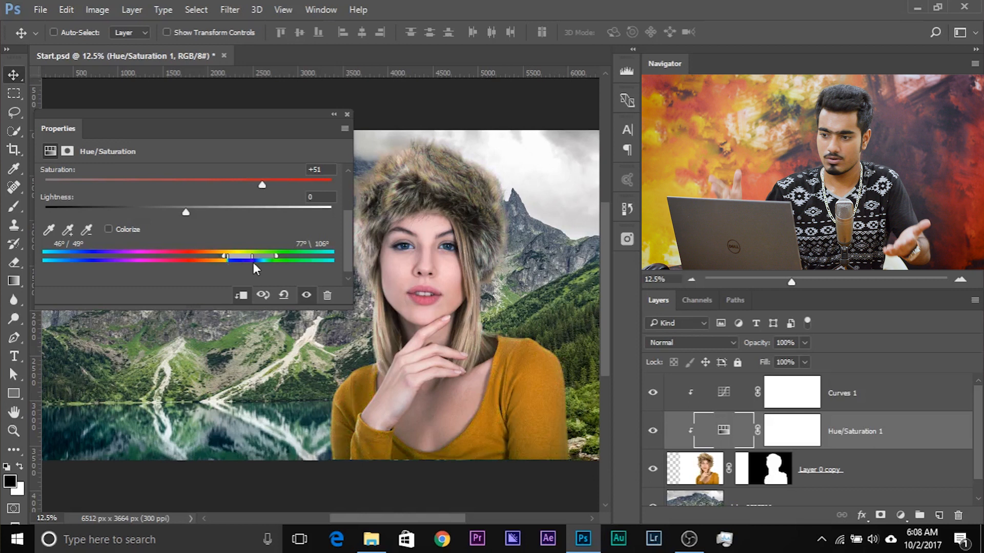
drag(269, 257, 247, 265)
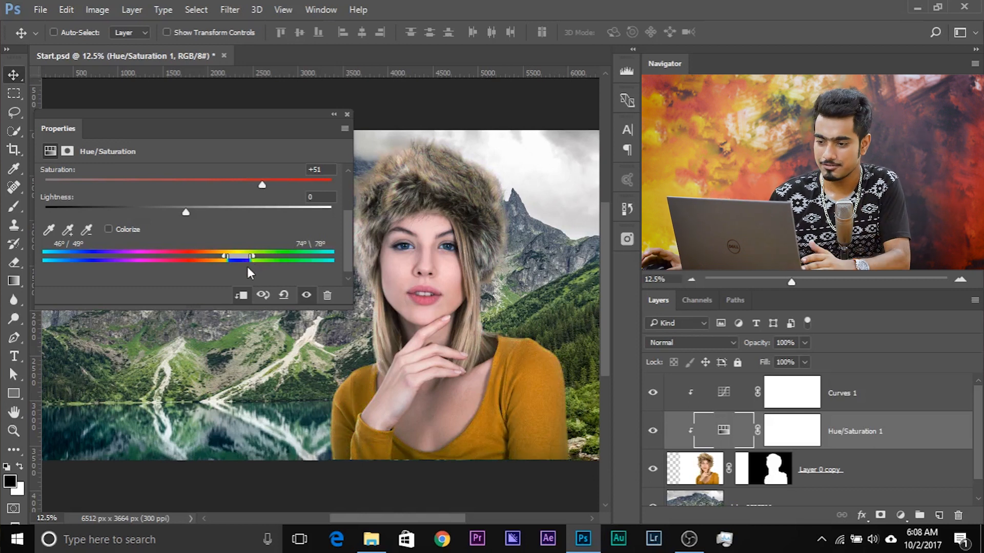
Step: Narrow the Yellows range further and shift it onto the sweater's orange tones, at 30°/33° and 44°\47°
drag(73, 130, 66, 134)
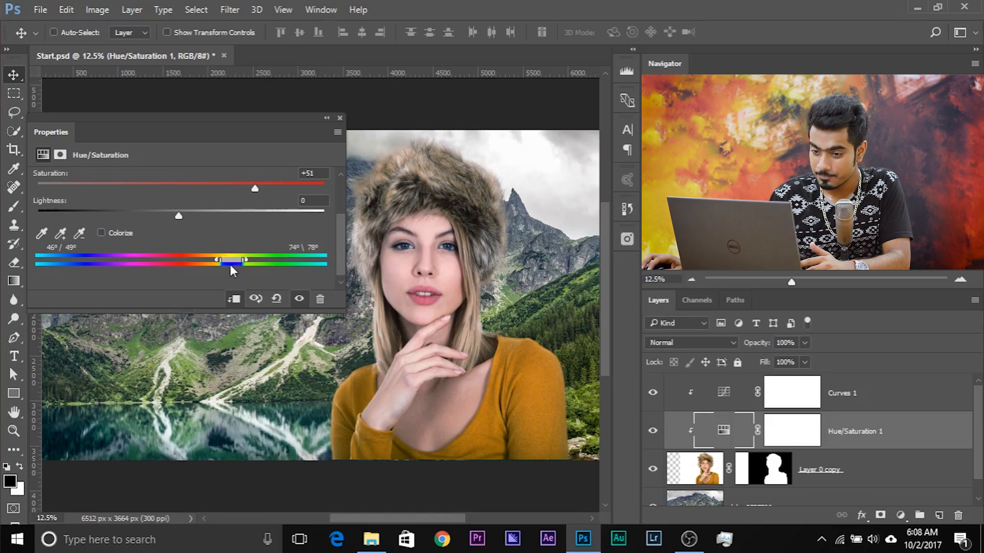
scroll(214, 233, up, 2)
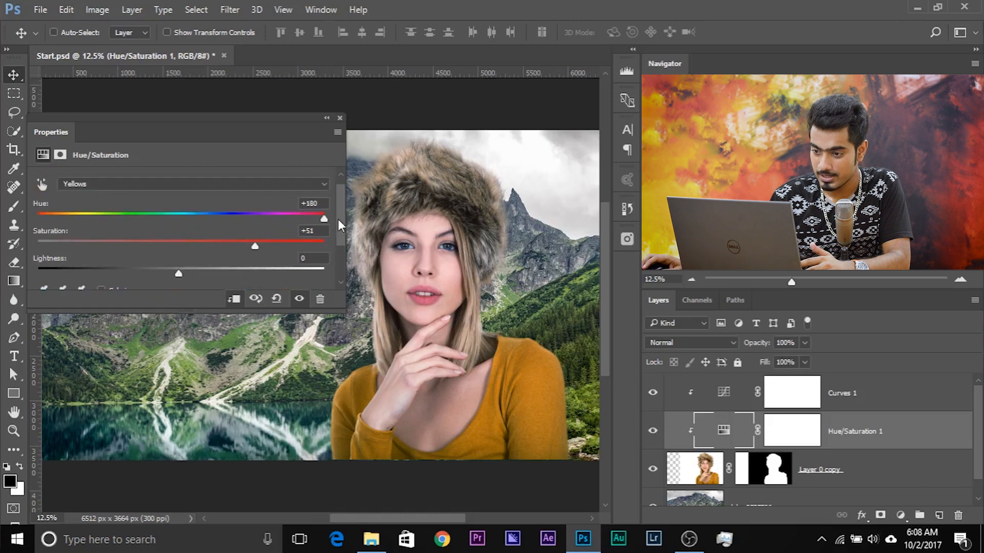
scroll(231, 246, down, 2)
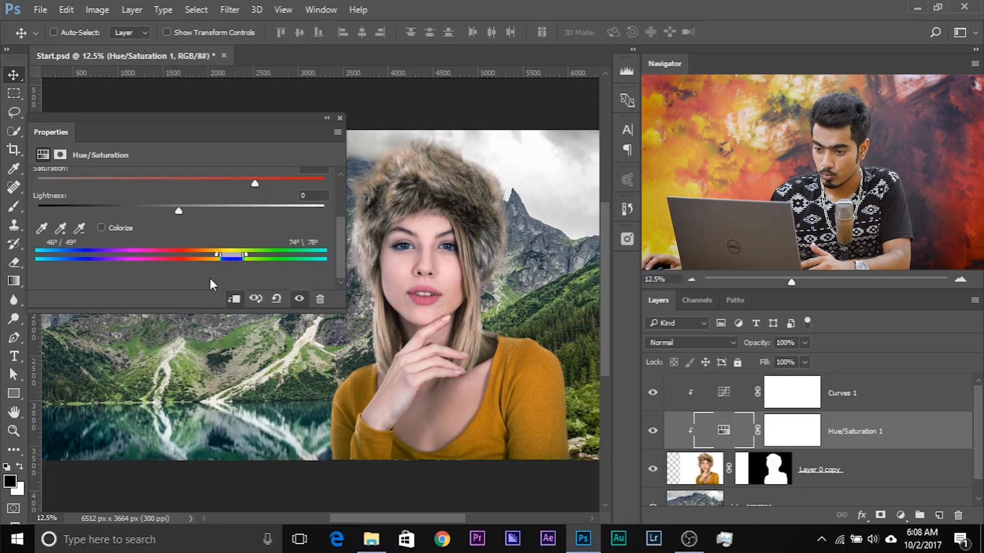
drag(217, 256, 247, 256)
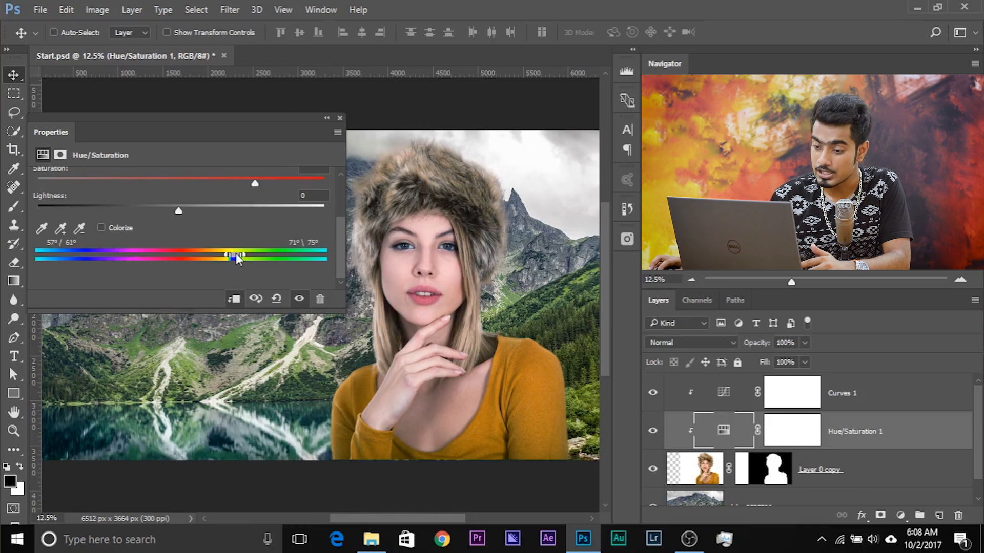
drag(235, 254, 214, 245)
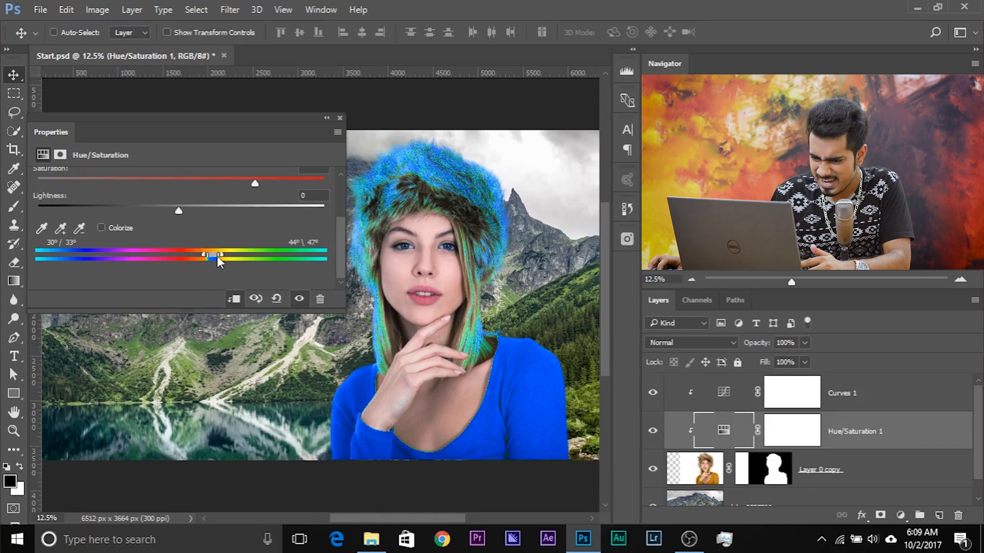
Step: Refine the Yellows range limits around the sweater colour to 26°/34° at the lower end and 54°\80° at the upper end
drag(218, 256, 222, 255)
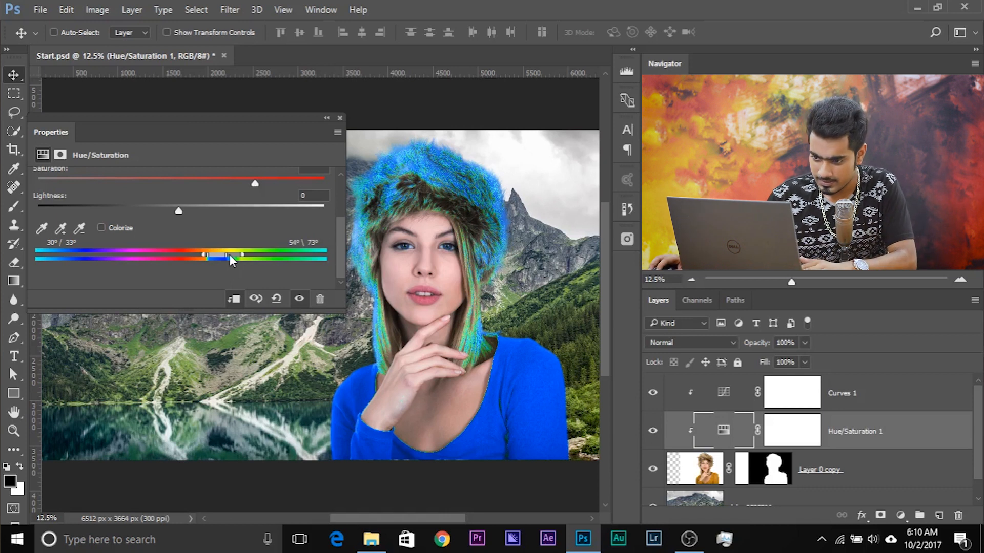
drag(242, 254, 253, 253)
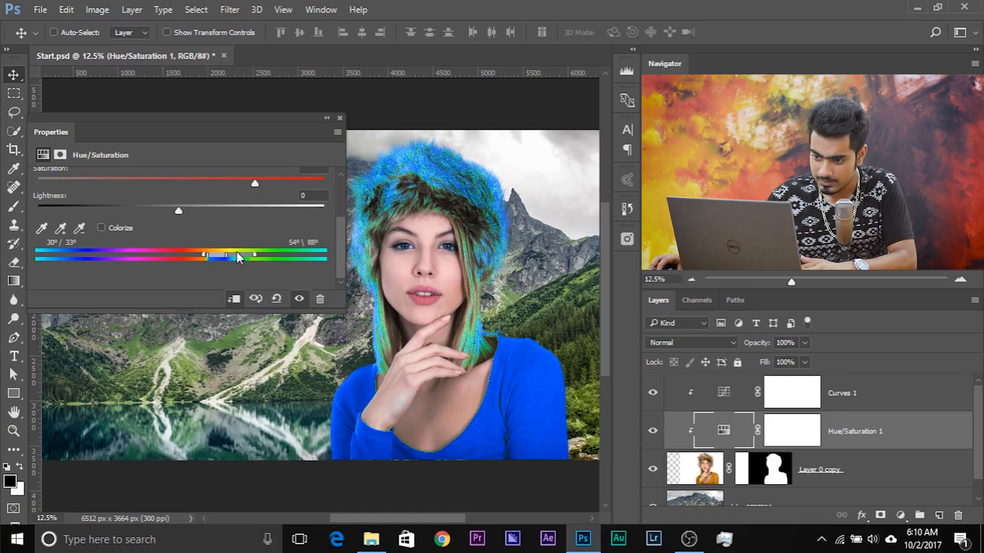
drag(254, 254, 247, 255)
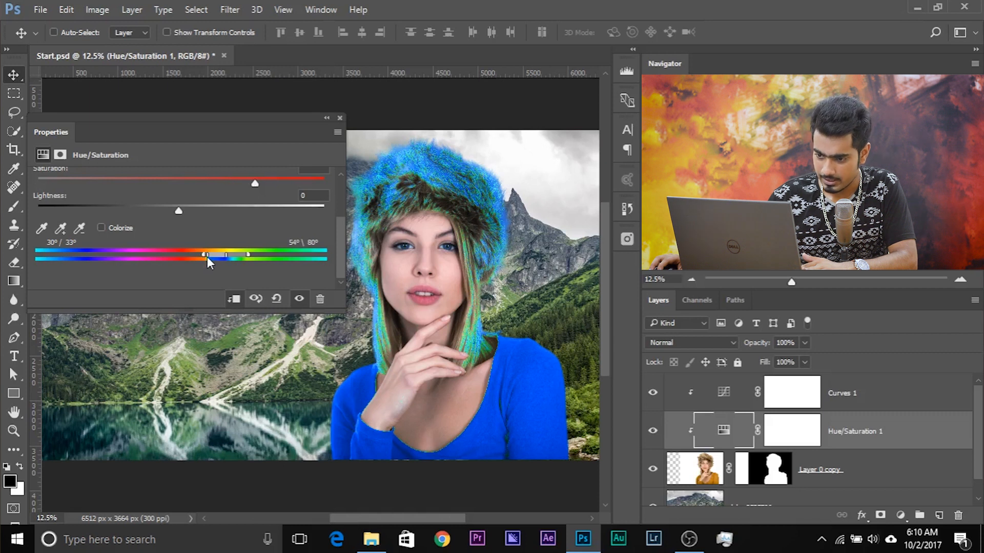
drag(206, 255, 205, 255)
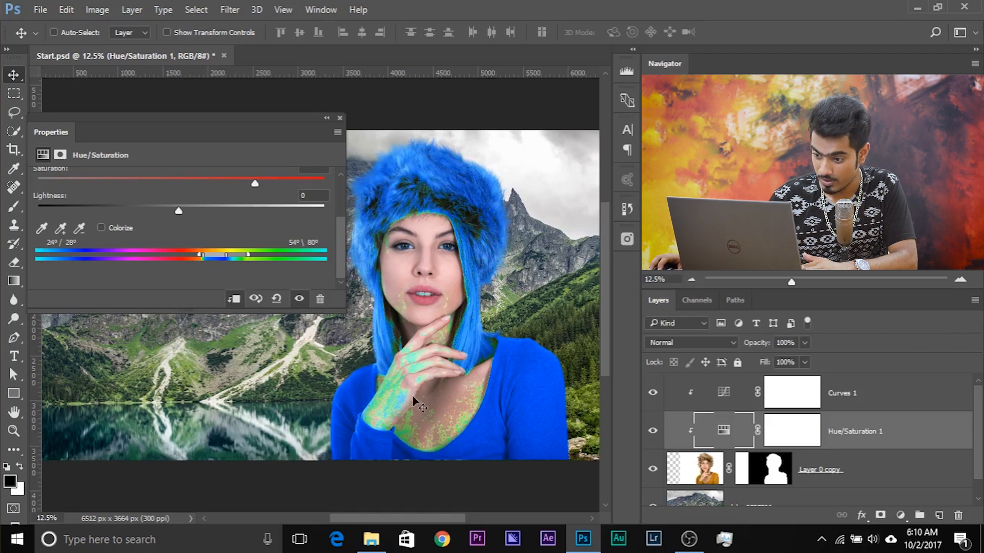
drag(201, 255, 209, 256)
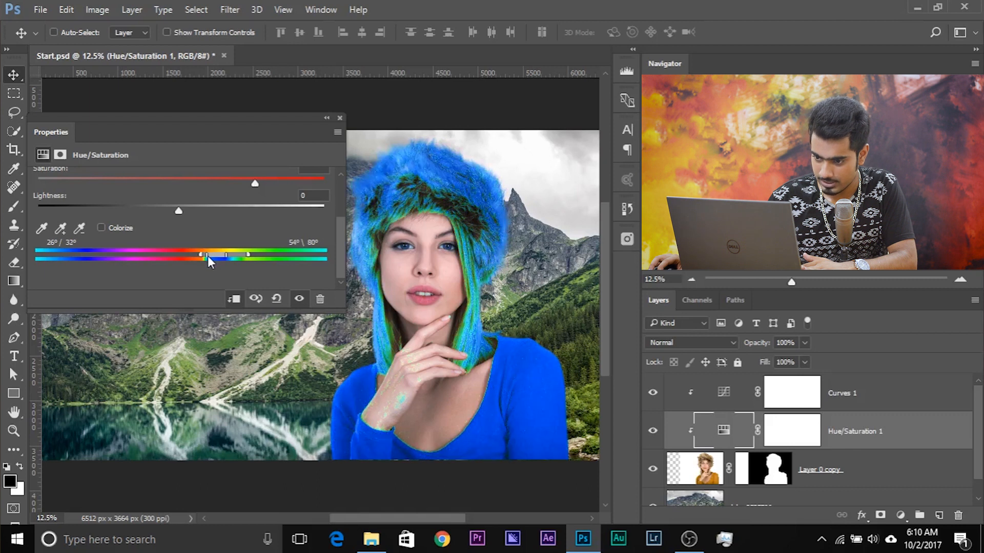
drag(207, 256, 209, 256)
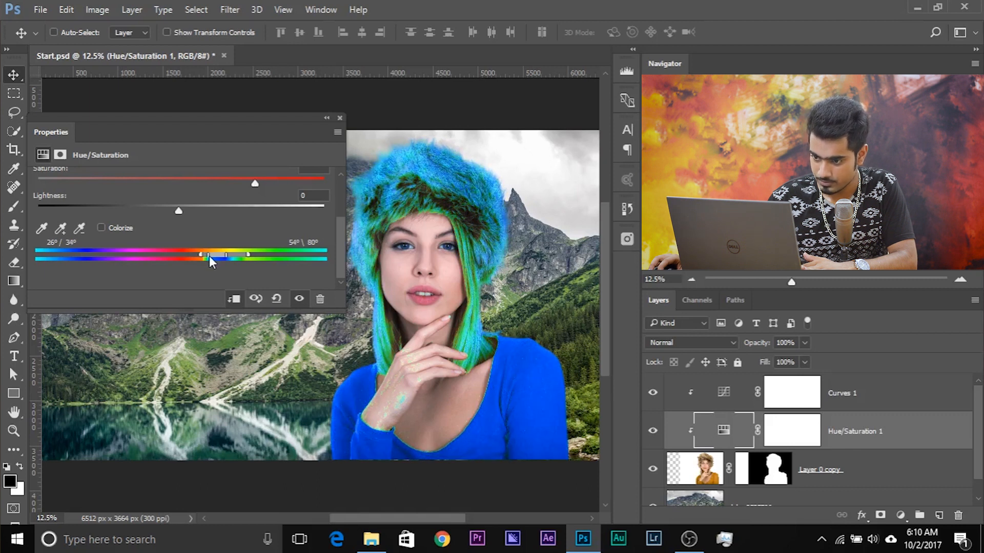
Step: Reset the exaggerated hue and saturation of the Yellows to 0
scroll(332, 242, up, 5)
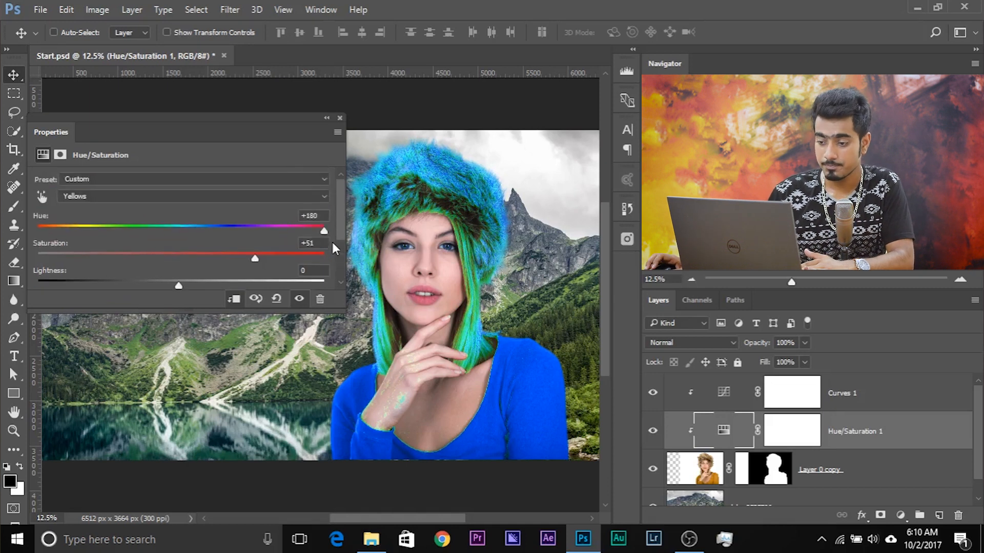
scroll(272, 244, down, 1)
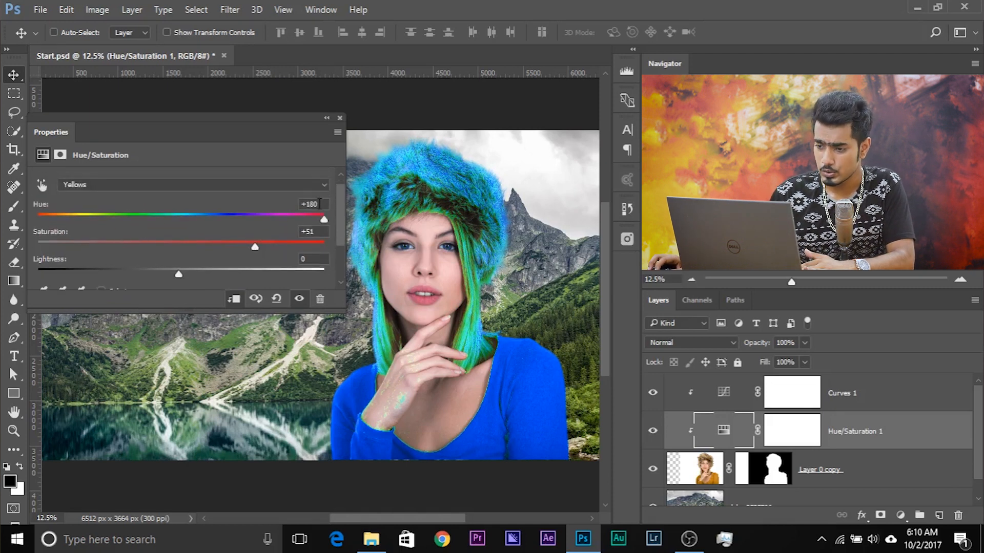
text(0)
click(320, 232)
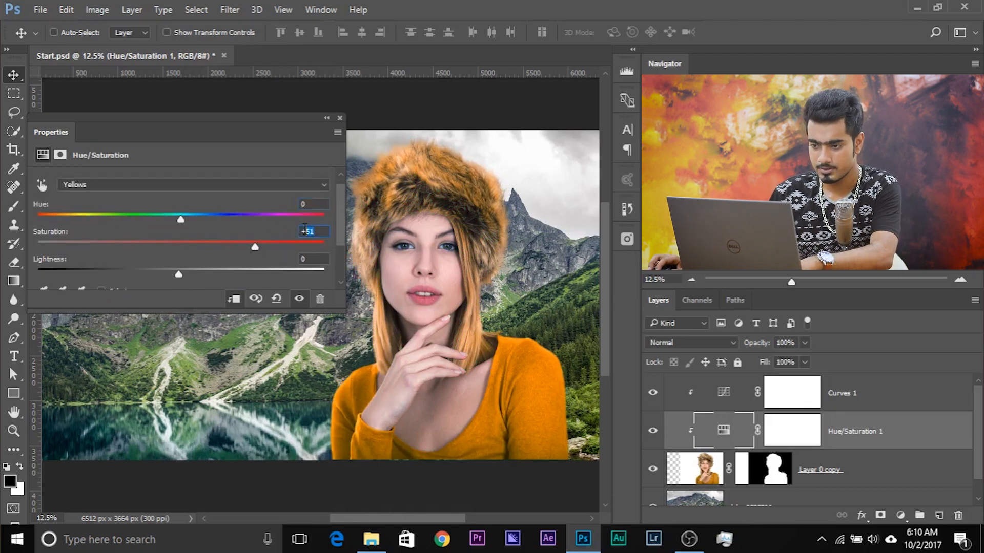
text(0)
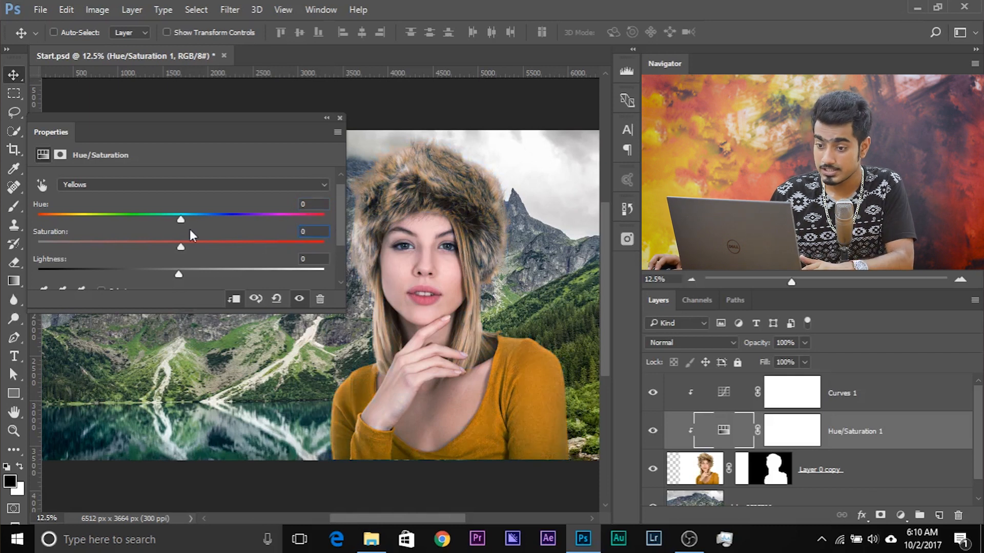
Step: Recolour the sweater red by setting the Yellows to hue -35, saturation +7 and lightness 0
drag(181, 217, 130, 213)
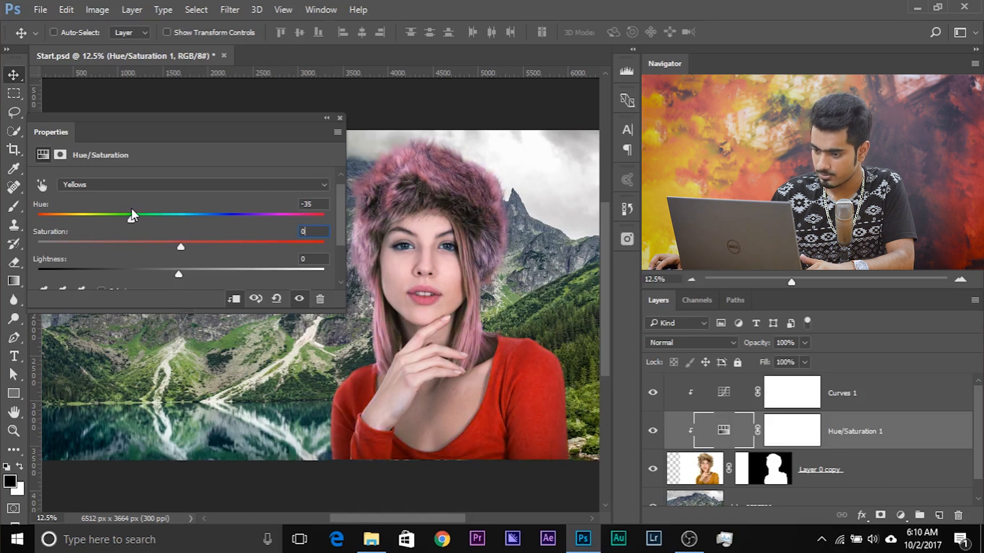
drag(179, 245, 174, 272)
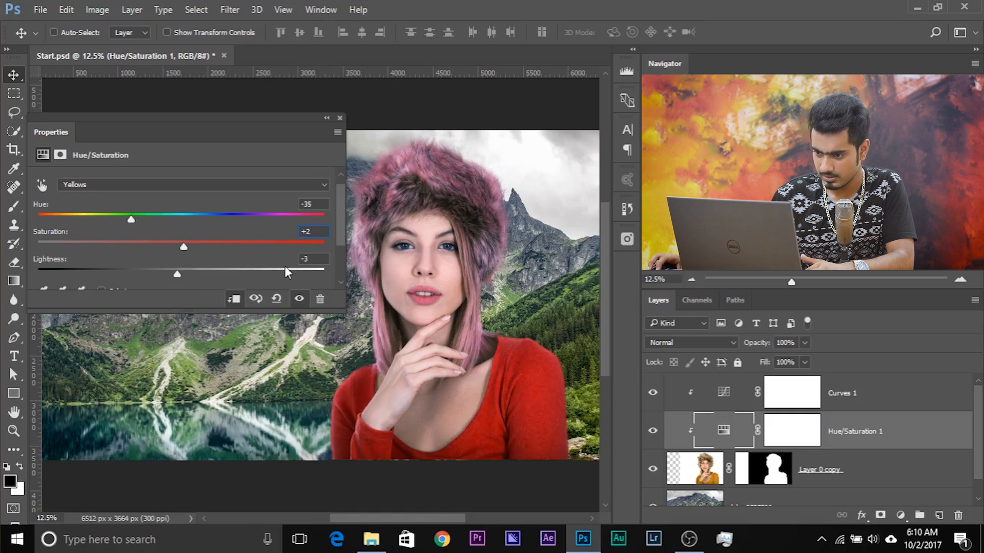
click(309, 260)
text(0)
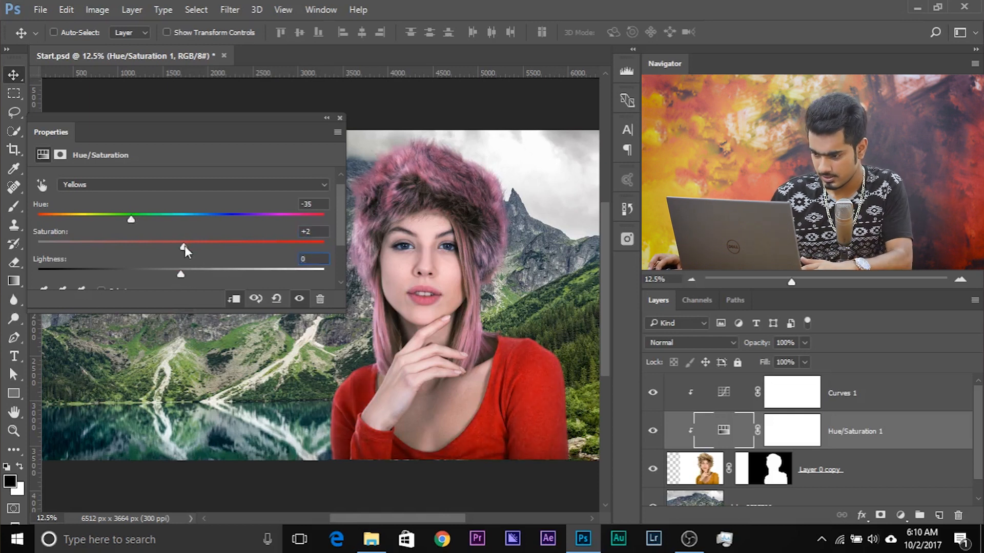
drag(184, 246, 189, 248)
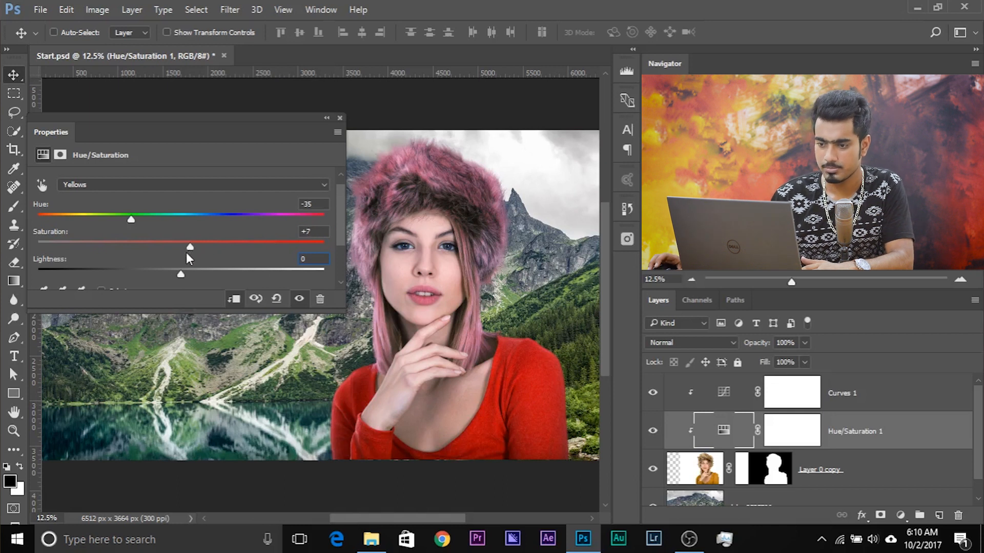
Step: Close the Hue/Saturation settings that cover the composite image
drag(40, 130, 30, 178)
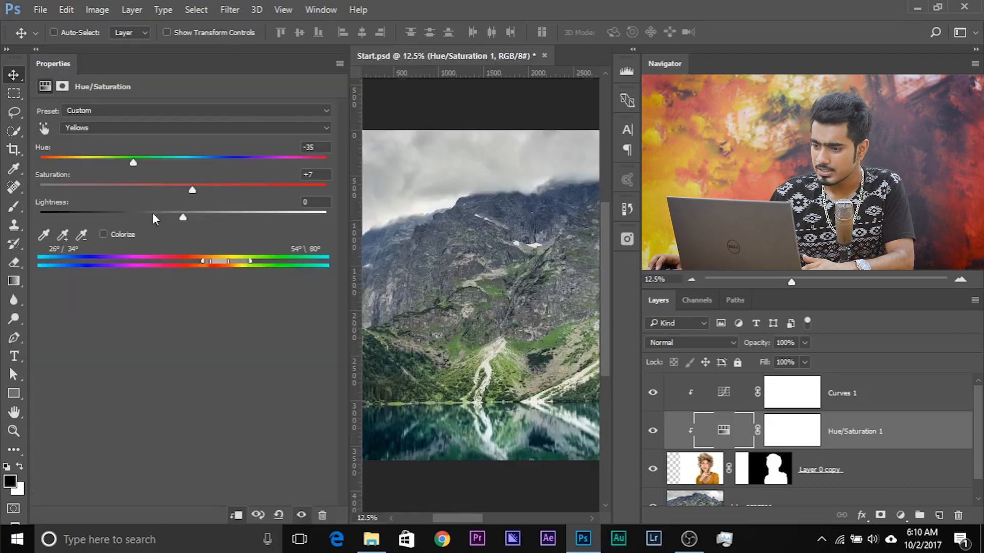
drag(53, 62, 130, 126)
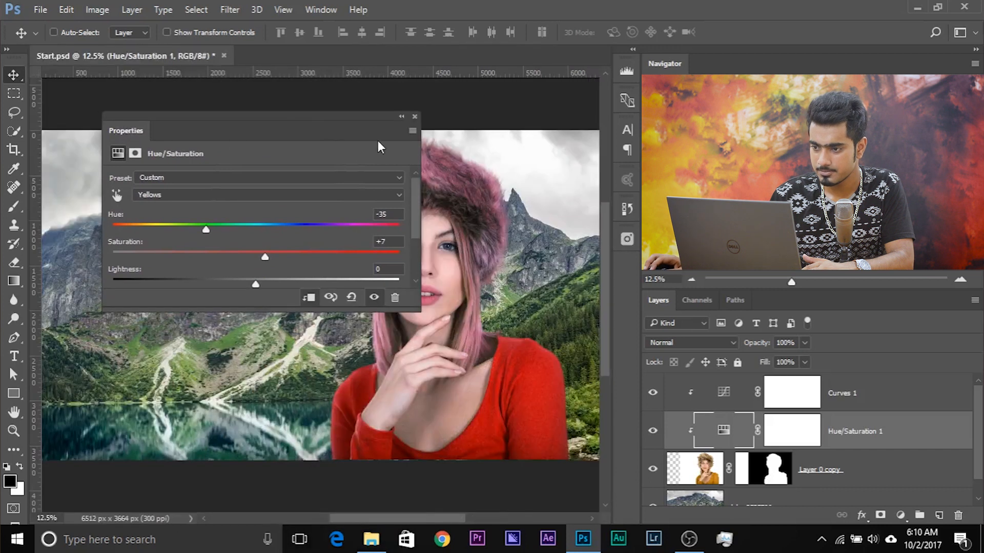
click(414, 117)
scroll(533, 103, down, 2)
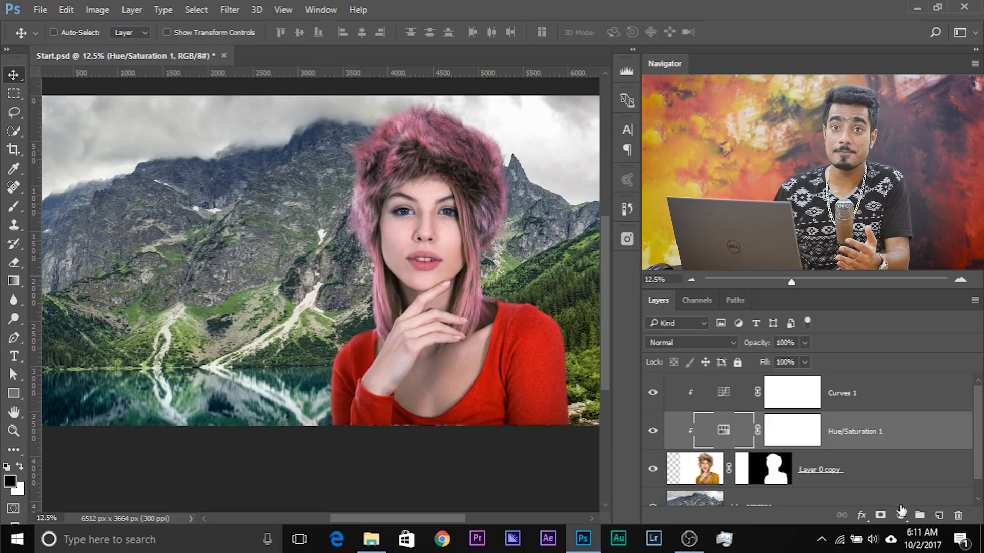
Step: Invert the Hue/Saturation 1 layer mask to black and ready the Brush with white as the foreground colour
click(815, 431)
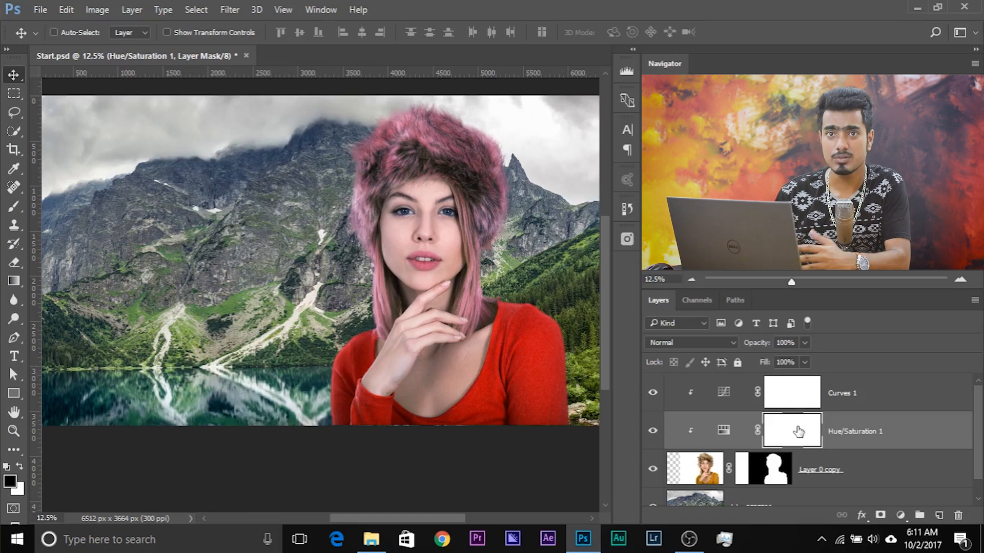
key(ctrl)
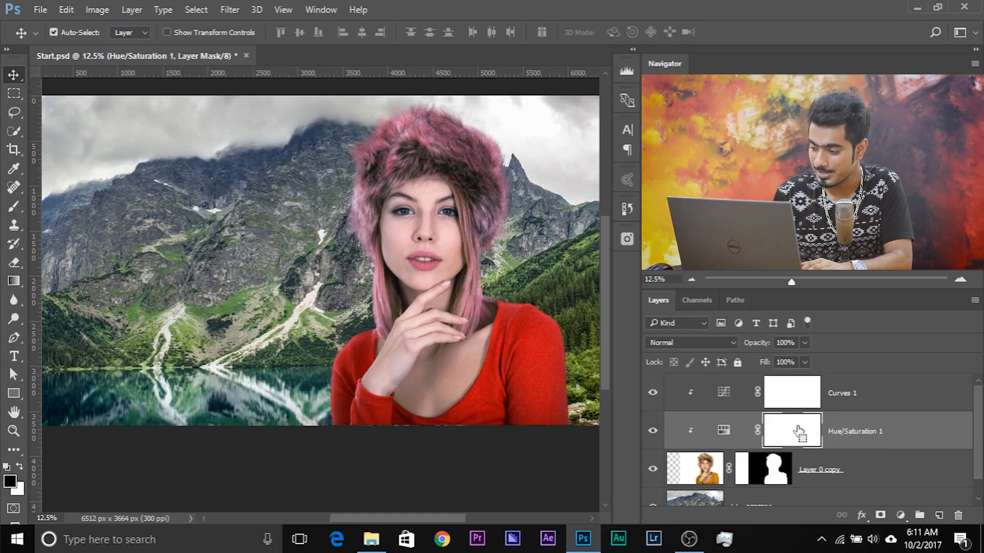
key(ctrl+i)
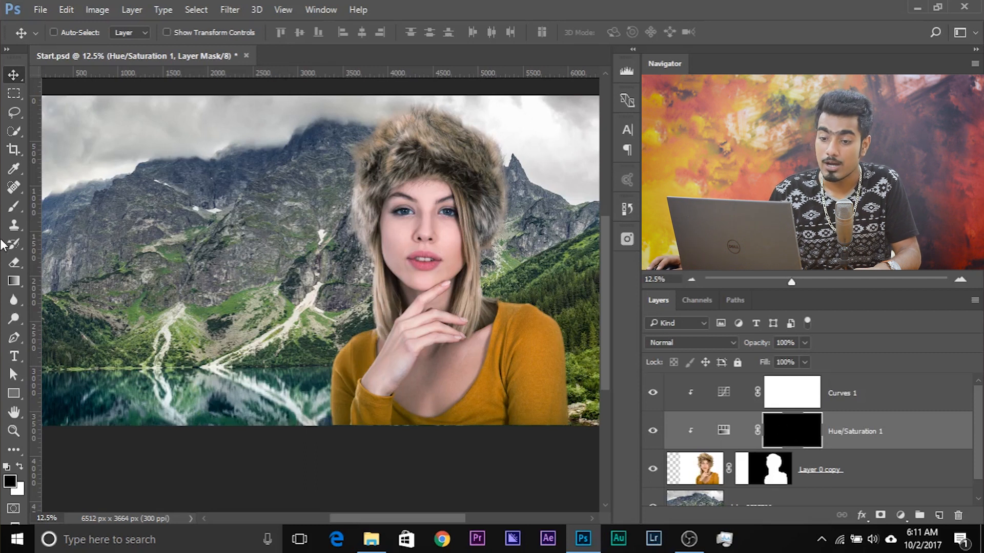
click(10, 210)
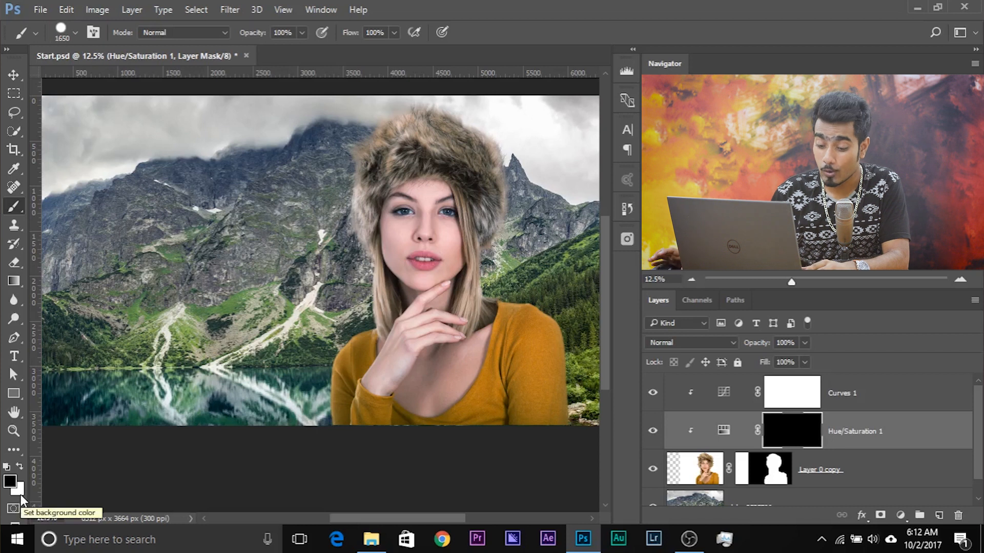
key(x)
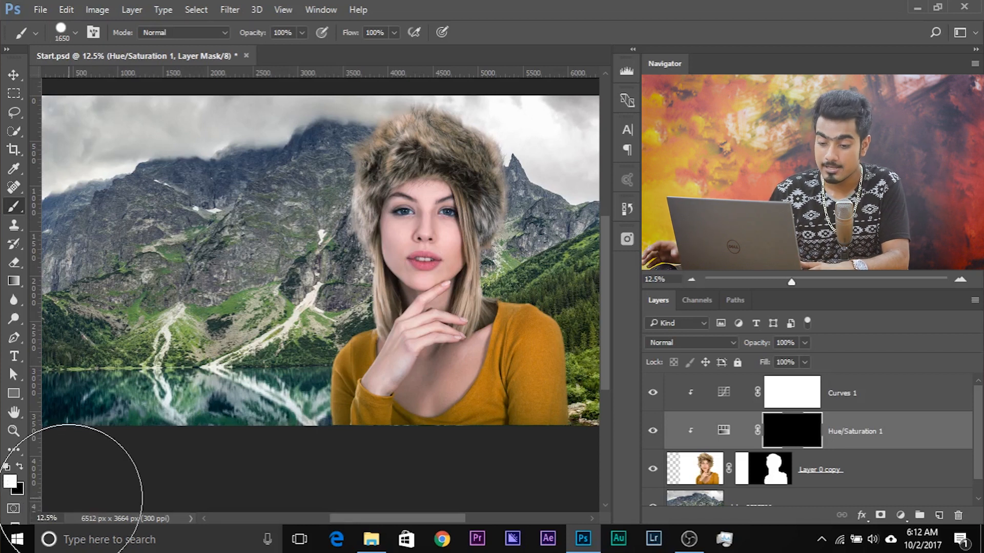
click(10, 482)
click(561, 291)
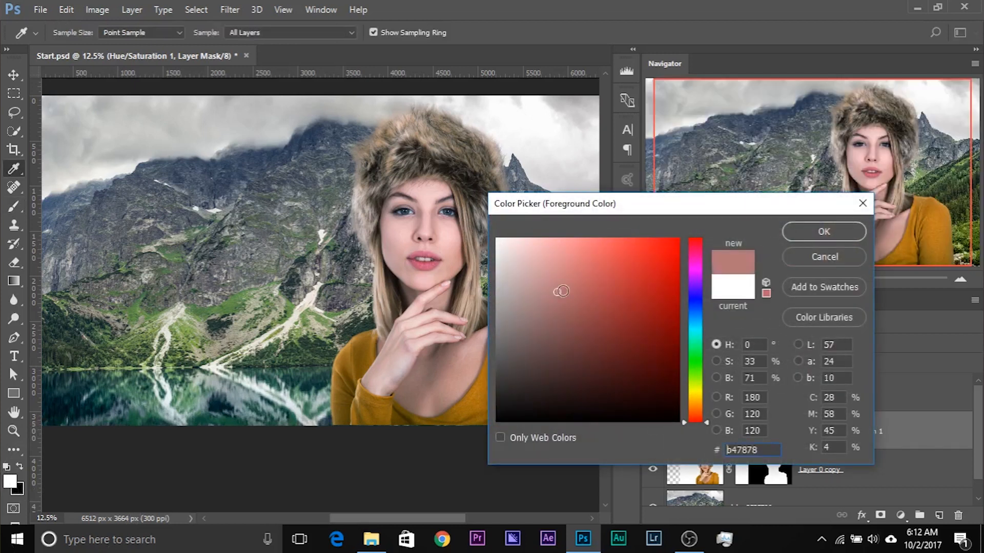
click(816, 238)
key(d)
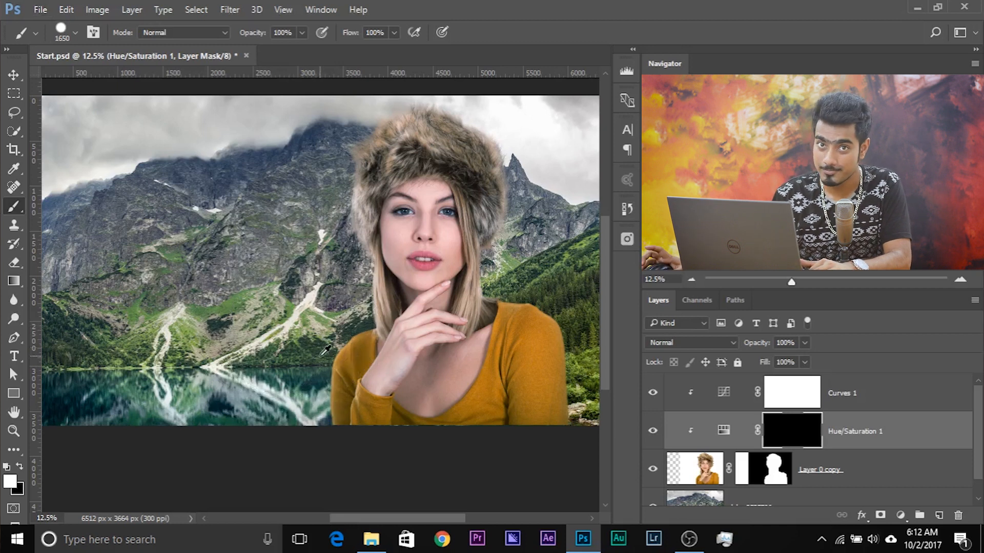
Step: Paint white over the woman's sweater on the Hue/Saturation mask with a soft 546 px brush to limit the red to it
mouse_move(352, 381)
mouse_down()
mouse_move(308, 376)
mouse_move(325, 365)
mouse_move(341, 245)
mouse_move(337, 29)
mouse_move(322, 2)
mouse_up()
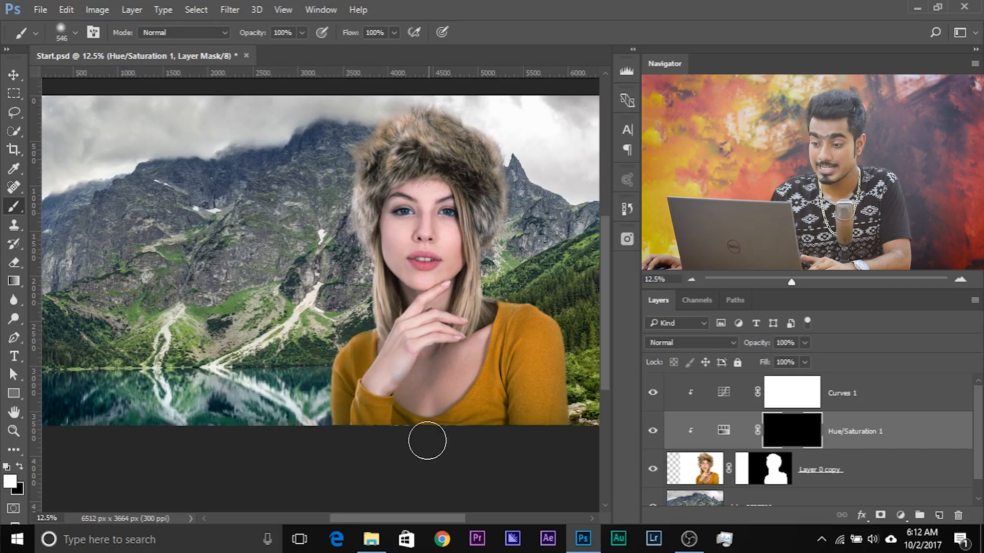
mouse_move(359, 328)
mouse_down()
mouse_move(359, 379)
mouse_move(340, 407)
mouse_move(384, 413)
mouse_move(487, 382)
mouse_move(531, 284)
mouse_move(555, 334)
mouse_up()
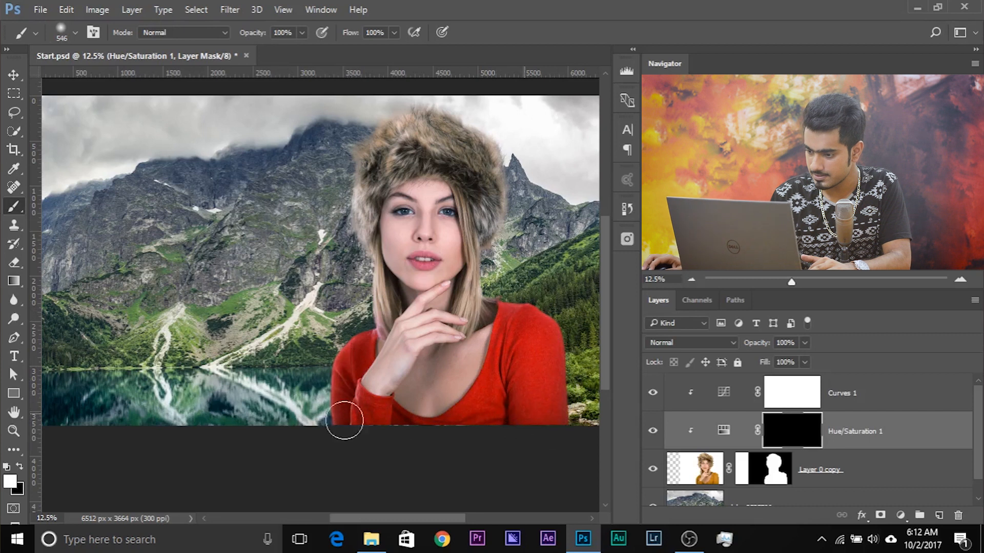
mouse_move(334, 421)
mouse_down()
mouse_move(551, 429)
mouse_move(558, 318)
mouse_move(525, 313)
mouse_move(528, 375)
mouse_up()
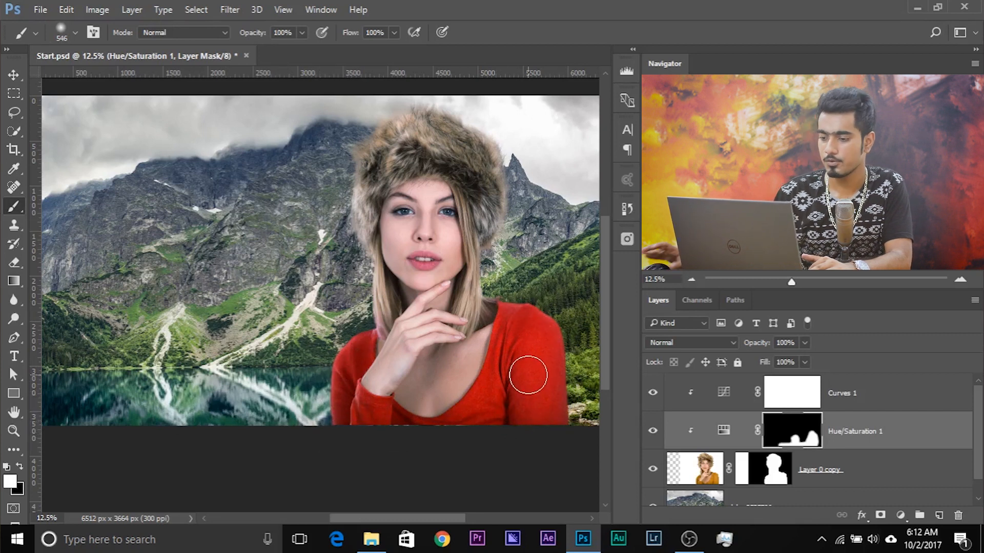
key(ctrl+minus)
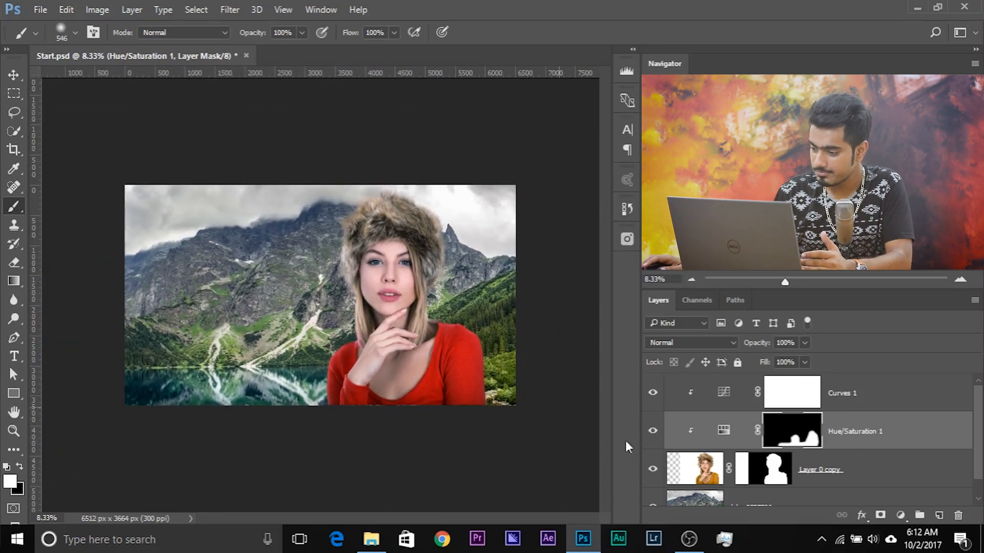
scroll(815, 469, down, 2)
click(743, 487)
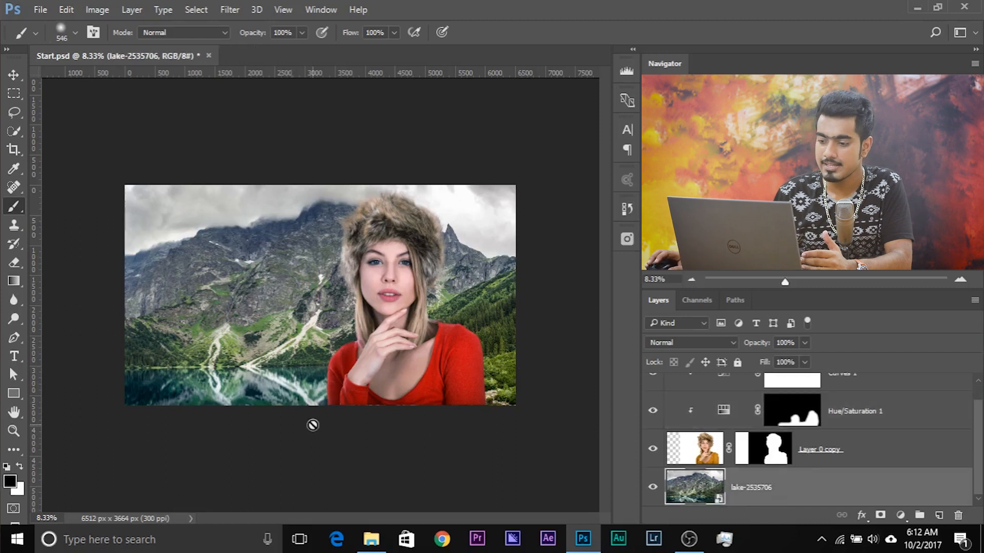
click(230, 10)
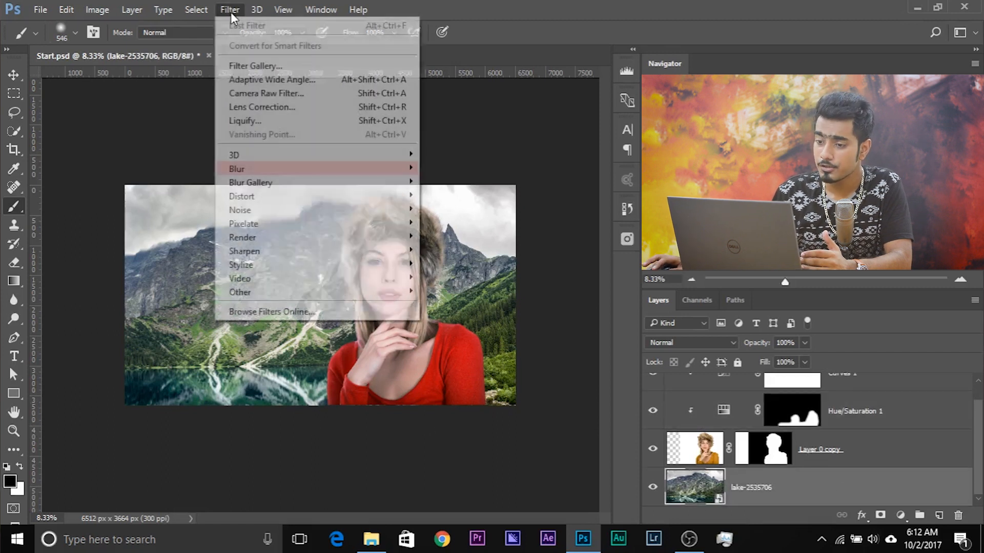
mouse_move(286, 171)
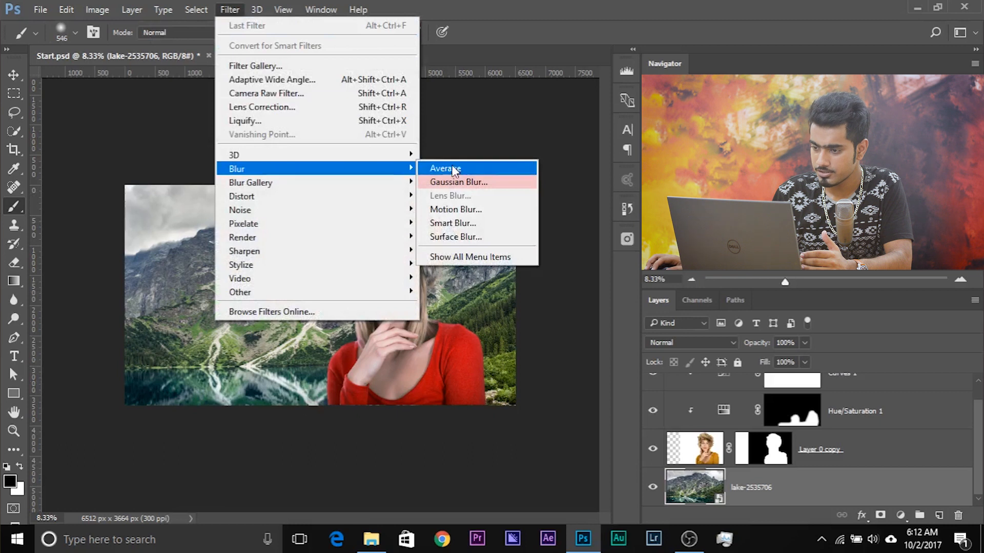
click(457, 182)
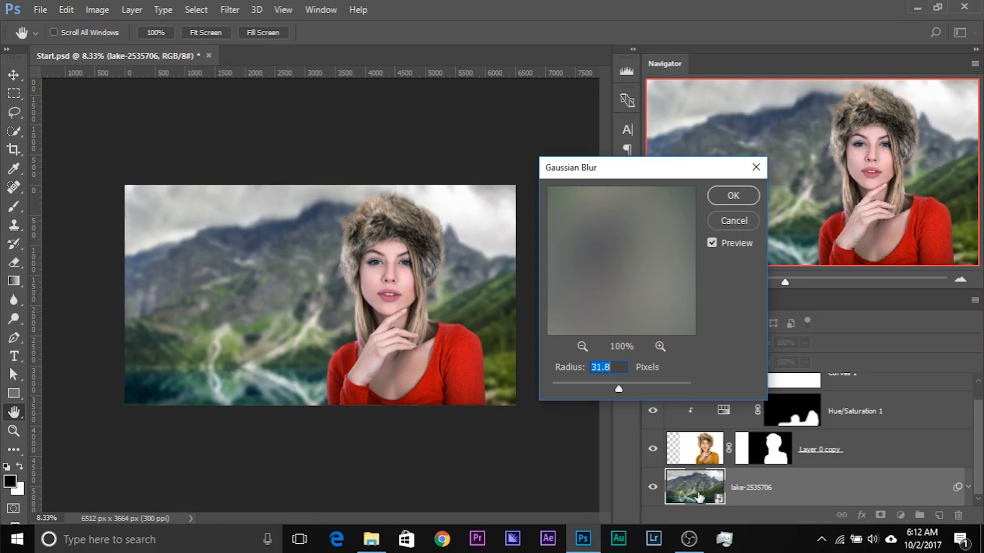
click(733, 221)
right_click(757, 492)
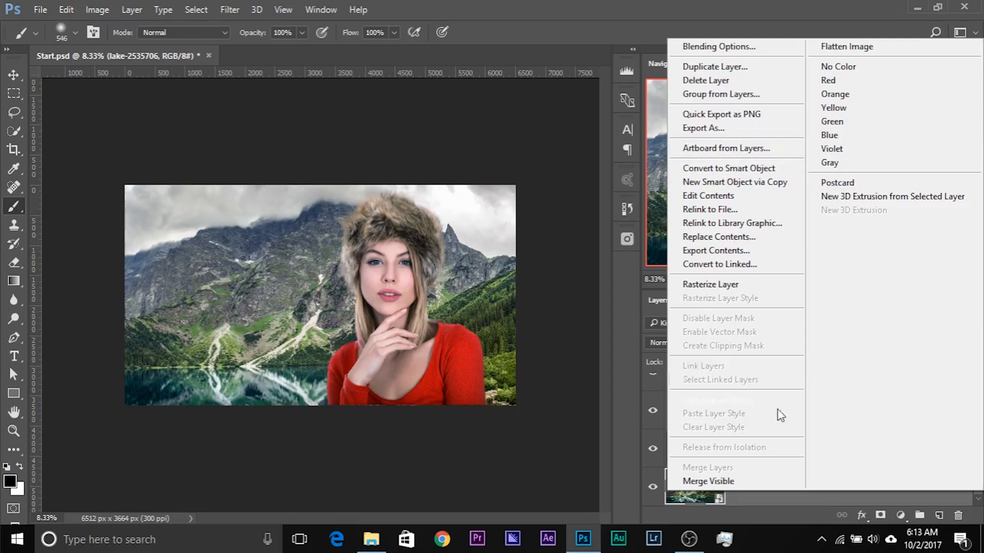
click(742, 496)
Step: Apply a Gaussian Blur with a 30-pixel radius to the lake-2535706 background layer
click(224, 12)
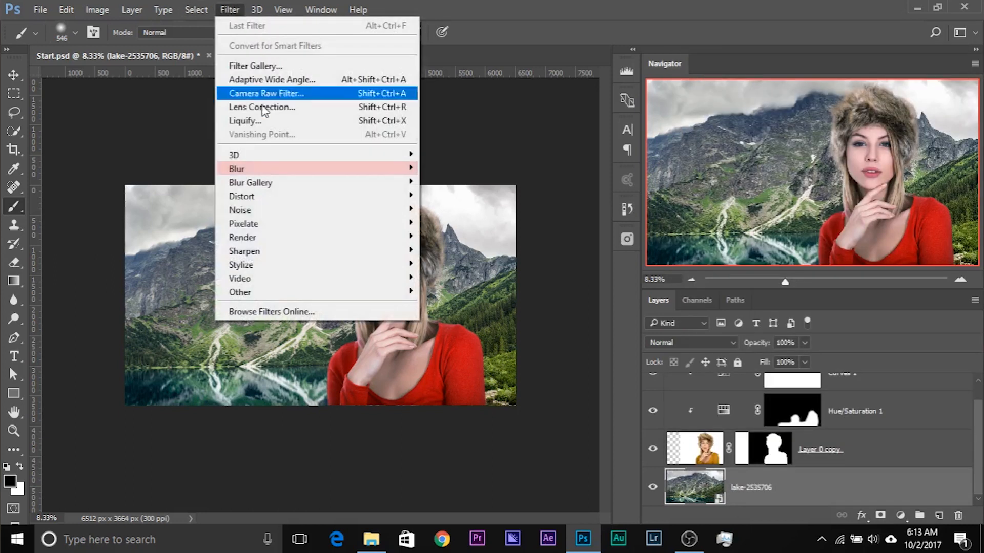
mouse_move(284, 169)
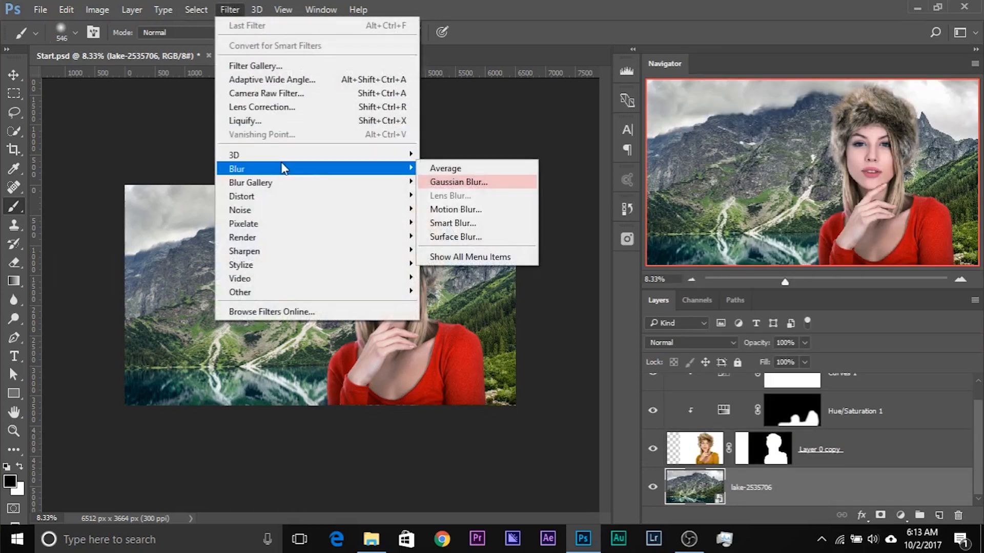
click(438, 183)
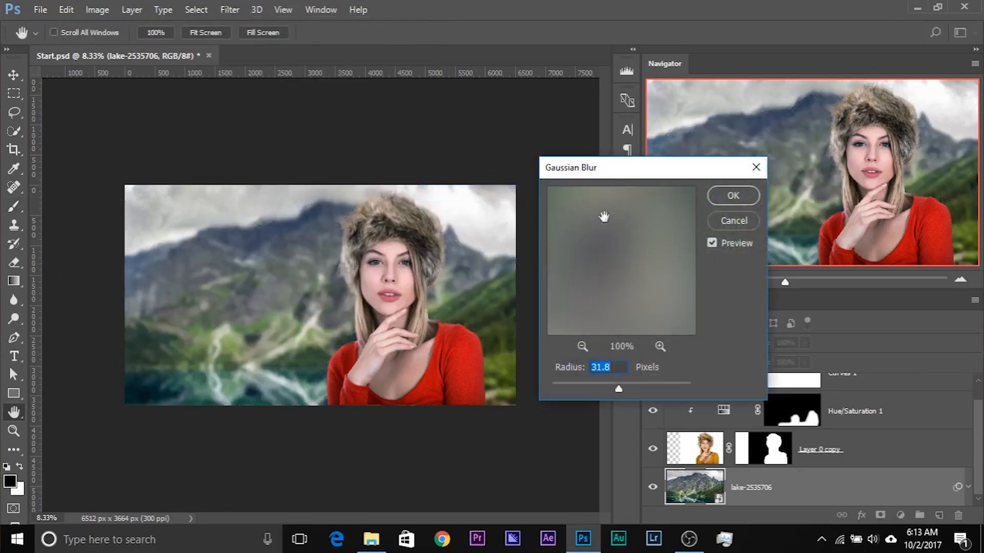
text(30)
click(739, 198)
key(b)
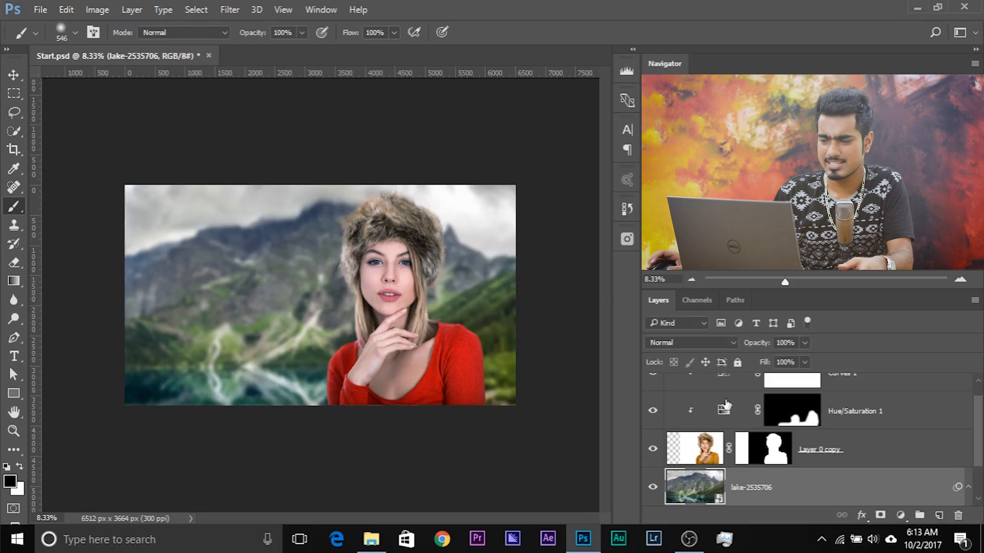
scroll(793, 395, up, 1)
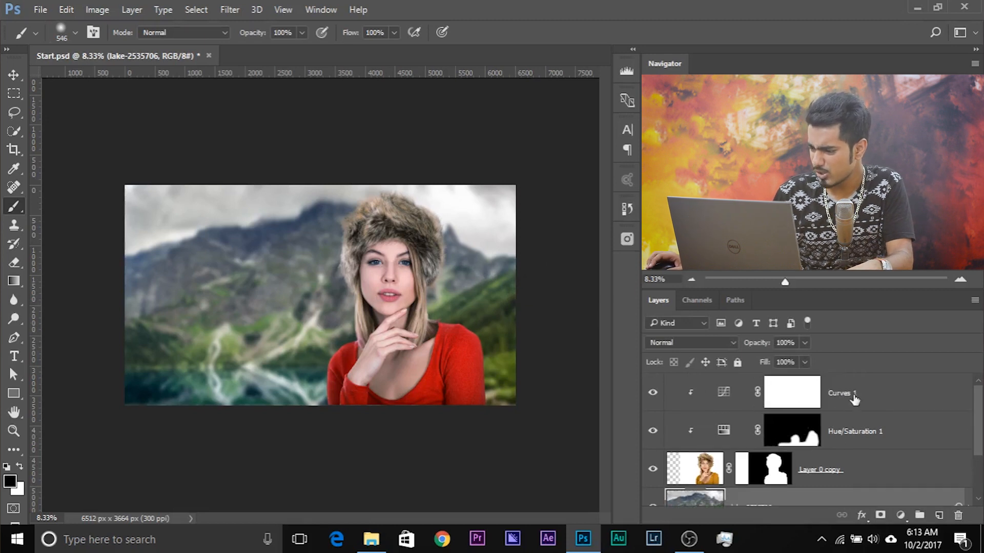
scroll(825, 446, down, 3)
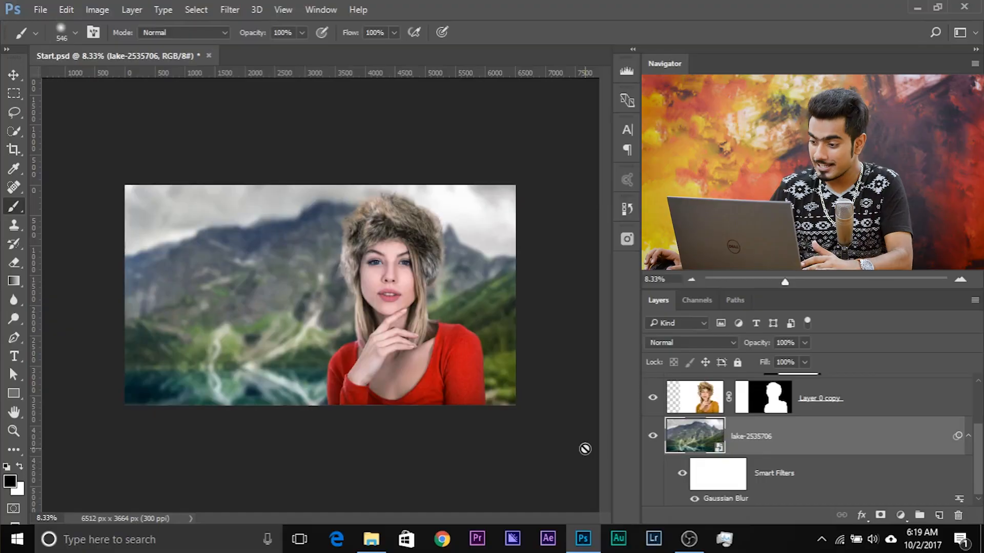
scroll(820, 445, up, 2)
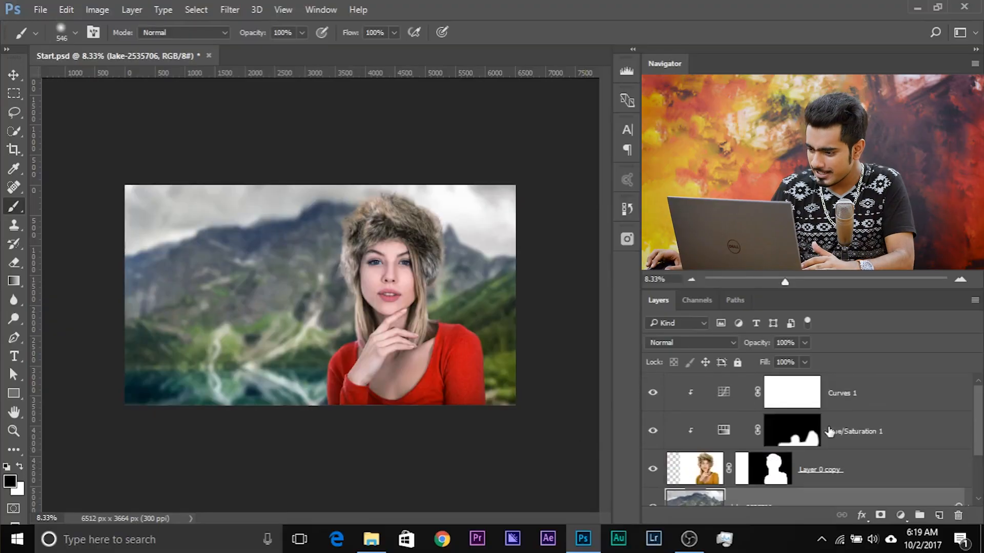
click(851, 465)
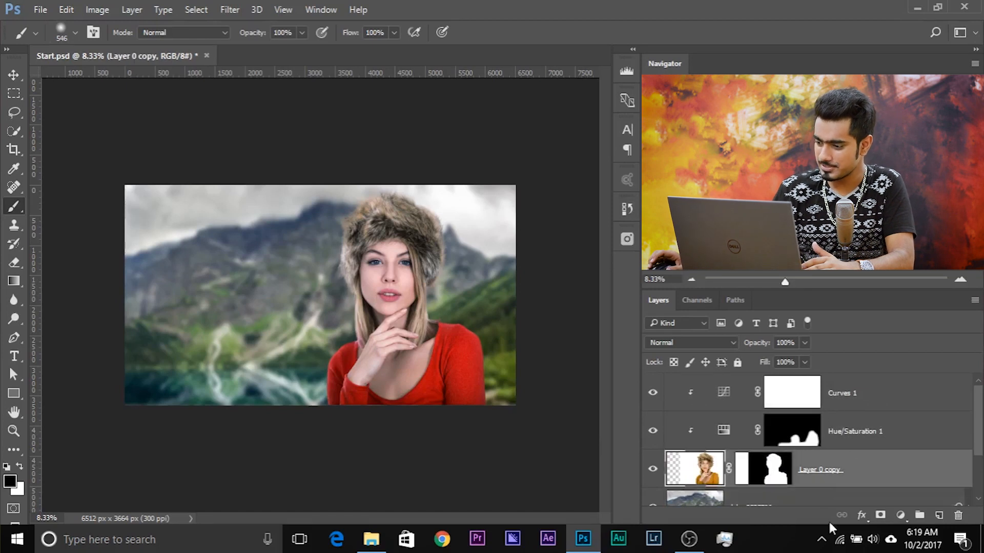
scroll(830, 449, down, 2)
scroll(801, 445, up, 2)
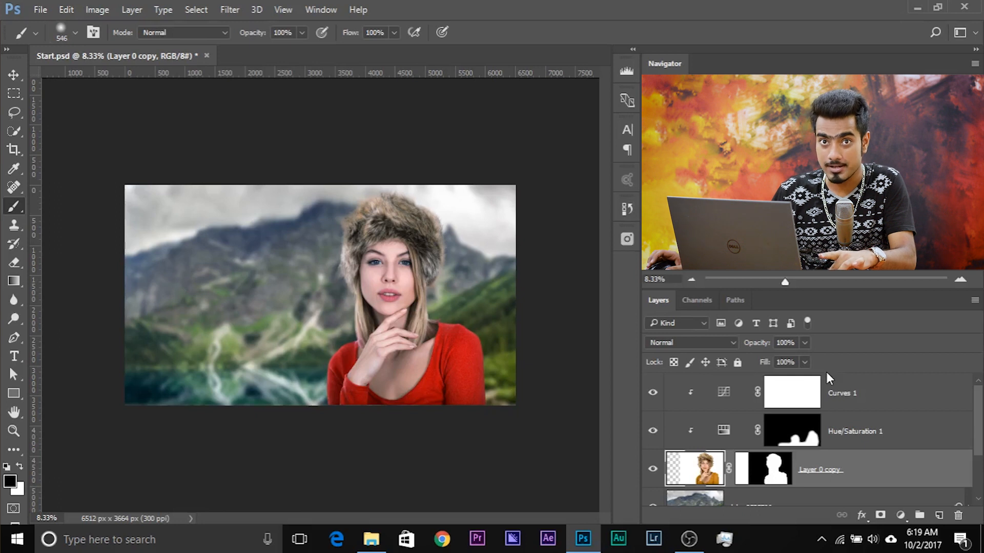
shift+click(894, 431)
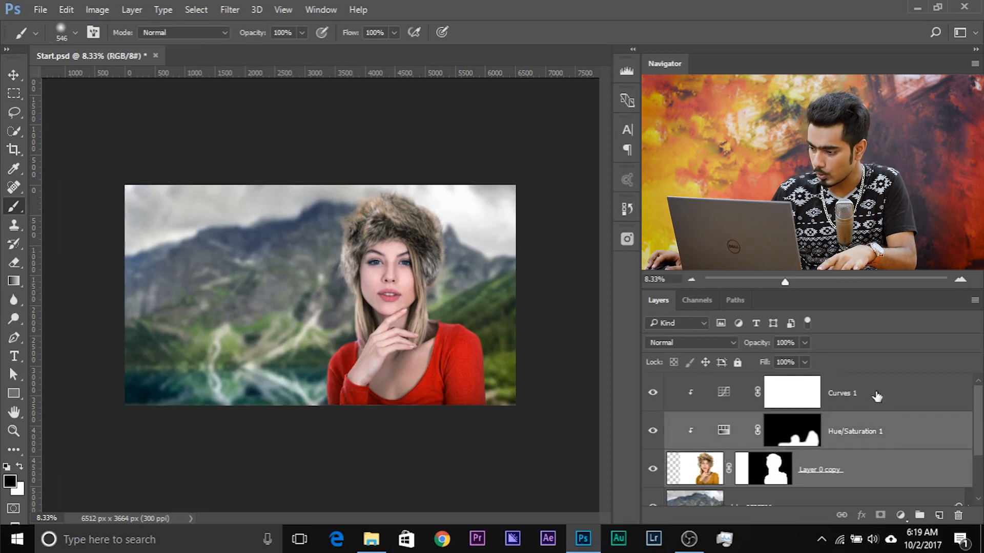
shift+click(880, 400)
scroll(863, 450, down, 1)
scroll(854, 456, up, 2)
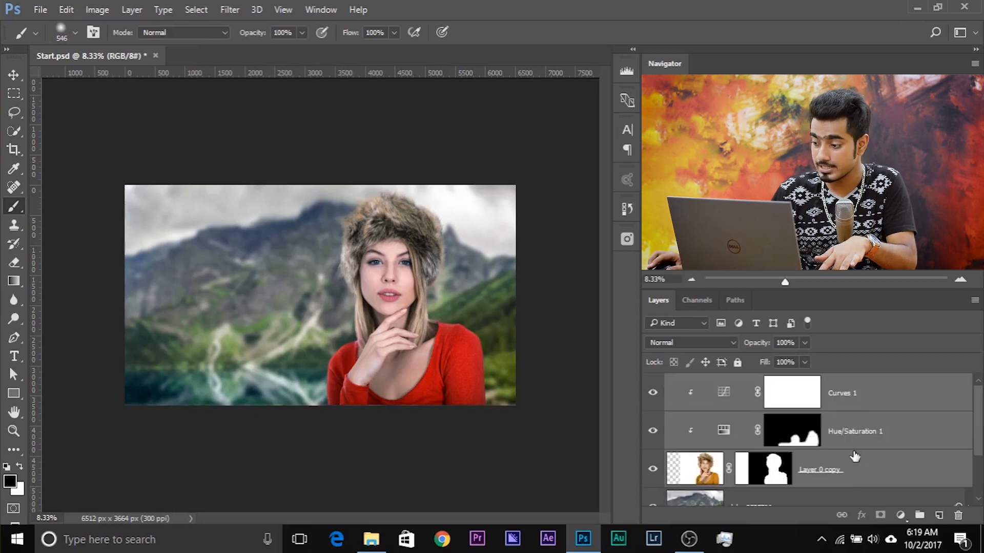
Step: Convert Layer 0 copy together with its Hue/Saturation 1 and Curves 1 adjustments into one smart object
click(843, 483)
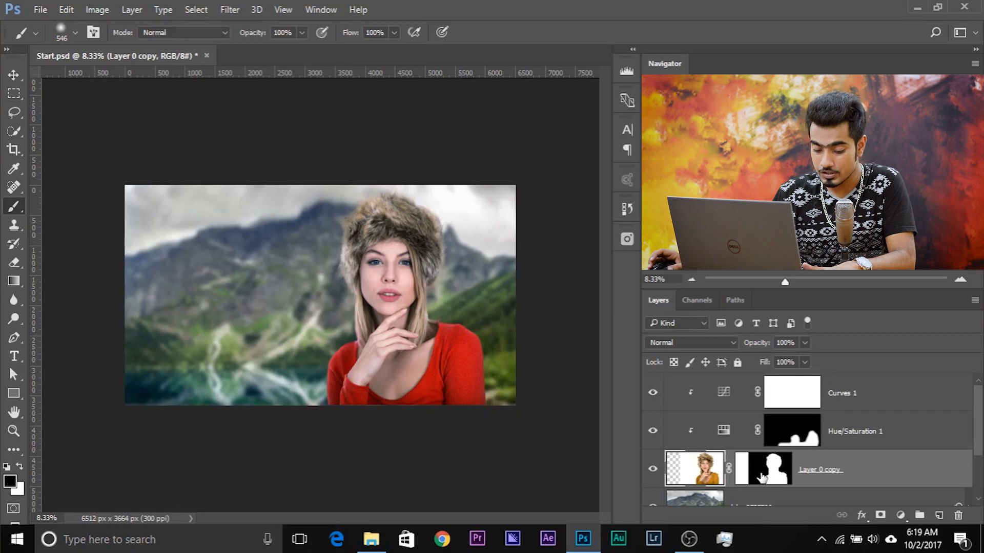
click(840, 395)
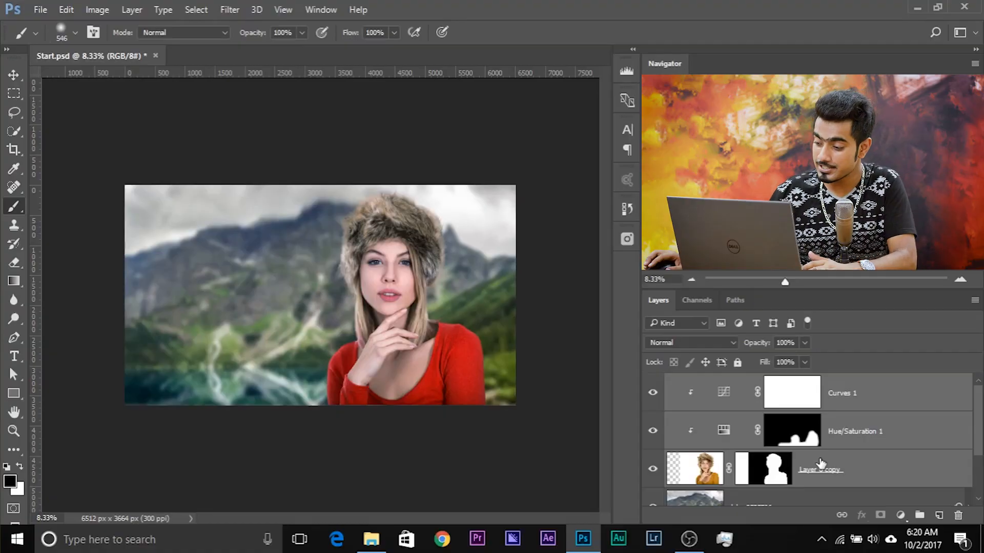
scroll(822, 465, down, 3)
scroll(809, 417, up, 3)
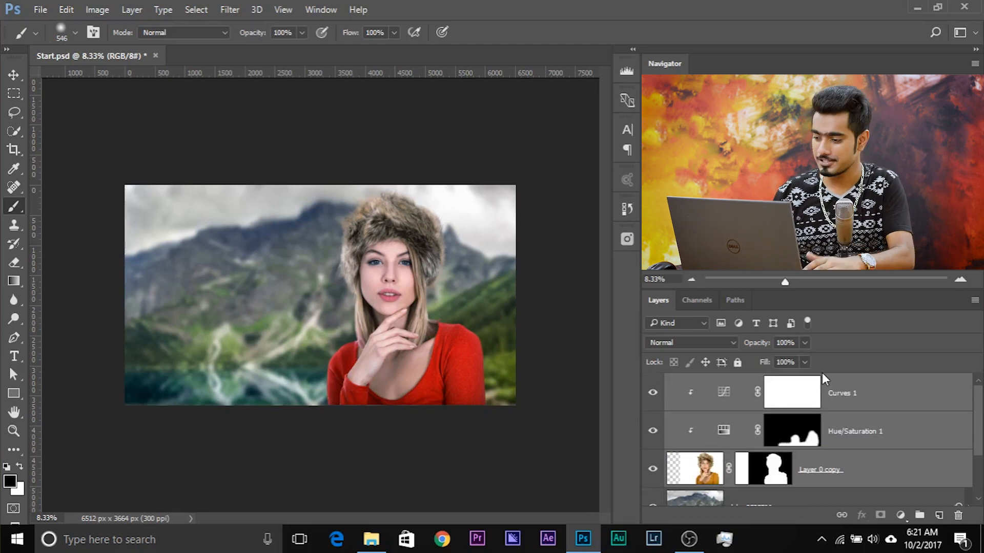
right_click(917, 441)
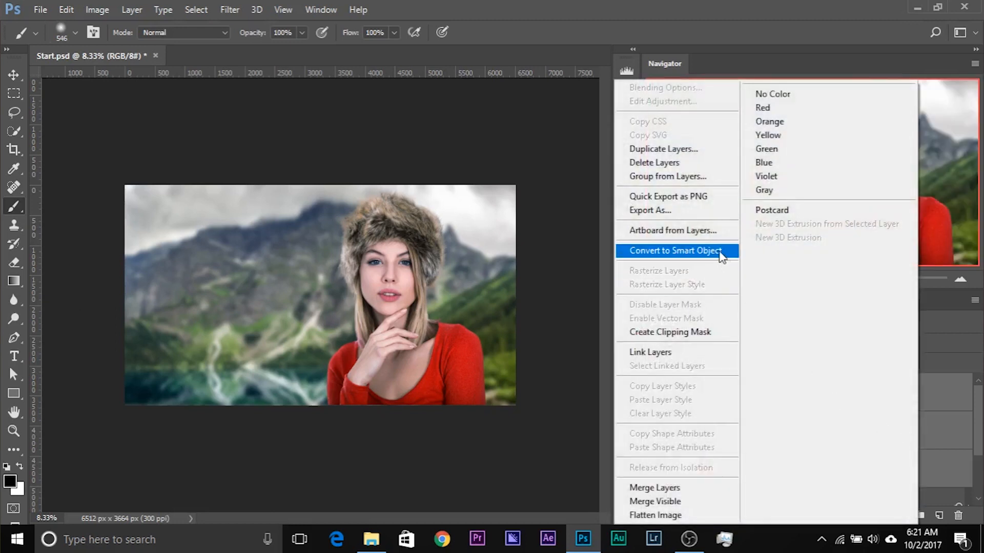
click(675, 251)
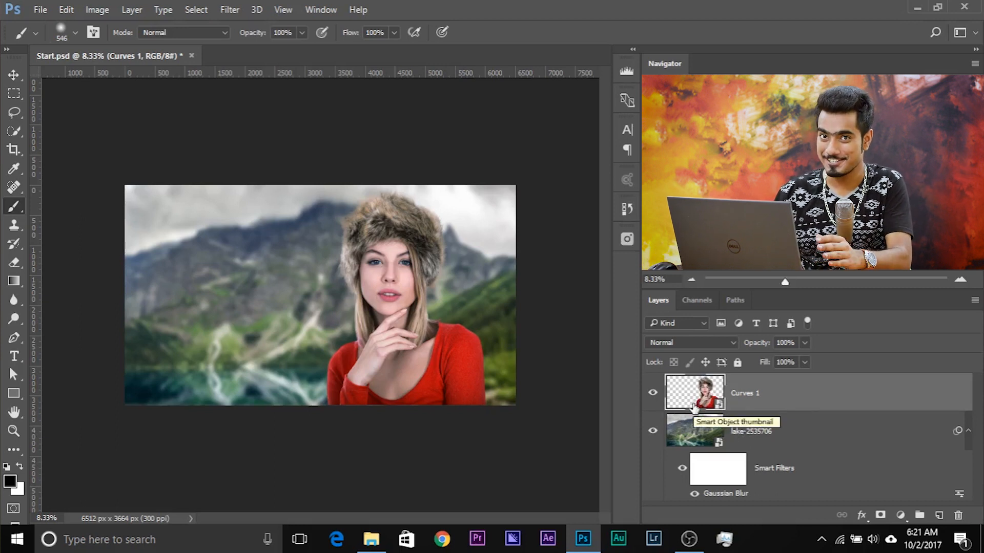
Step: Convert the lake-2535706 layer with its Gaussian Blur smart filter into a new smart object
click(796, 431)
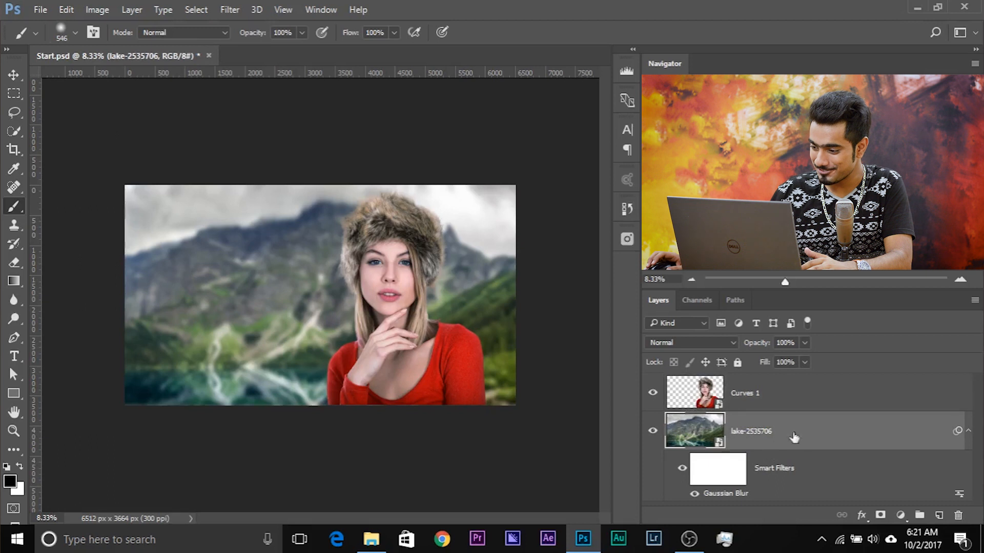
click(833, 471)
click(787, 437)
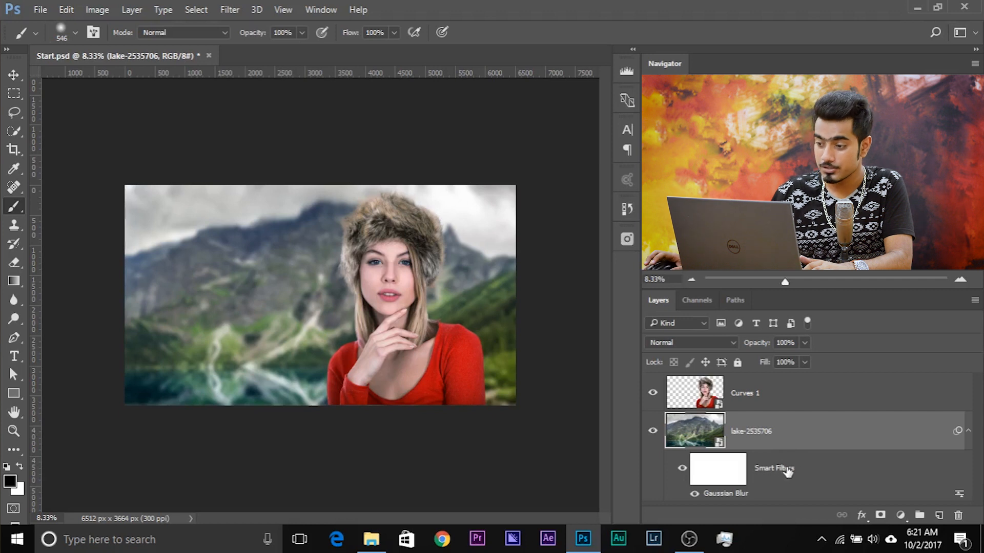
right_click(798, 433)
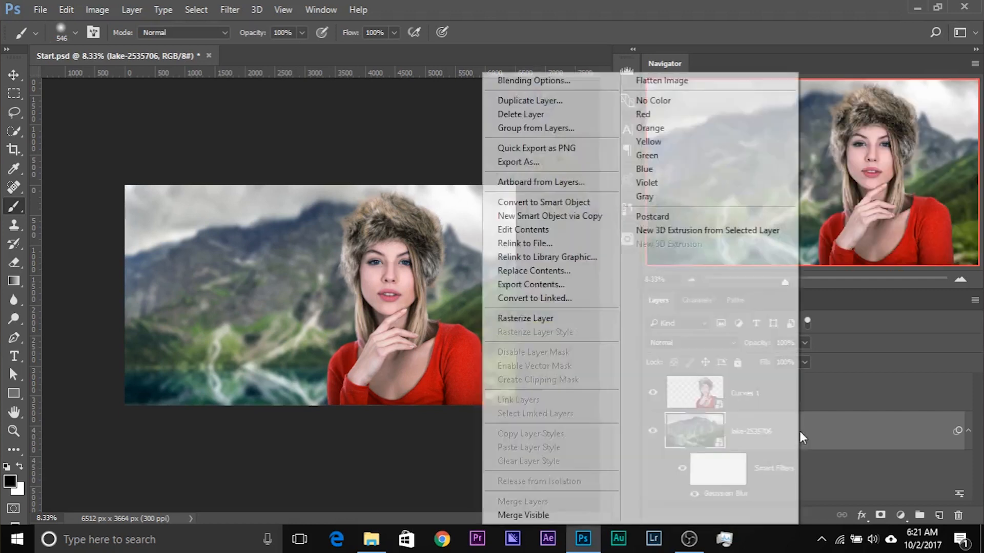
click(570, 202)
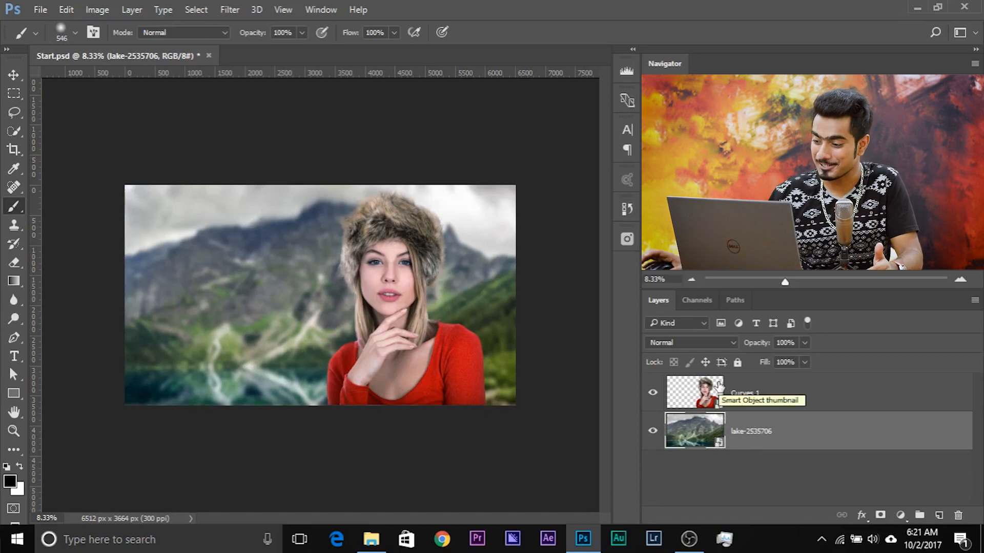
Step: Open the contents of the woman's Curves 1 smart object and set the Hue of its Hue/Saturation 1 adjustment to +64
click(767, 395)
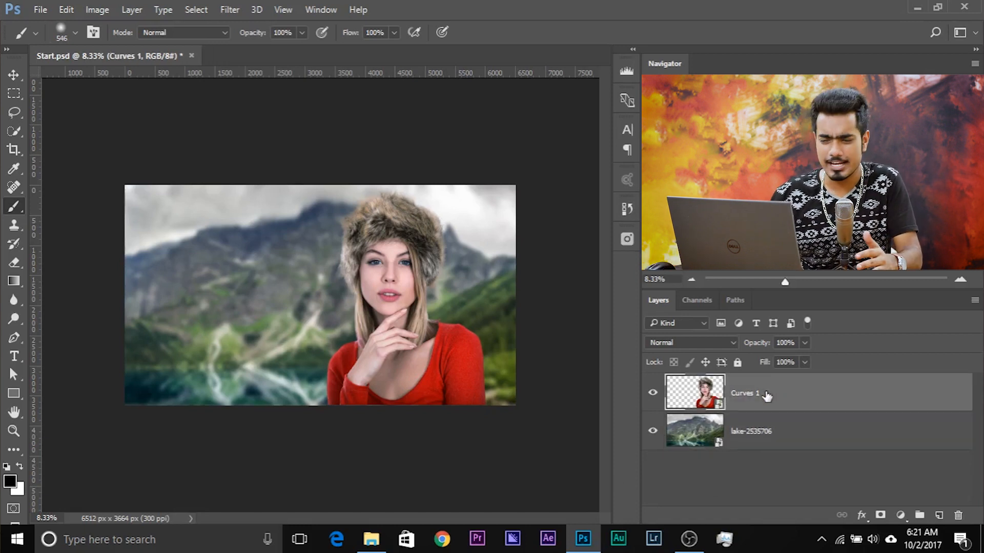
double_click(699, 393)
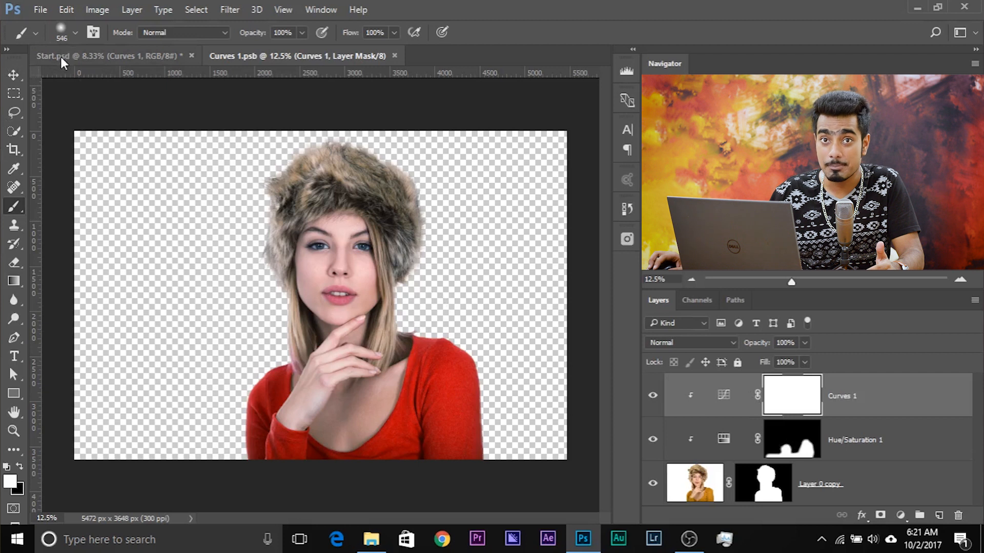
click(83, 57)
click(254, 55)
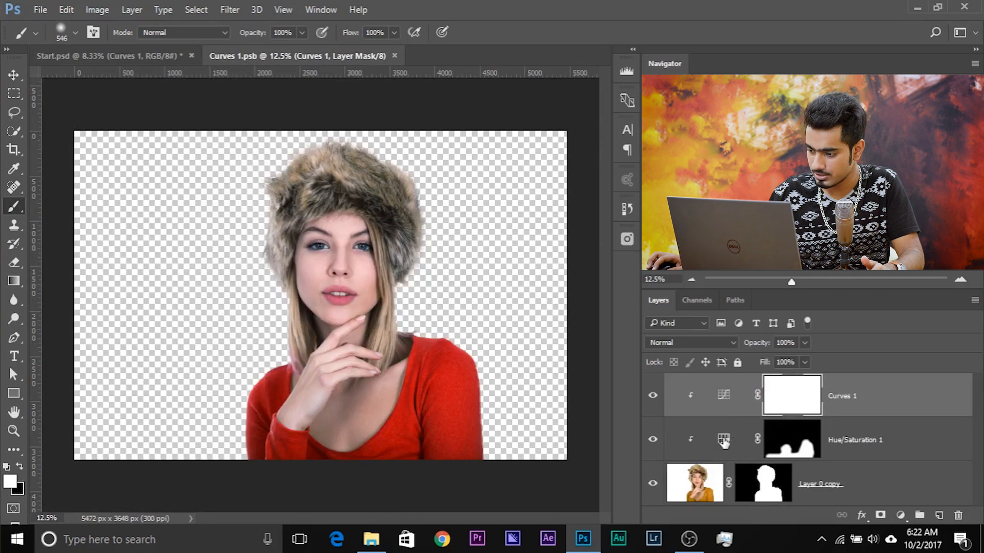
double_click(809, 426)
drag(125, 130, 530, 205)
drag(660, 306, 736, 302)
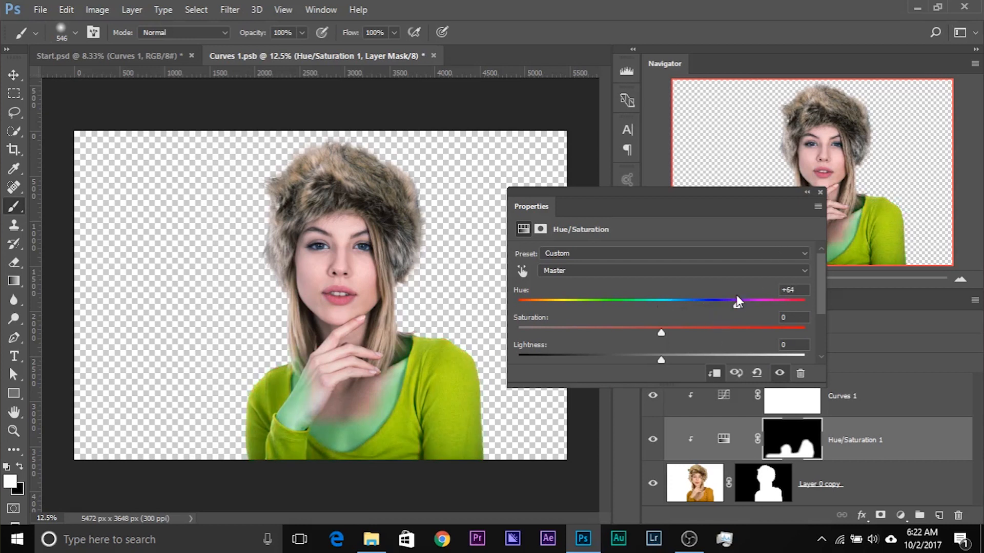
click(820, 191)
Step: Save the edited smart object contents and check the sweater's colour in the Start.psd composite
click(40, 9)
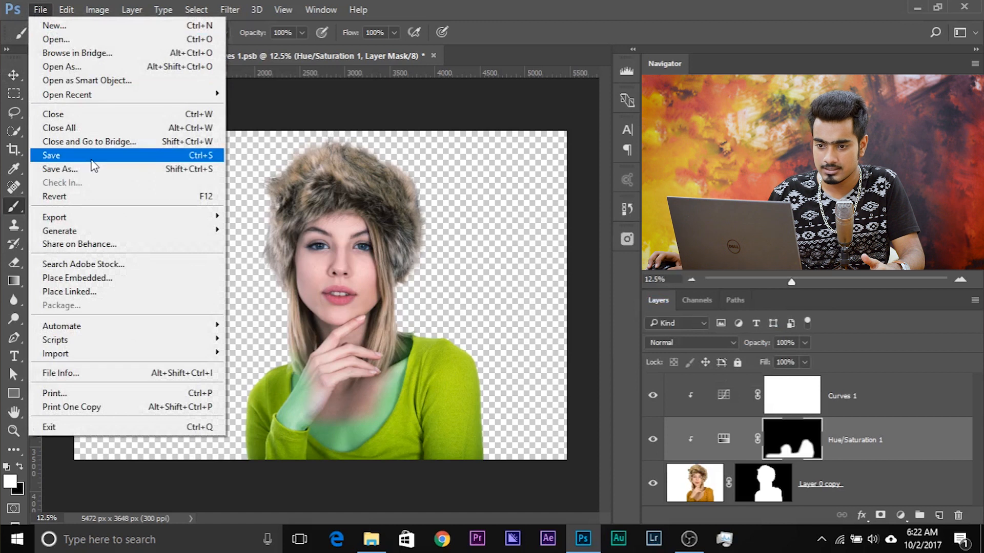
click(91, 160)
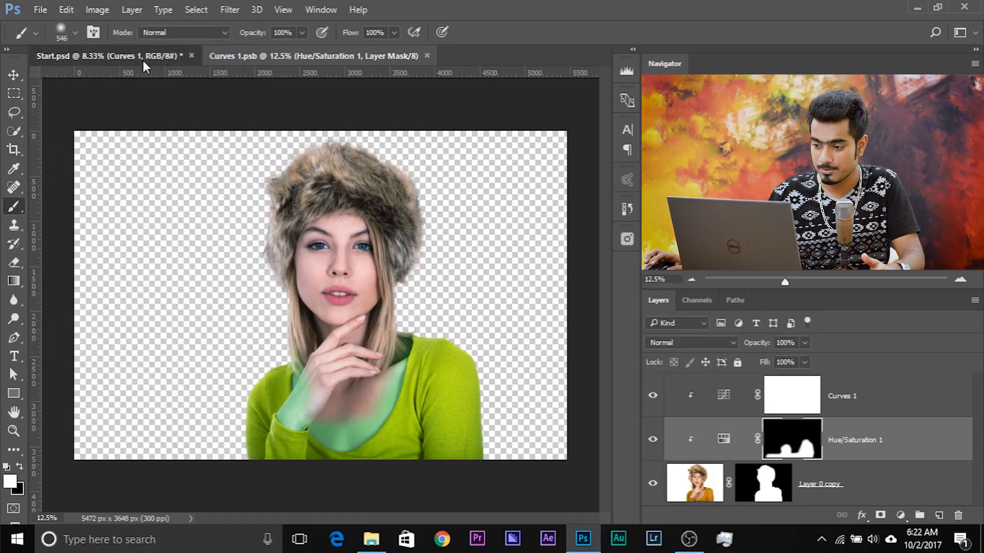
click(144, 62)
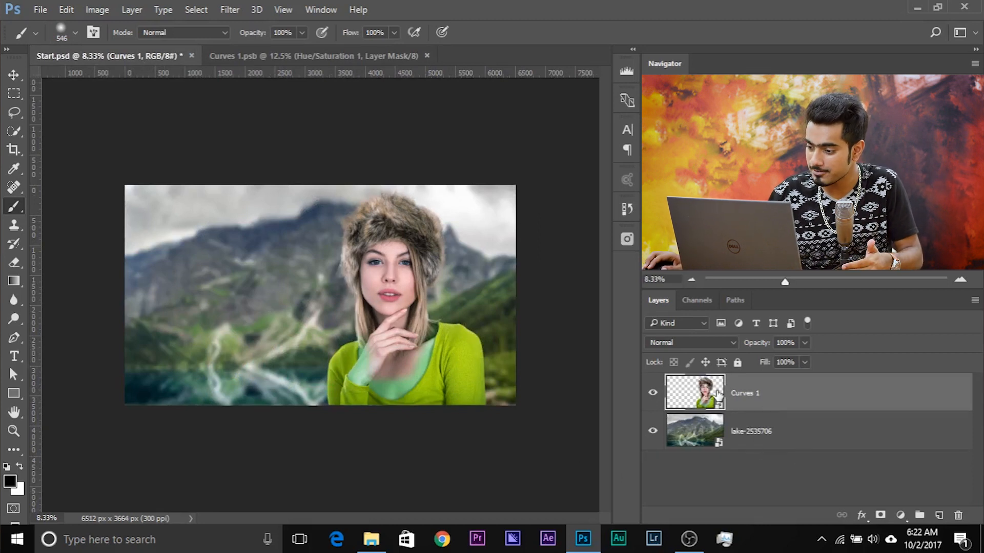
Step: Undo the hue change inside the Curves 1 smart object, save its contents, and close the file
click(287, 57)
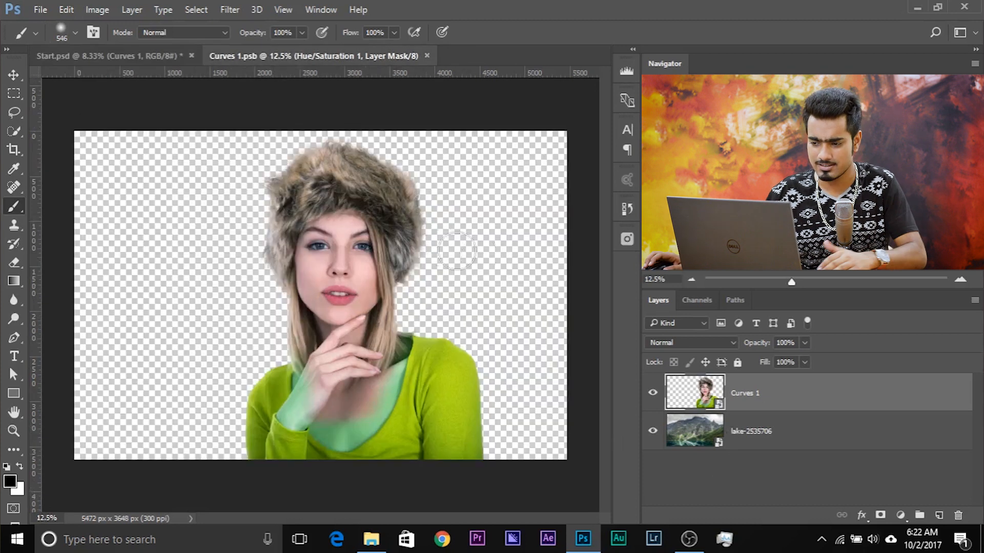
click(40, 10)
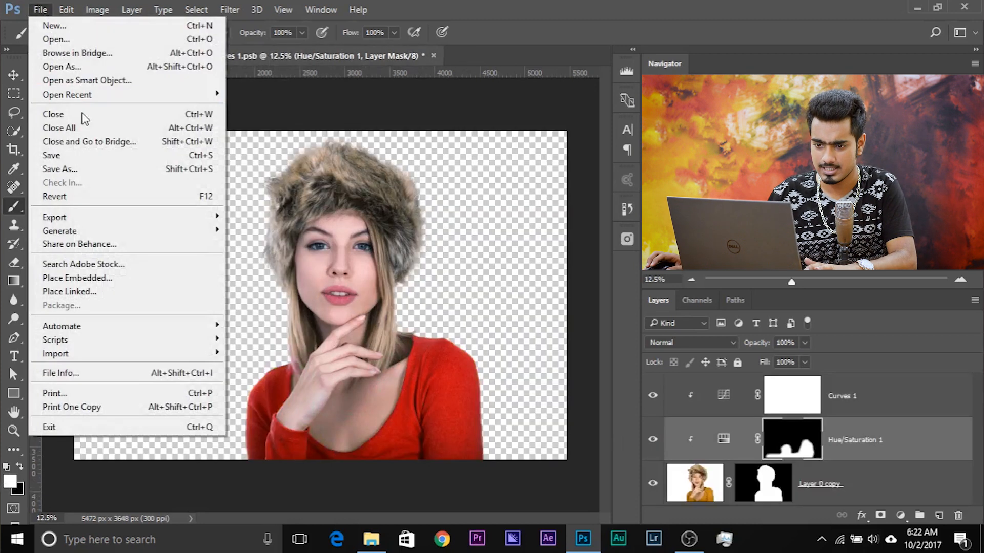
click(76, 155)
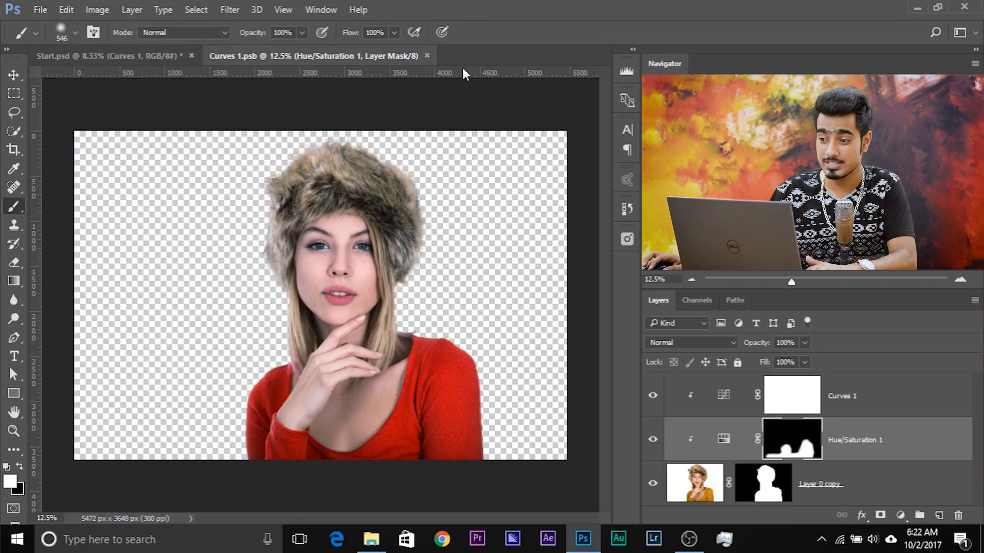
click(429, 55)
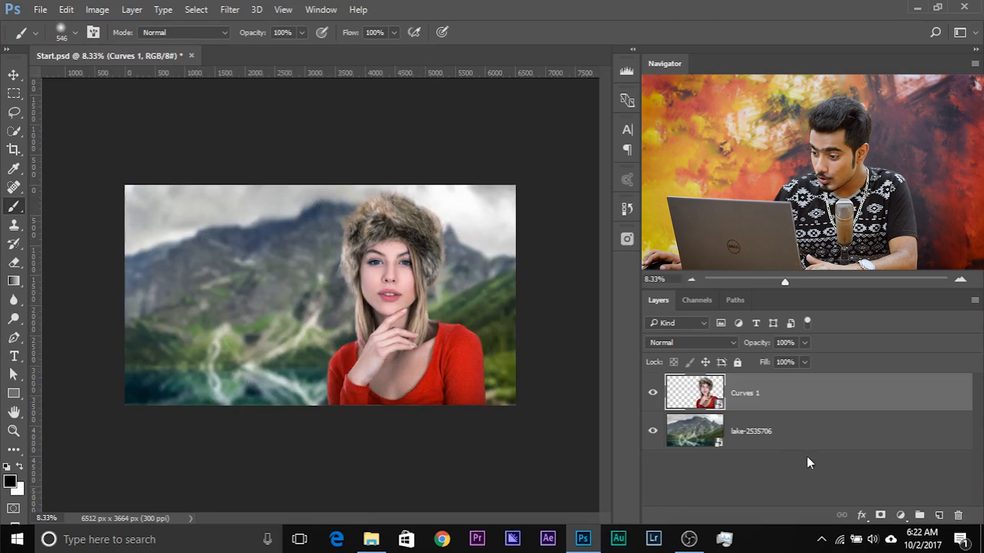
Step: Rename the woman's Curves 1 layer to Subject and the lake-2535706 layer to BackG
double_click(749, 394)
text(Subject)
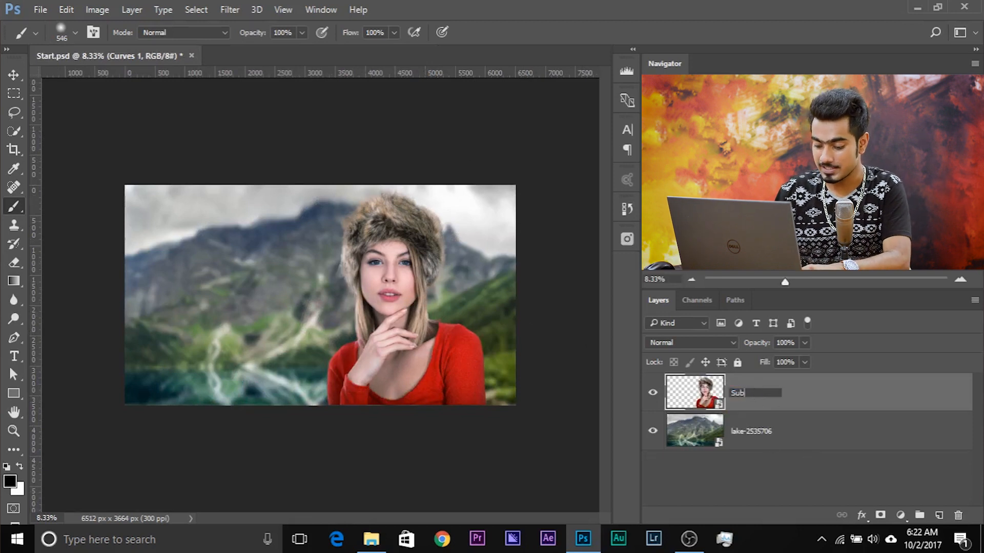
key(Return)
double_click(763, 425)
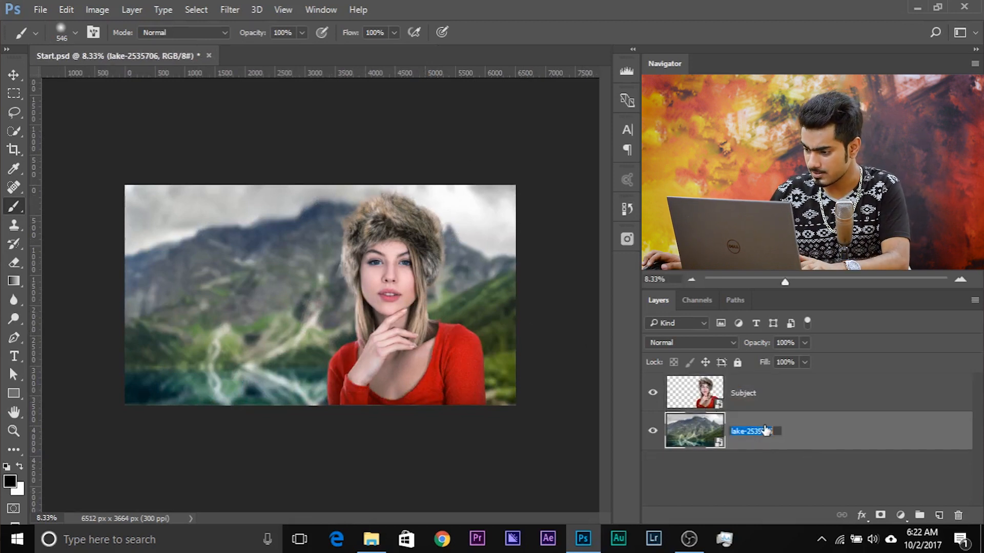
text(Back)
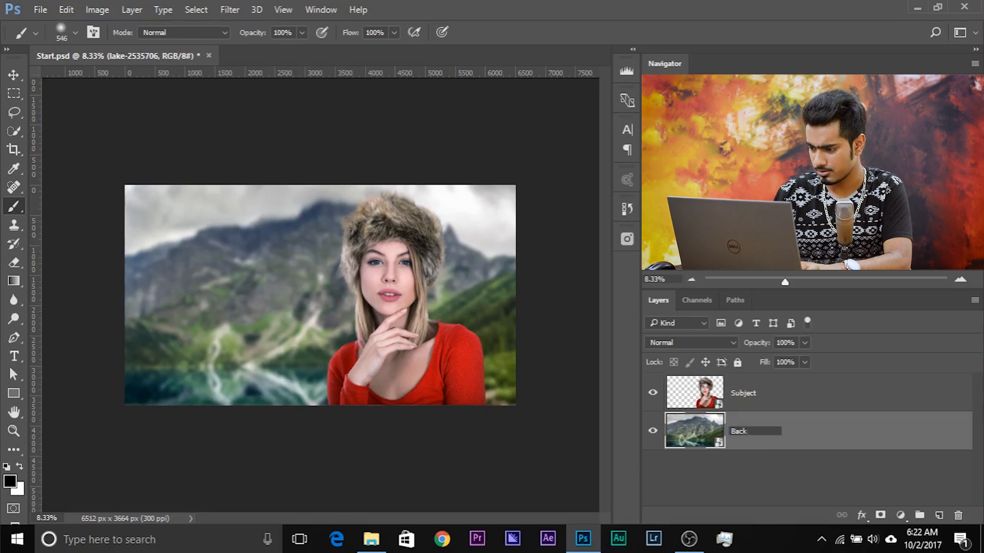
text(G)
key(Return)
Step: Add a Curves adjustment layer above Subject and arrange its enlarged settings so the full graph and the woman are both visible
click(766, 392)
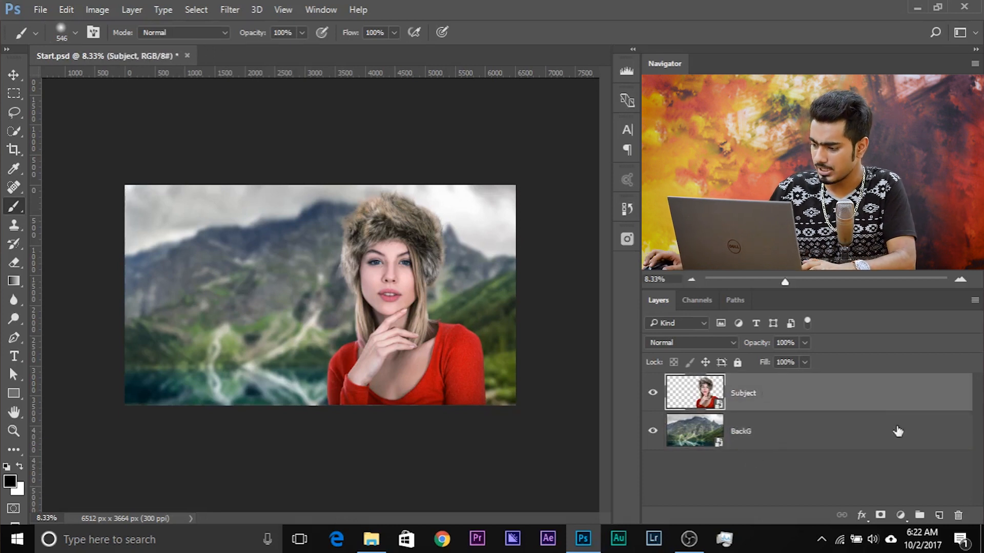
click(900, 515)
click(883, 283)
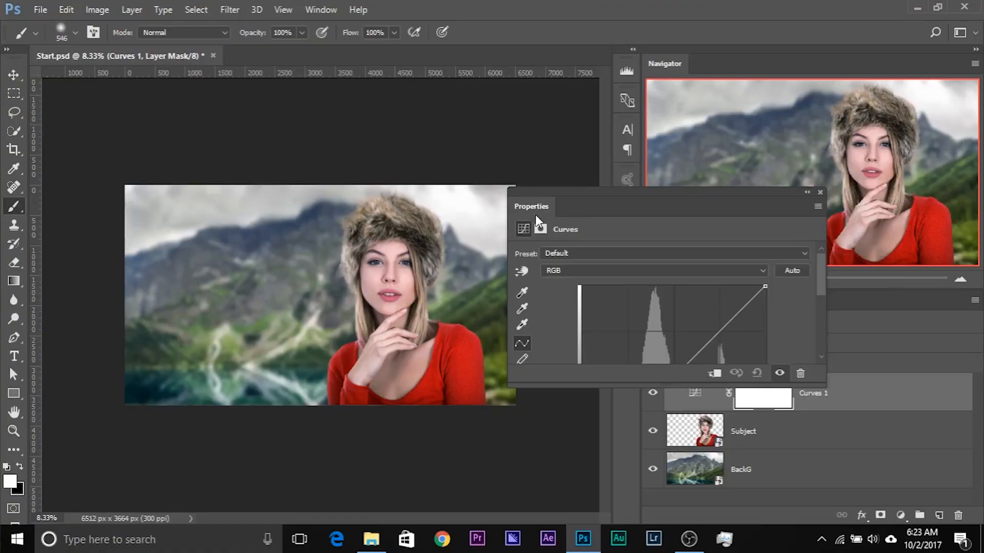
drag(536, 215, 86, 137)
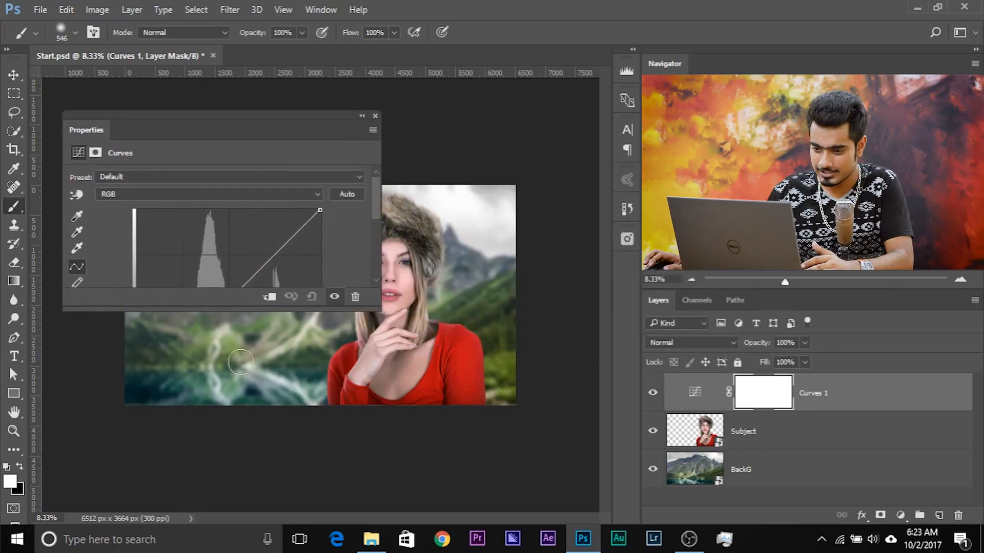
drag(222, 311, 225, 440)
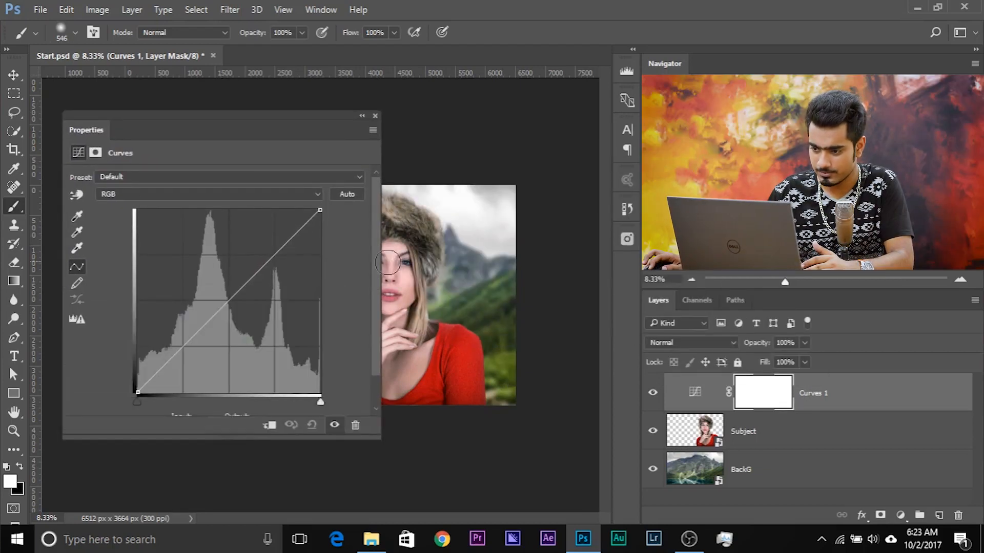
drag(378, 264, 351, 263)
drag(131, 118, 81, 125)
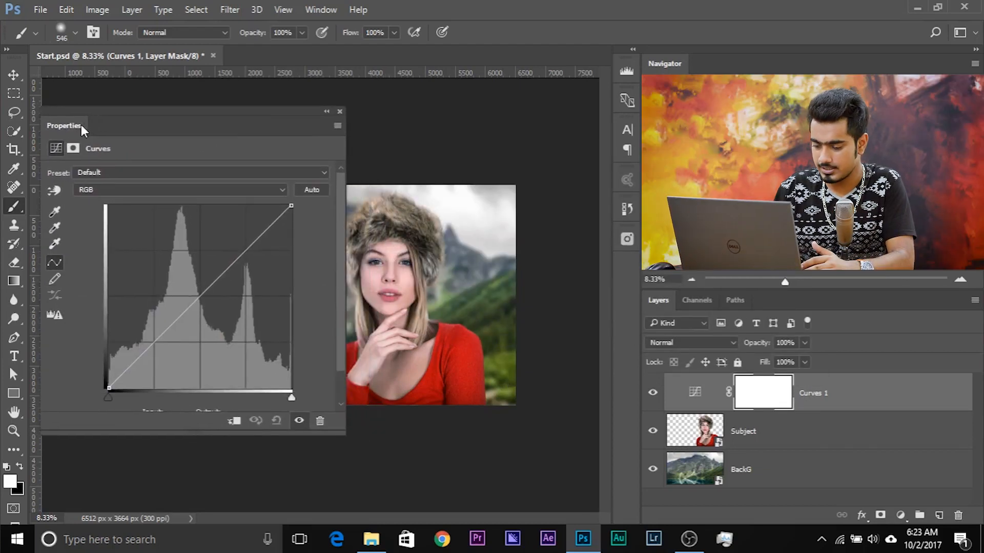
key(ctrl+plus)
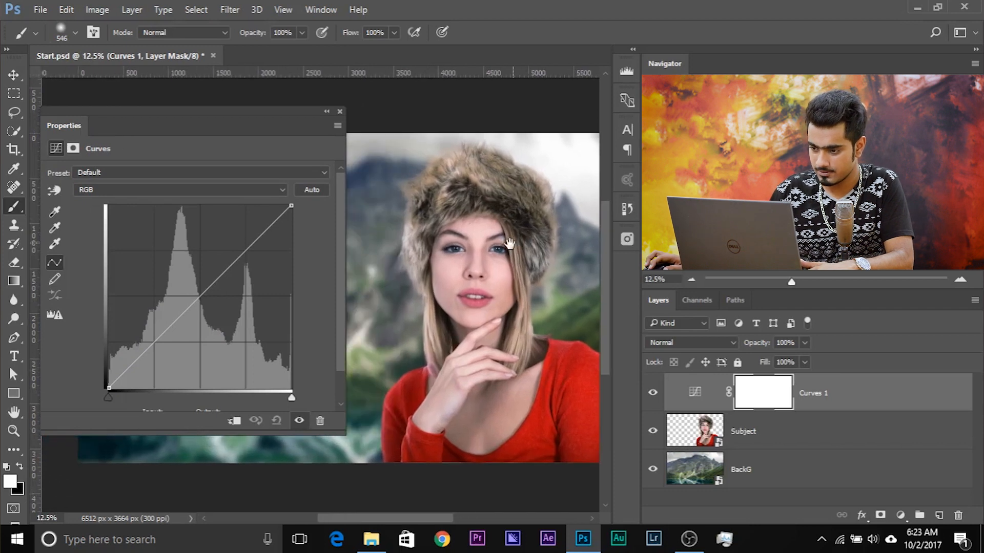
Step: Shape the RGB curve into an S with raised highlights, lowered shadows and a lifted black point for a faded, contrasty look
click(238, 253)
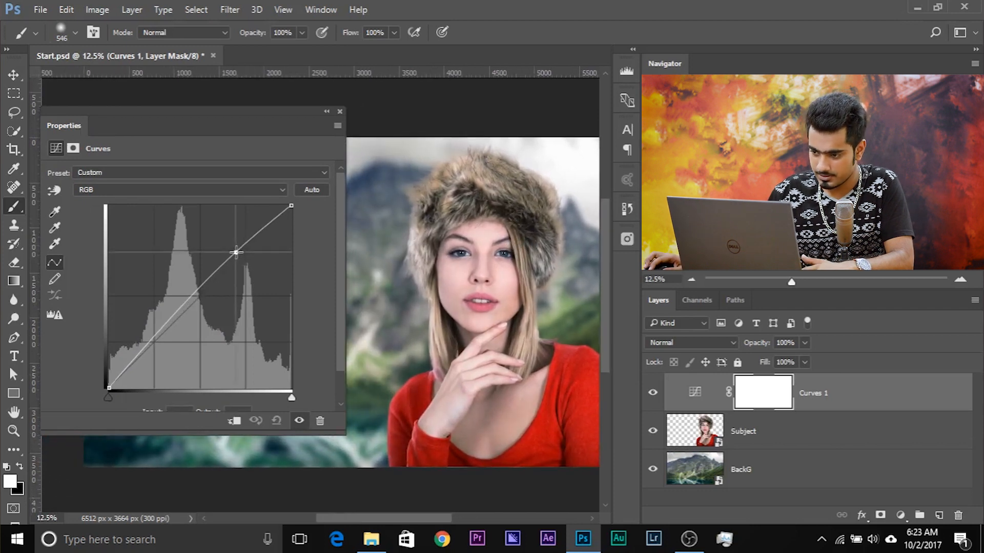
drag(239, 253, 237, 251)
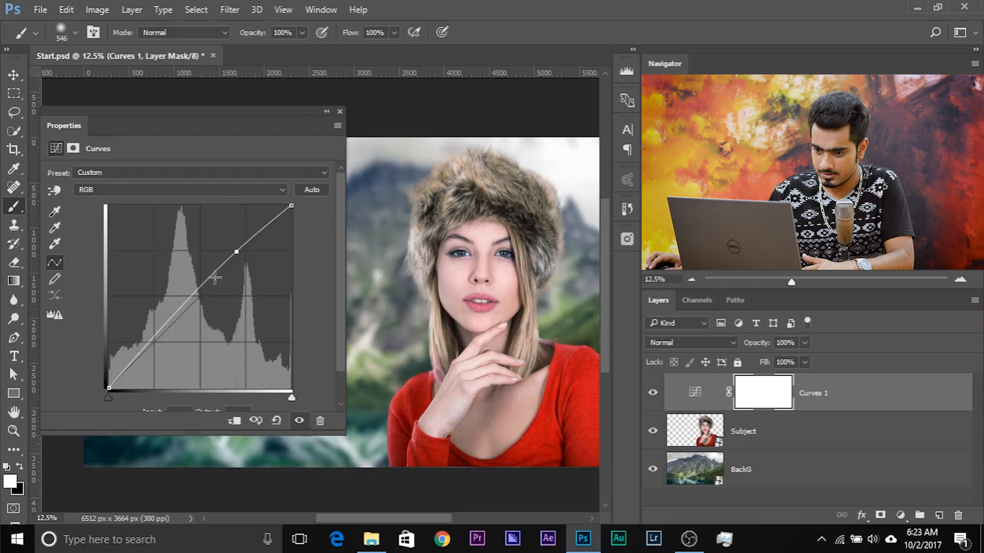
drag(159, 322, 183, 328)
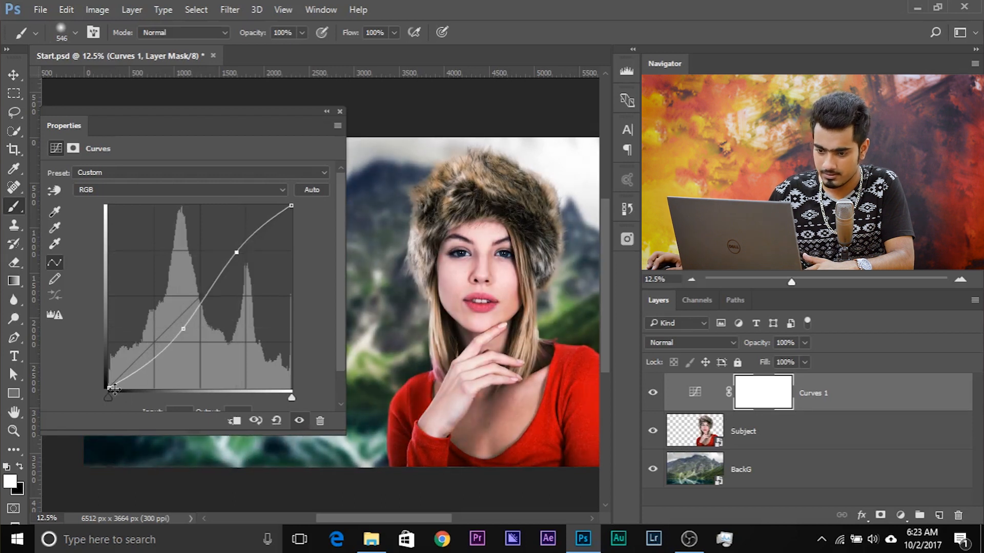
drag(108, 388, 105, 362)
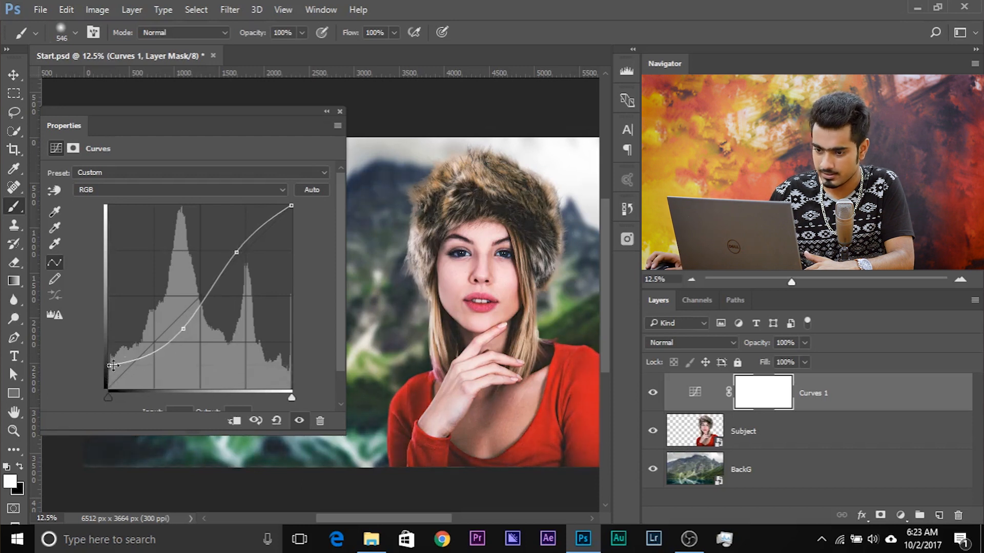
drag(183, 328, 181, 331)
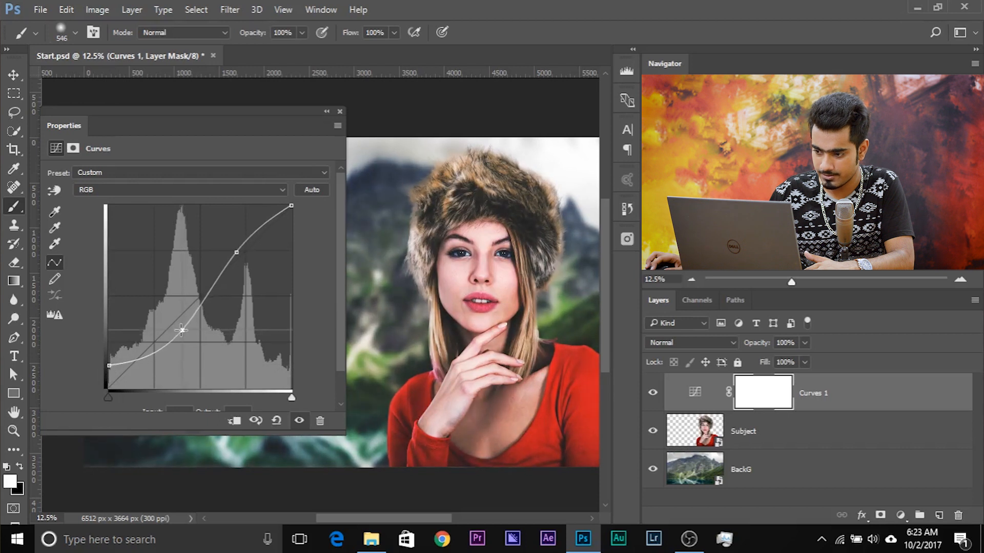
drag(235, 256, 236, 255)
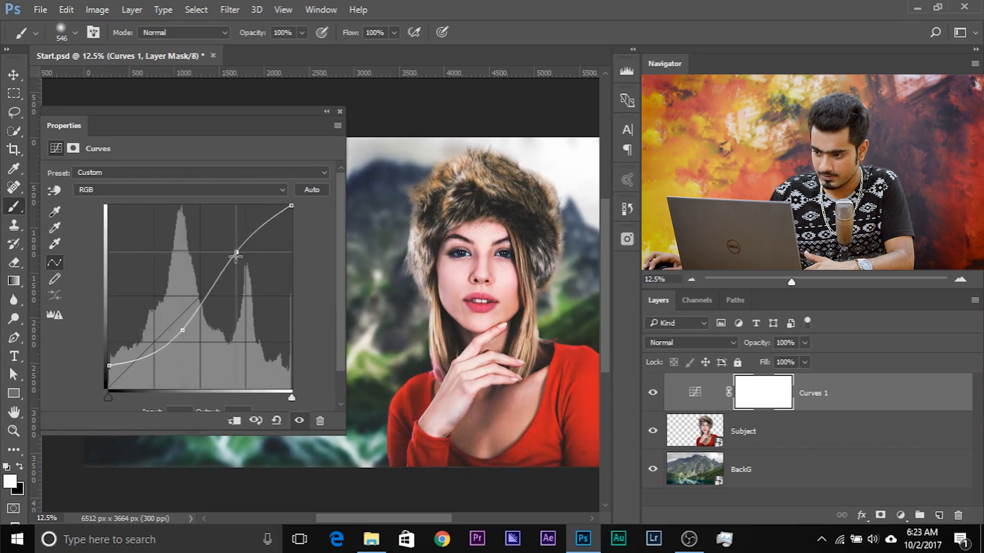
Step: Close the Curves settings and toggle the Curves 1 layer's visibility to compare the image before and after
click(340, 111)
click(652, 393)
click(652, 394)
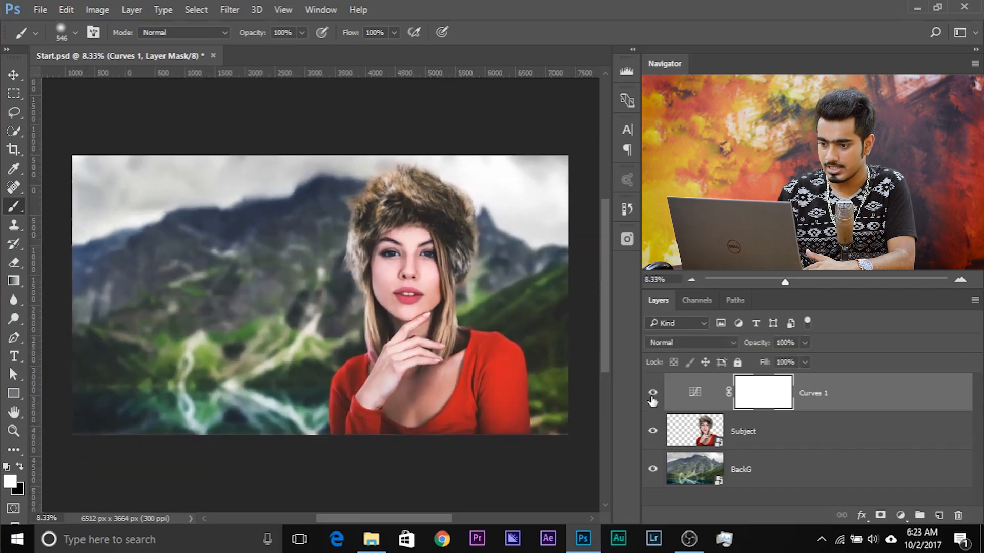
Step: Change the colour of the workspace area surrounding the canvas to black
key(ctrl+minus)
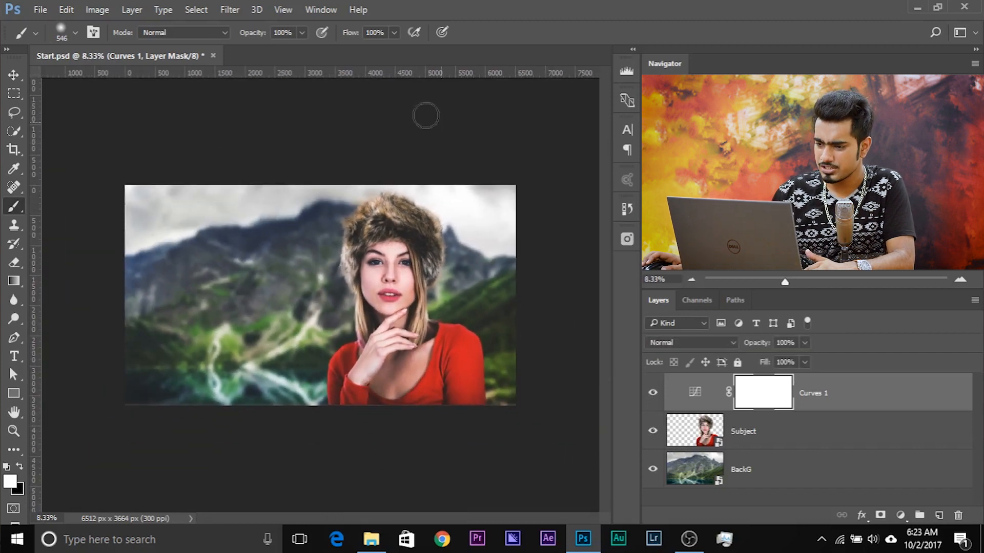
right_click(545, 116)
click(559, 138)
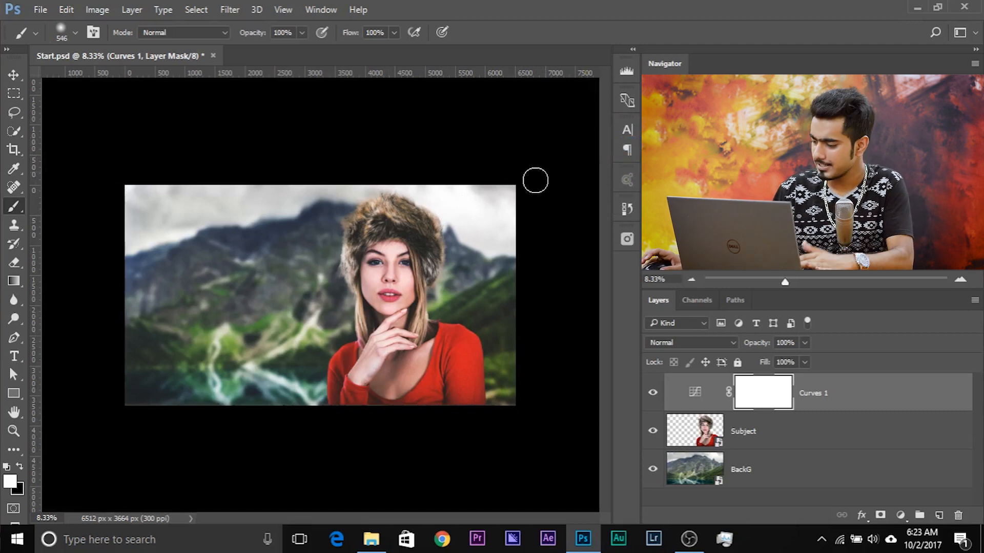
Step: Add the text POLAND in white 72 px Raleway Bold on the mountains beside the woman
click(14, 356)
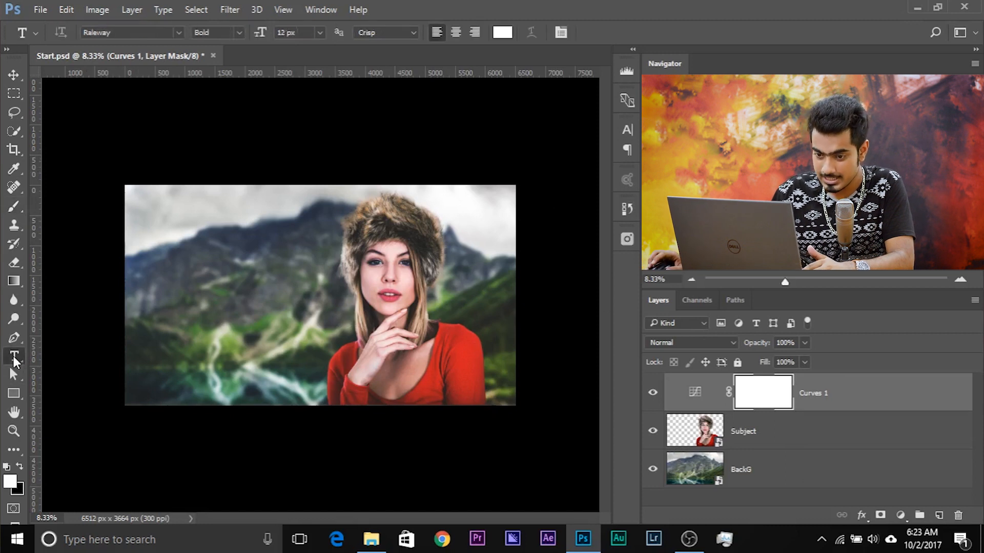
click(180, 301)
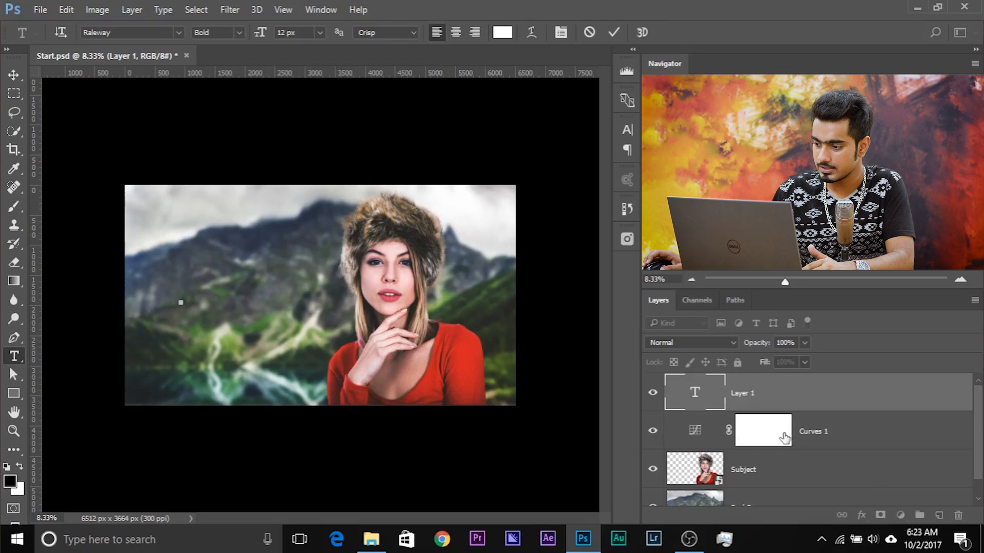
click(319, 33)
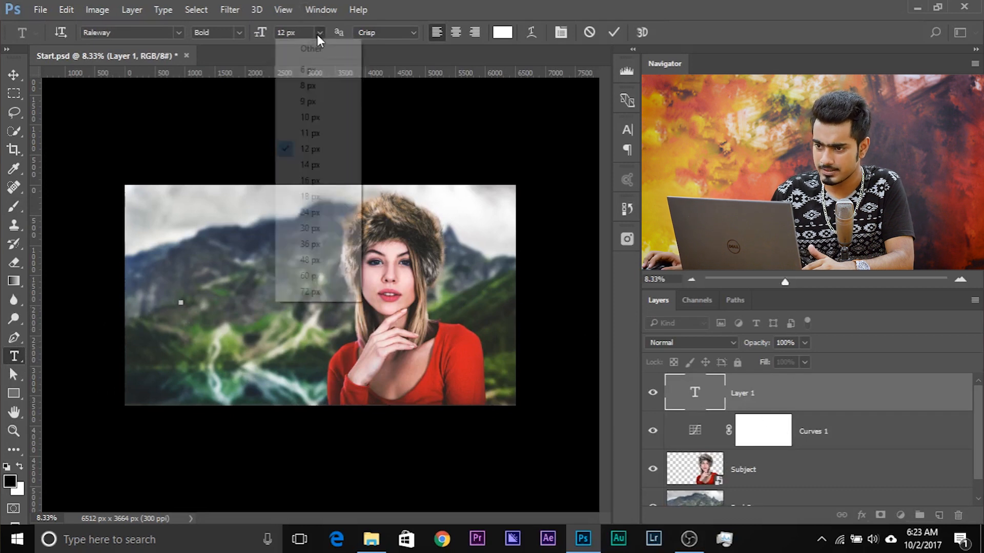
click(309, 294)
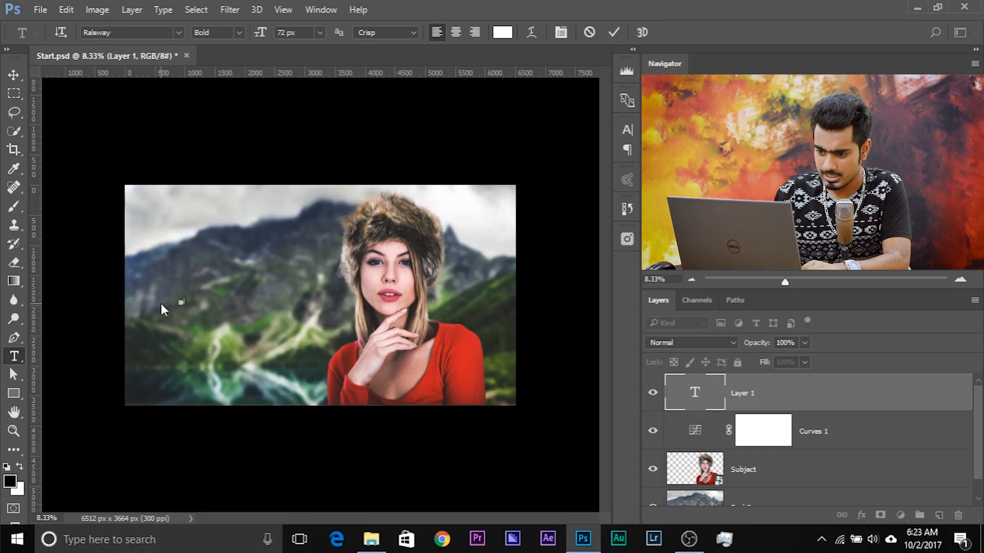
text(AND)
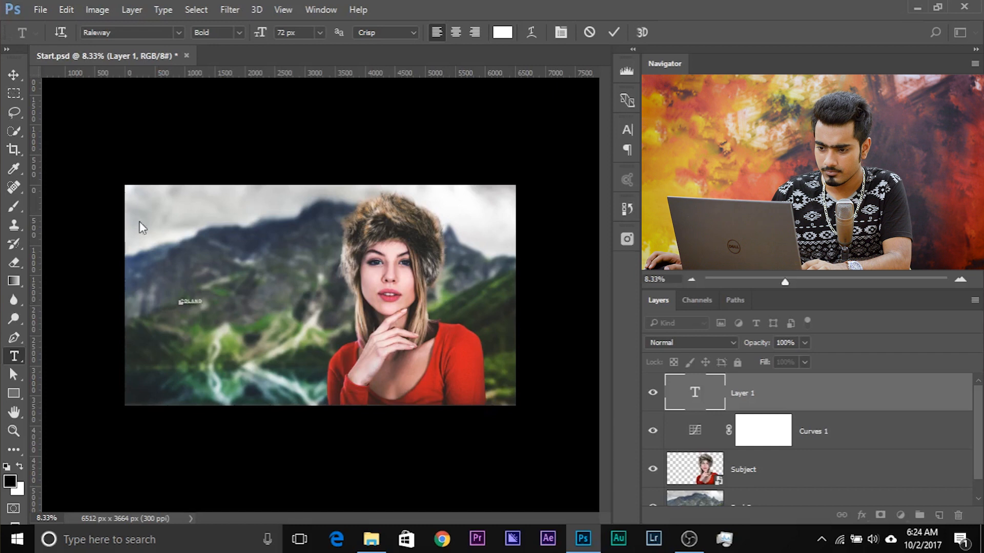
click(10, 78)
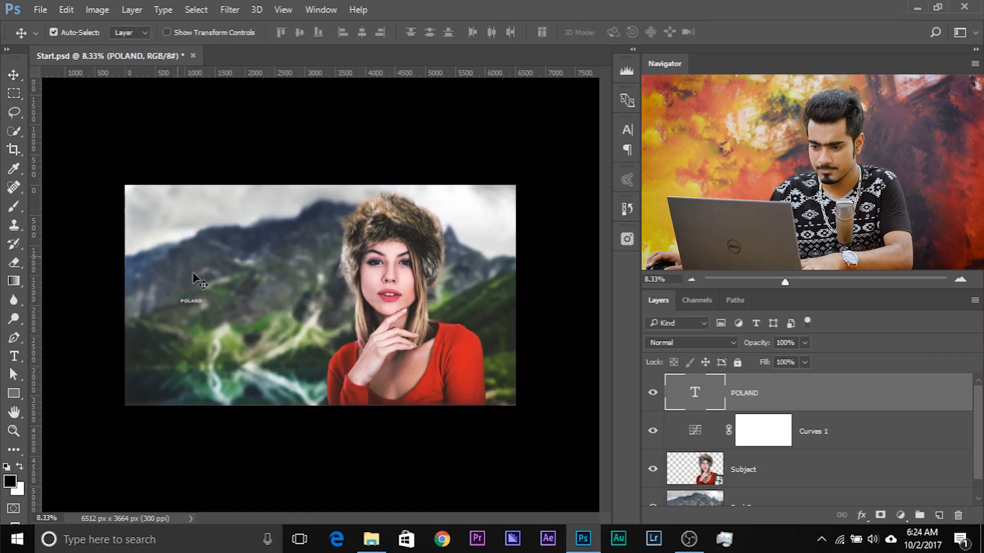
Step: Scale the POLAND text up to about 805% and position it over the mountains beside the woman's face
key(ctrl+t)
drag(207, 311, 314, 307)
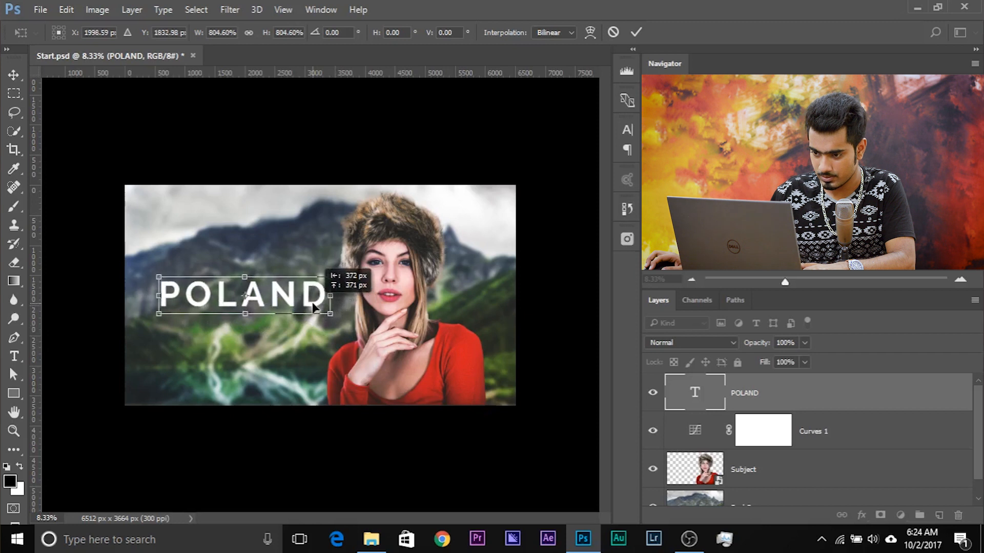
key(Return)
key(ctrl+plus)
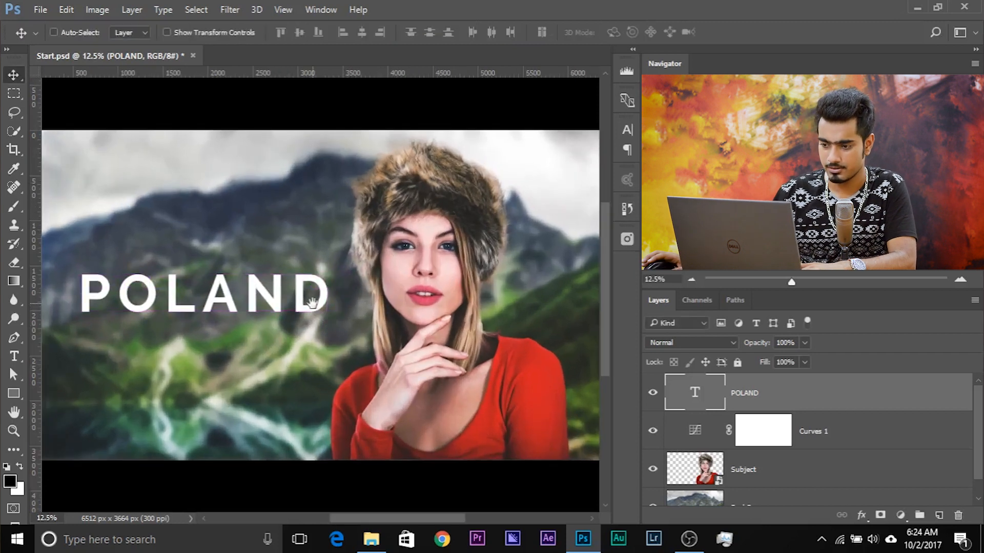
drag(268, 207, 331, 236)
drag(296, 310, 294, 301)
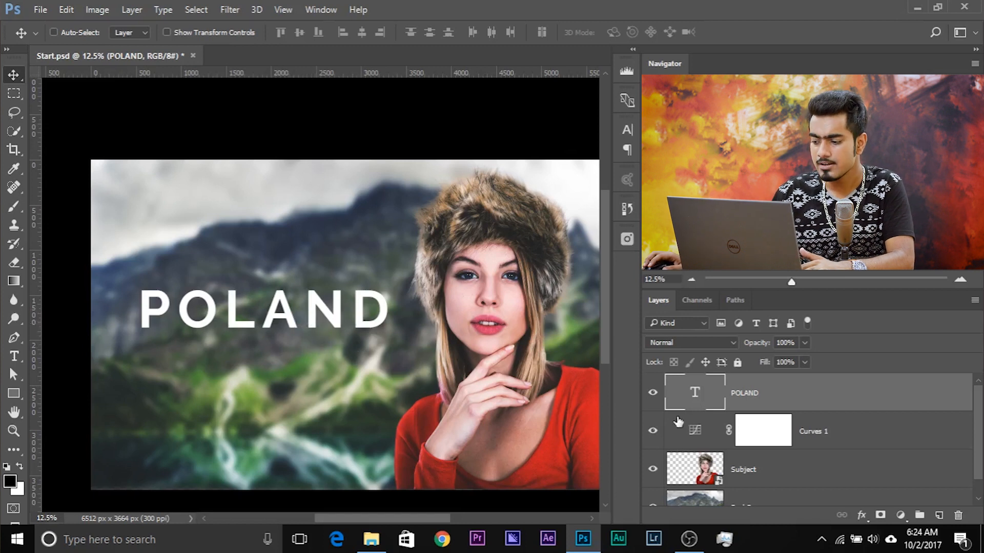
Step: Try tighter and looser kerning between individual letters of POLAND, and return to the original letter spacing
double_click(696, 392)
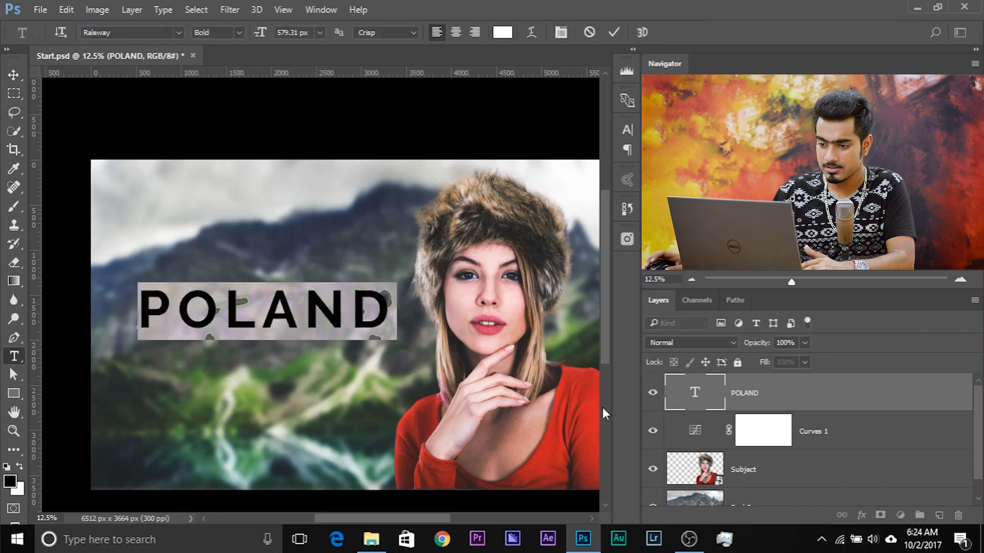
click(300, 301)
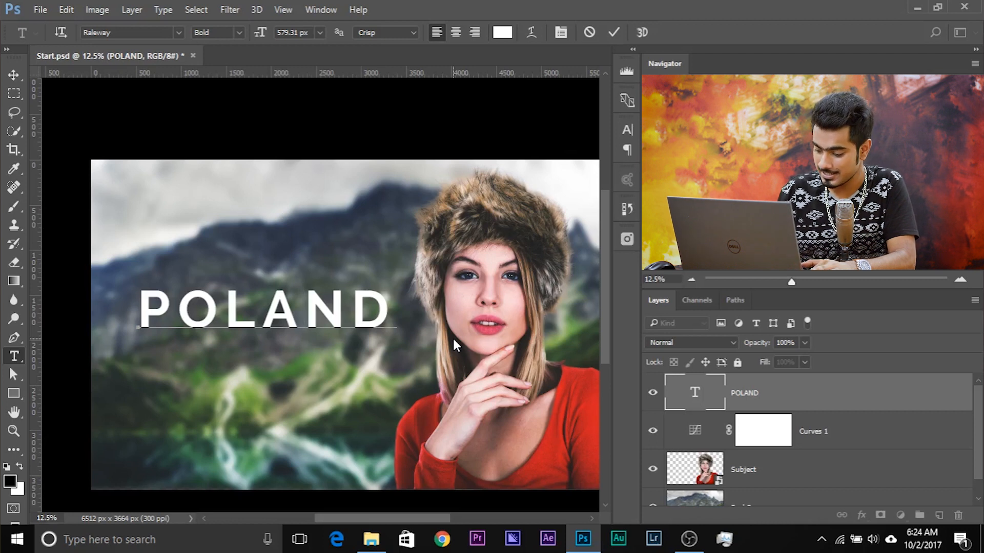
key(alt+Left)
key(alt+Left)
key(alt+Left)
key(alt+Left)
key(alt+Left)
key(alt+Right)
key(alt+Right)
key(alt+Right)
key(alt+Right)
key(alt+Right)
key(alt+Right)
key(alt+Right)
key(Right)
key(alt+Left)
key(Left)
key(alt+Right)
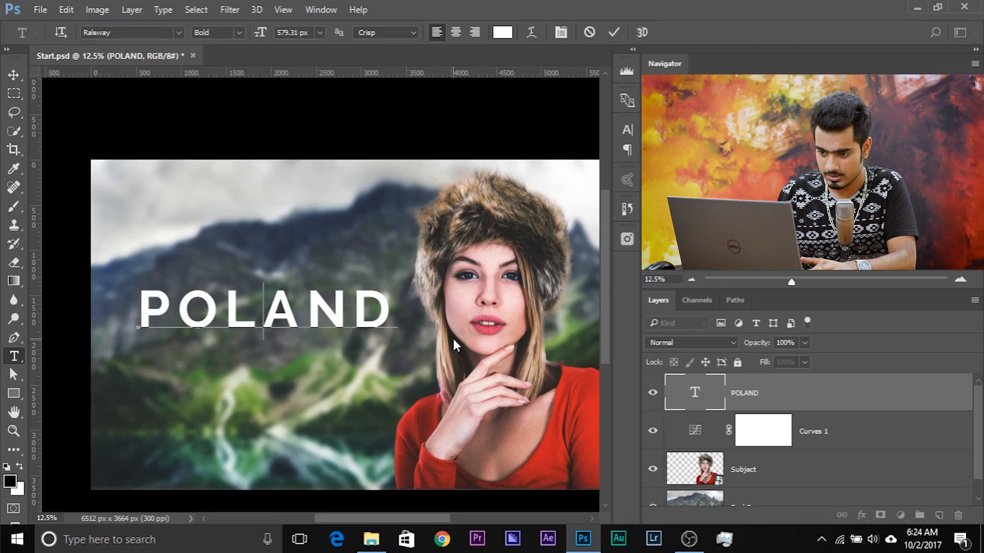
Step: Tighten the kerning between the P and O of POLAND
key(Left)
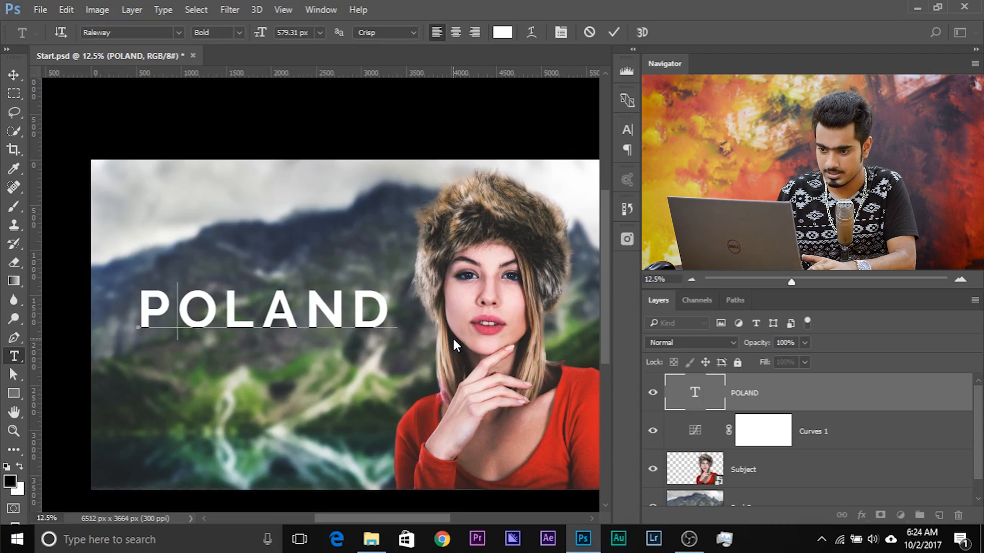
key(alt+Left)
key(alt+Left)
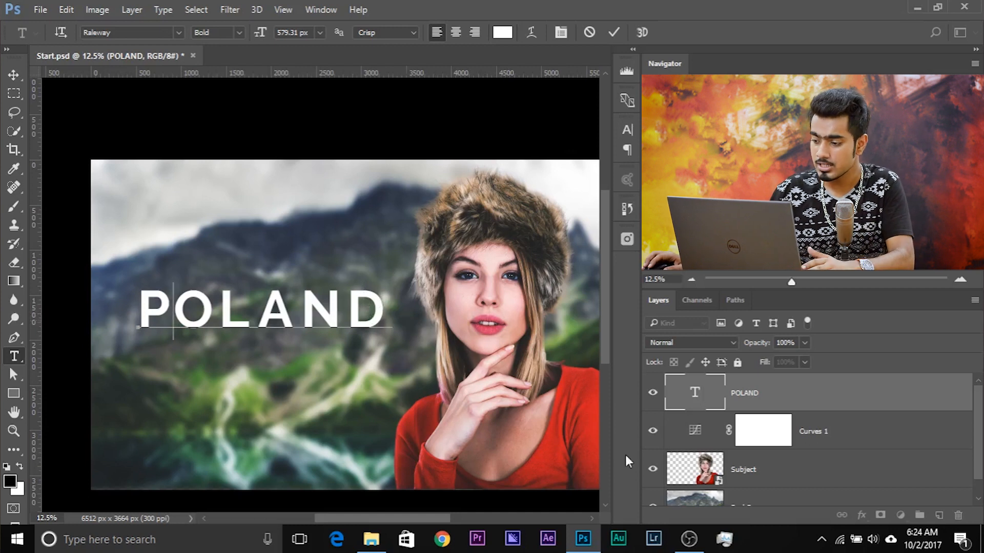
Step: Try wider tracking across the whole word POLAND and reduce it back by the same amount
double_click(696, 393)
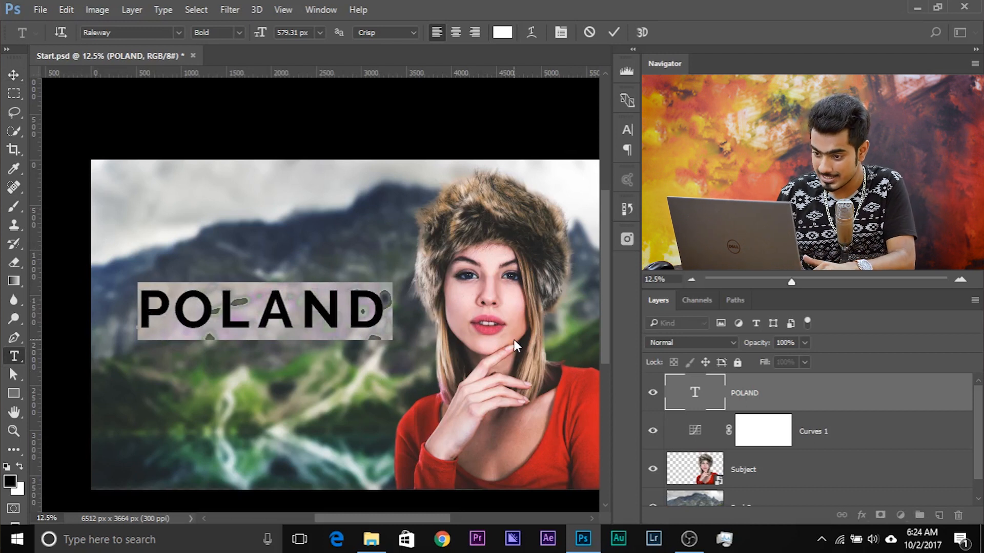
key(alt+Right)
key(alt+Right)
key(alt+Right)
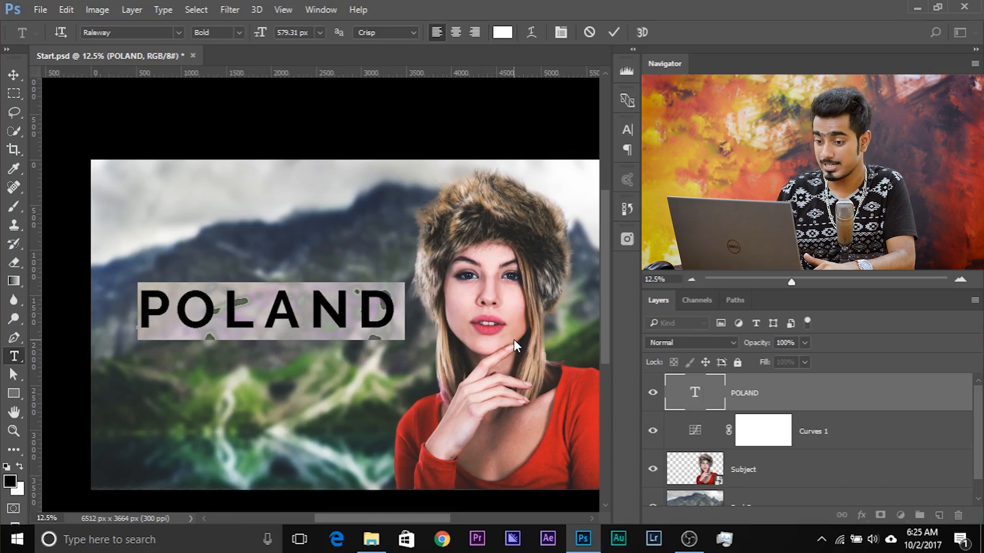
key(alt+Left)
key(alt+Left)
key(alt+Left)
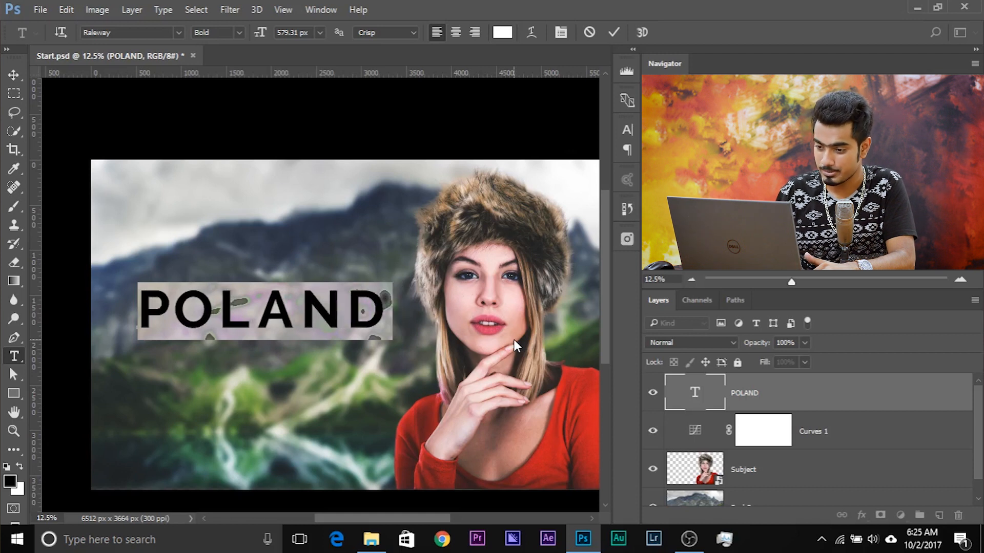
Step: Shift the POLAND text slightly upward and duplicate it directly below the original
click(14, 75)
drag(311, 313, 314, 317)
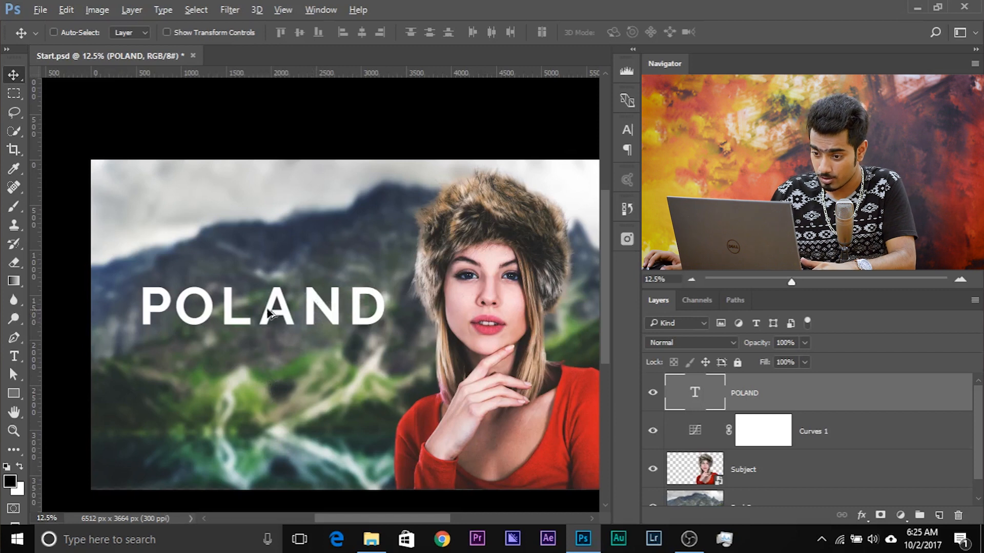
drag(270, 307, 270, 360)
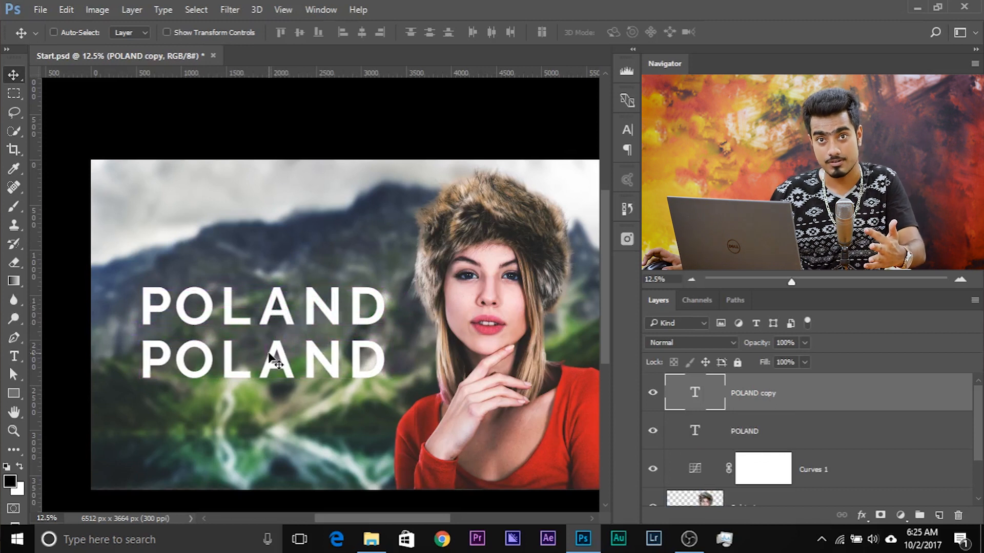
Step: Replace the duplicated text with DREAM . EXPLORE . DISCOVER and commit it
double_click(691, 399)
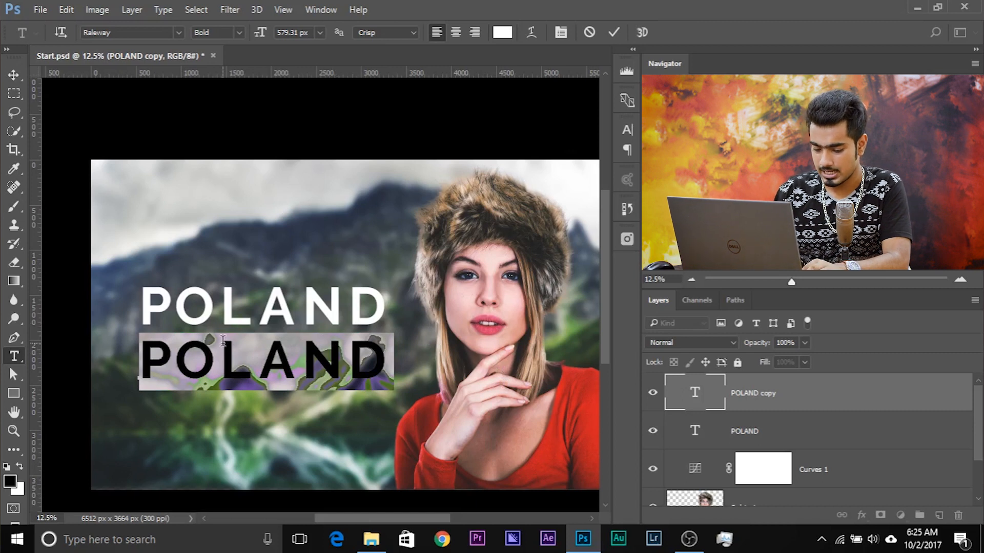
text(DREAM)
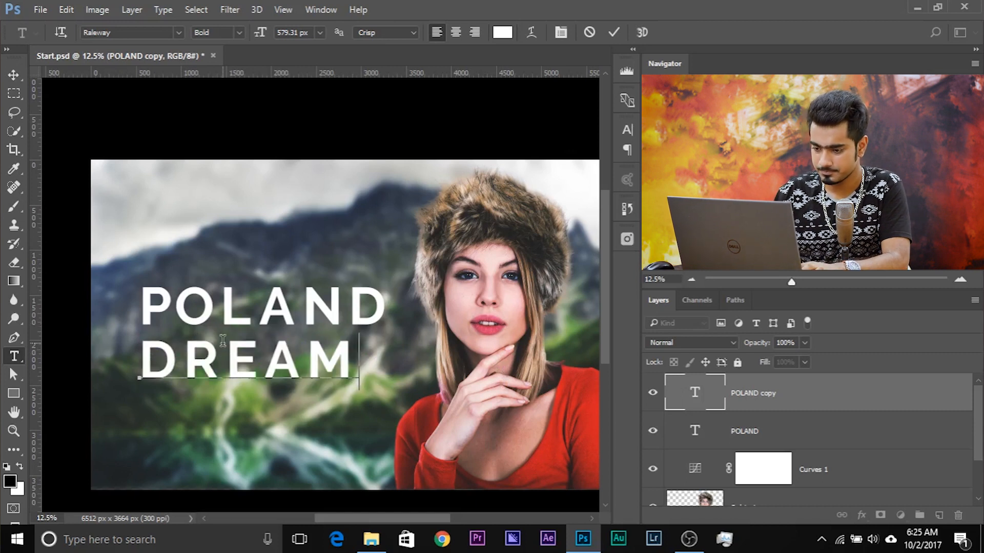
text( . )
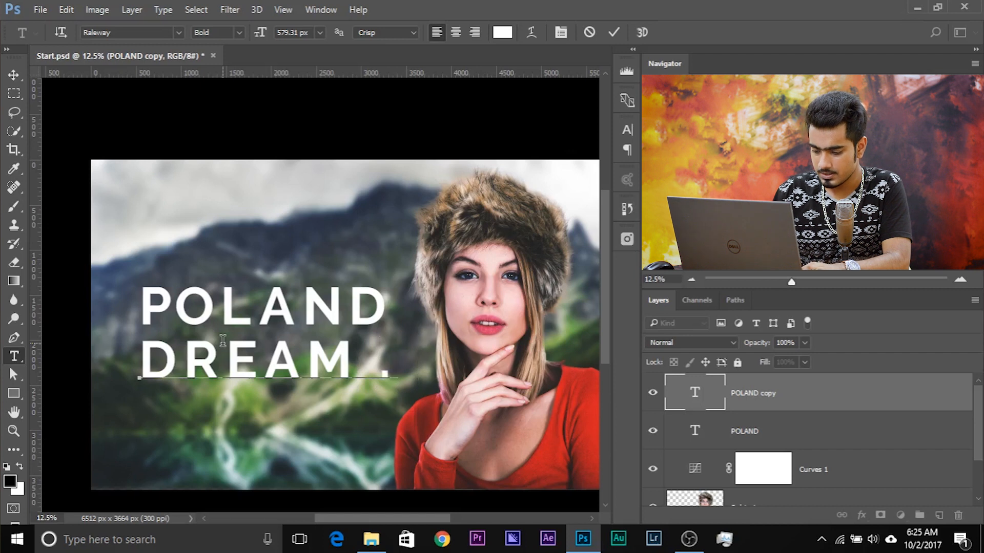
text(DIS)
key(BackSpace)
key(BackSpace)
key(BackSpace)
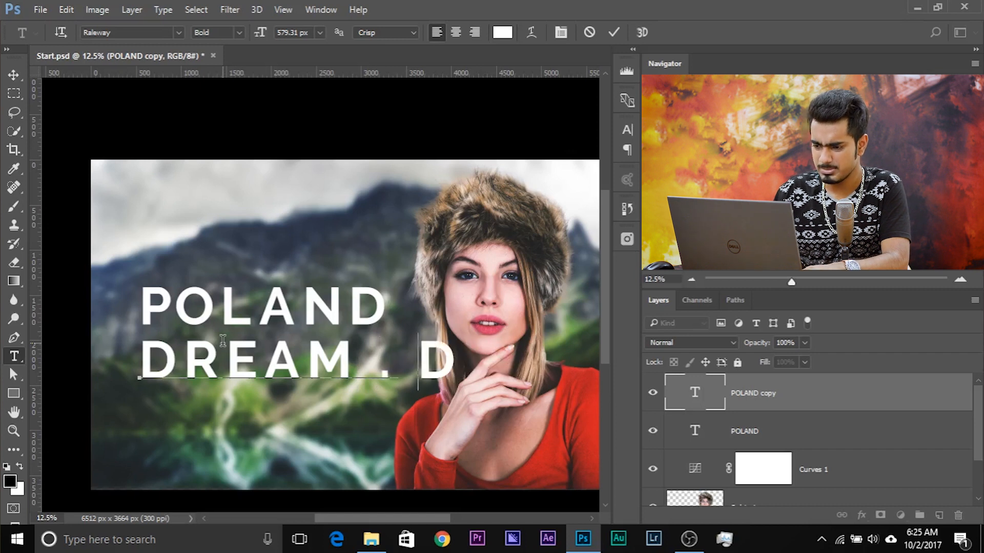
text(EXPLO)
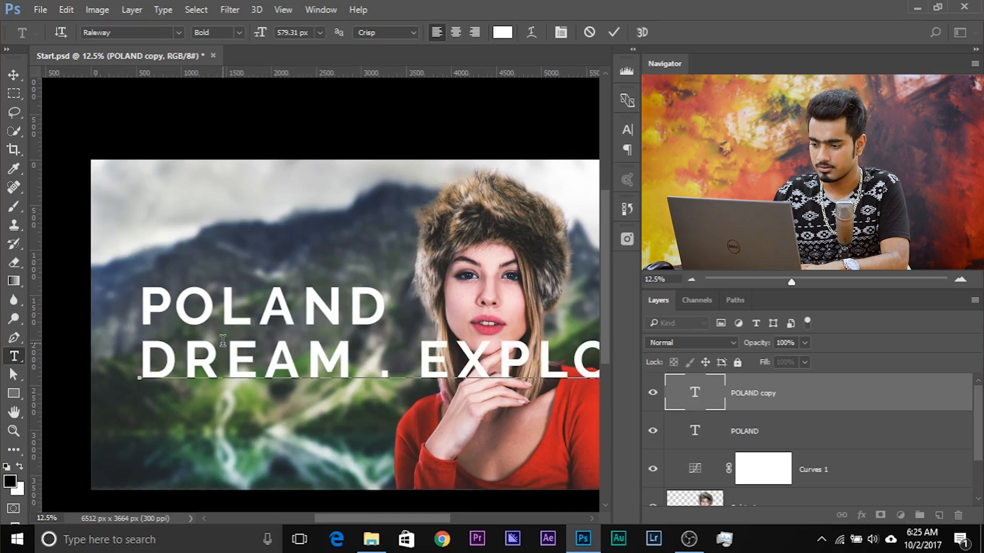
click(14, 75)
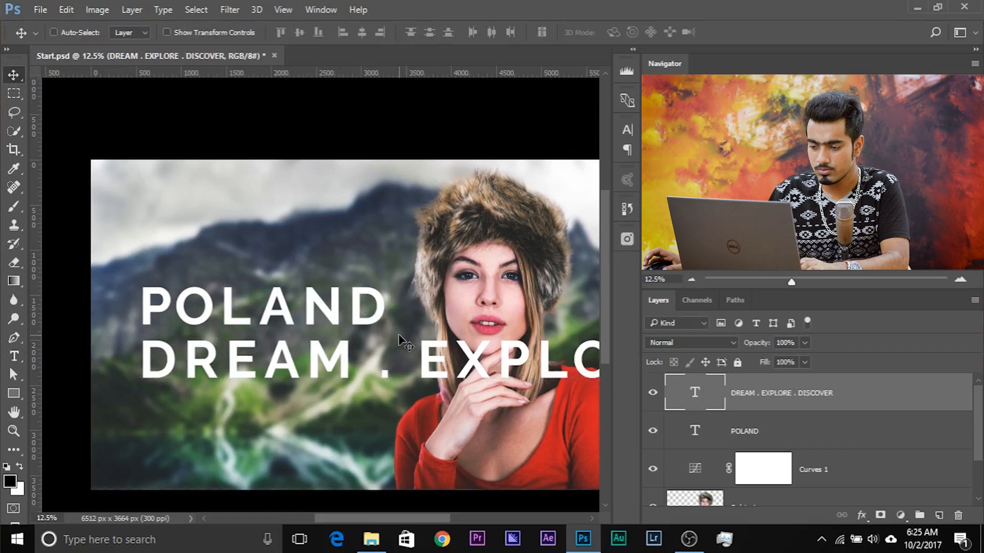
Step: Scale the DREAM . EXPLORE . DISCOVER tagline down proportionally to about 31%
key(ctrl+t)
drag(484, 364, 407, 336)
key(ctrl+minus)
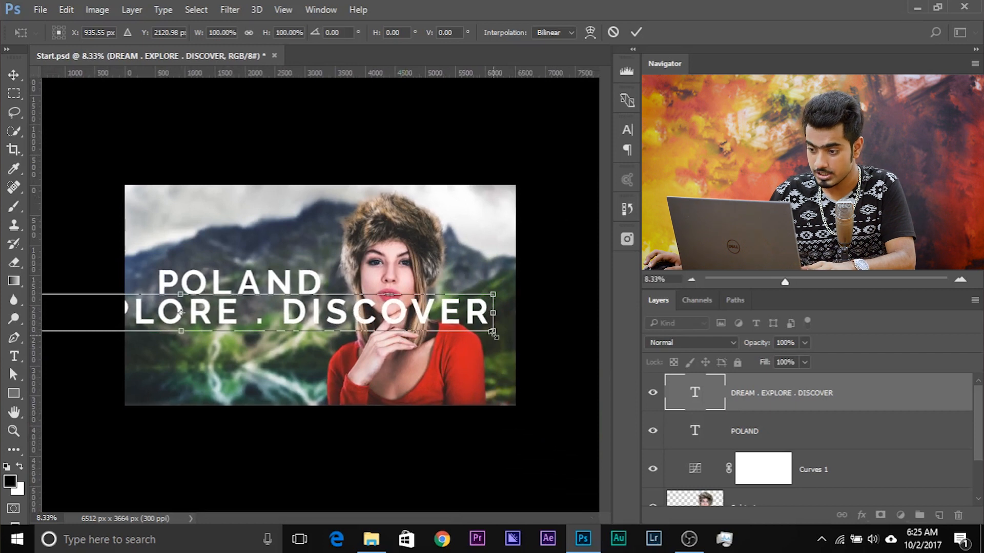
drag(493, 332, 279, 275)
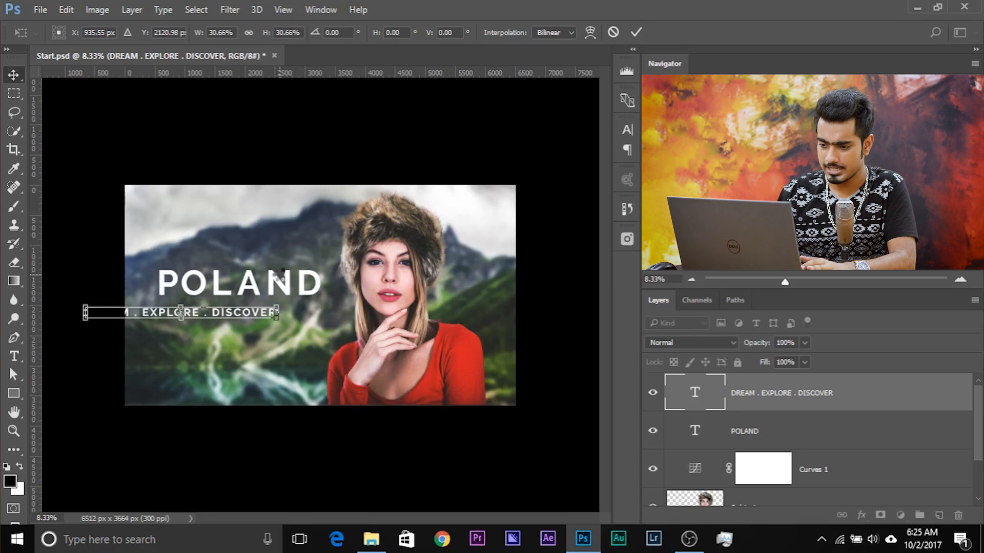
key(Return)
Step: Move the tagline directly beneath POLAND, with its start aligned to the letter P
key(ctrl+plus)
drag(304, 255, 342, 252)
drag(131, 320, 244, 311)
key(ctrl+plus)
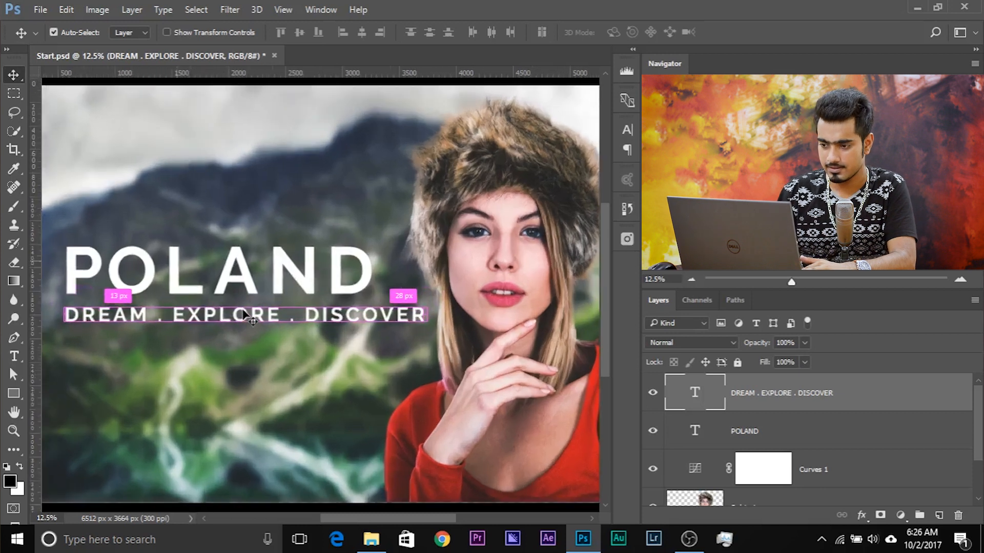
Step: Shrink the tagline so that its width matches the word POLAND above it
key(ctrl+t)
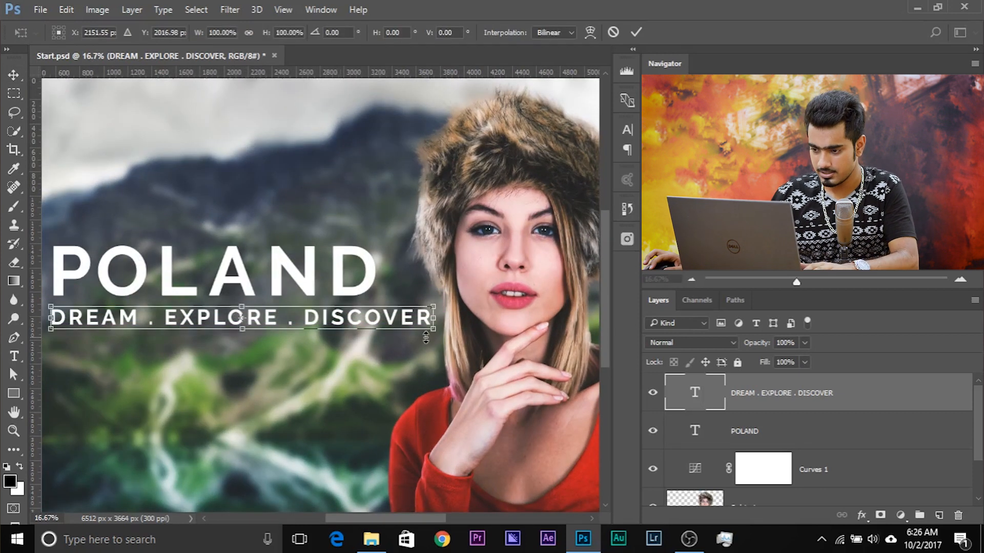
drag(432, 316, 379, 321)
key(Return)
key(ctrl+minus)
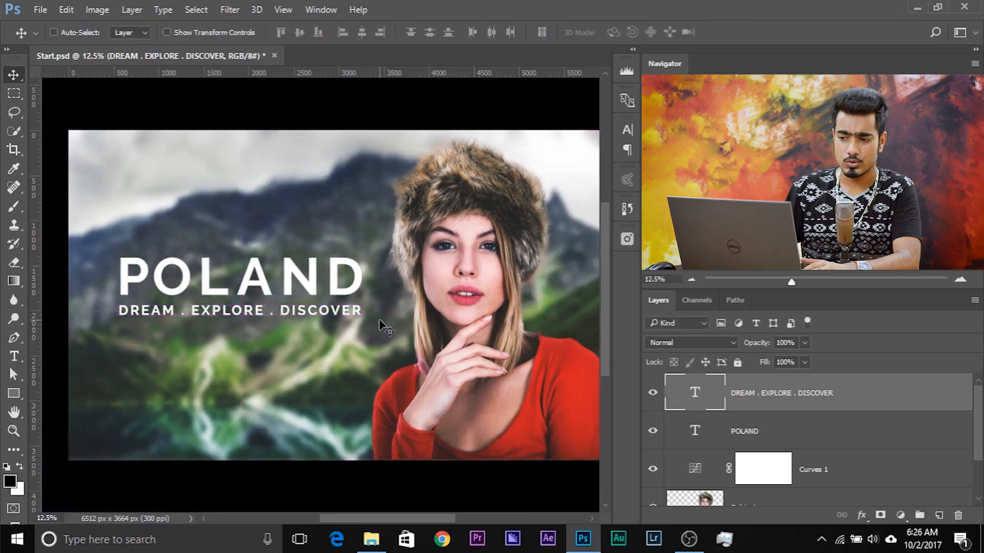
Step: Try the Light font weight on the DREAM . EXPLORE . DISCOVER tagline and return it to Bold
key(ctrl+plus)
key(ctrl+plus)
drag(328, 338, 472, 349)
drag(346, 375, 393, 388)
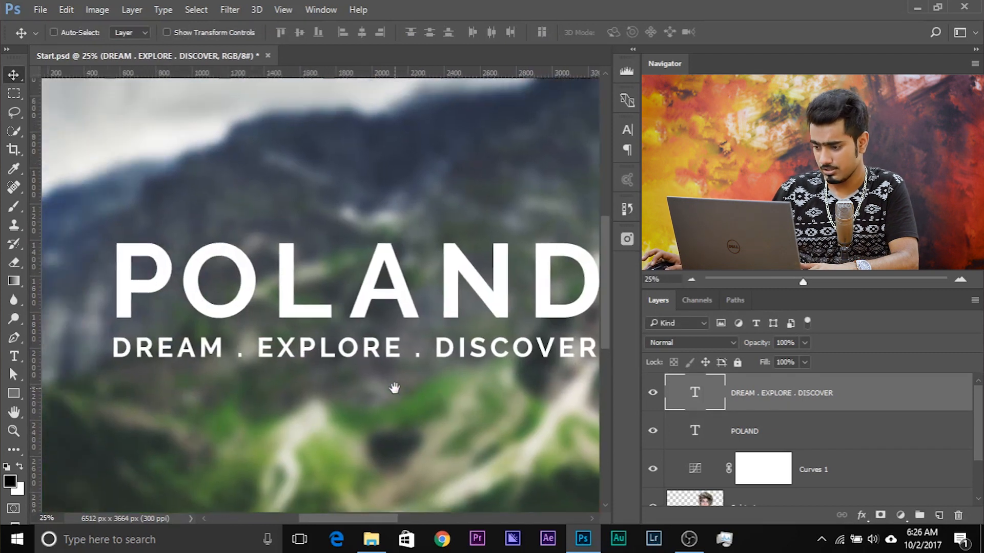
double_click(703, 400)
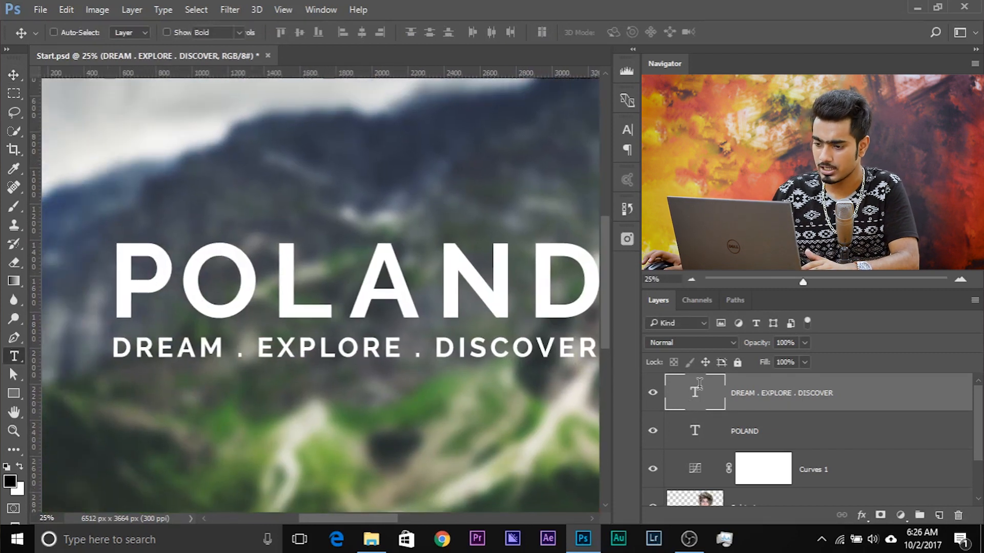
click(231, 31)
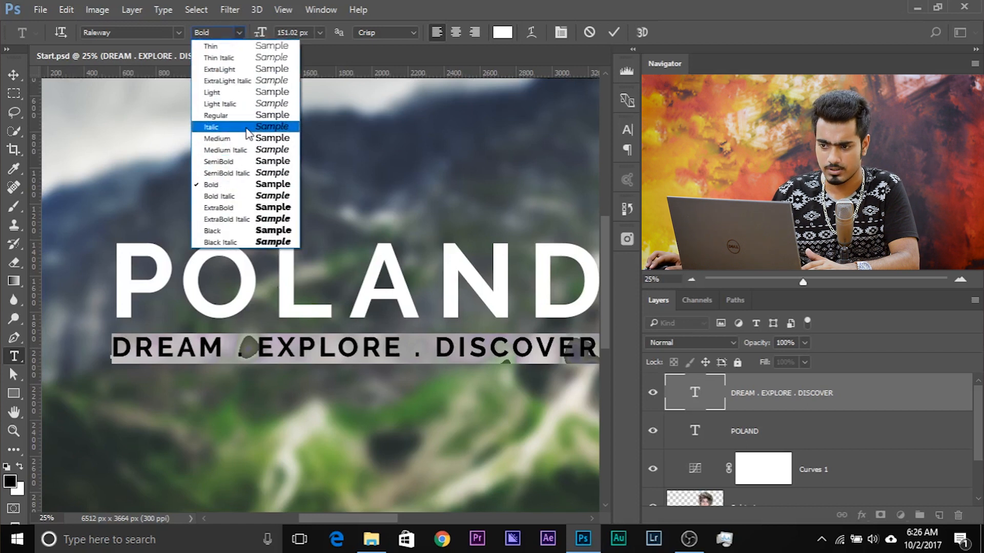
click(242, 99)
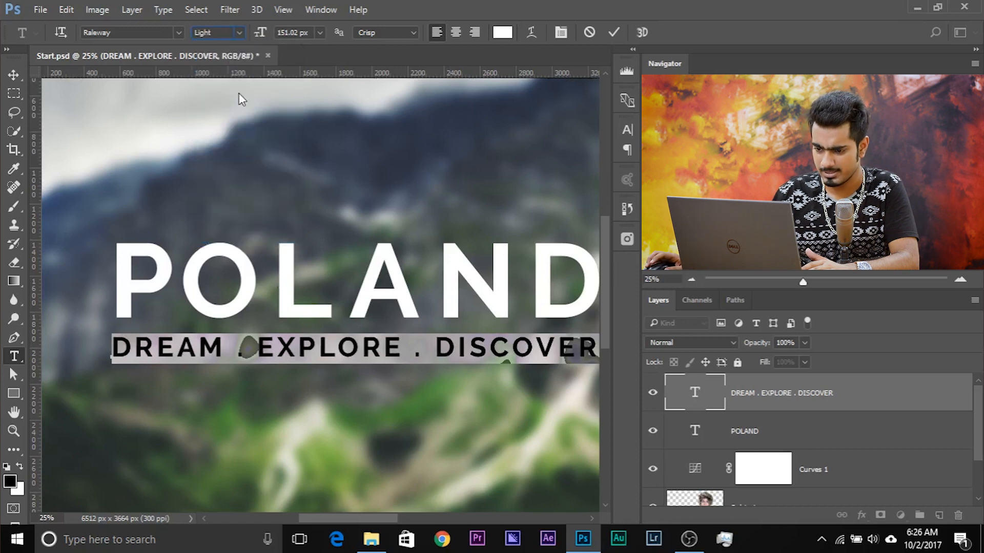
click(244, 33)
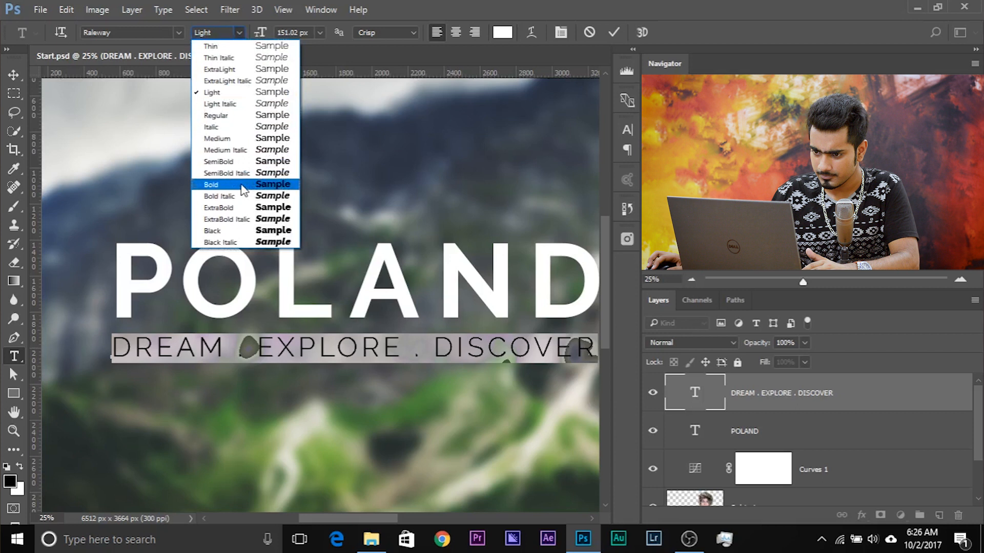
click(251, 180)
click(13, 75)
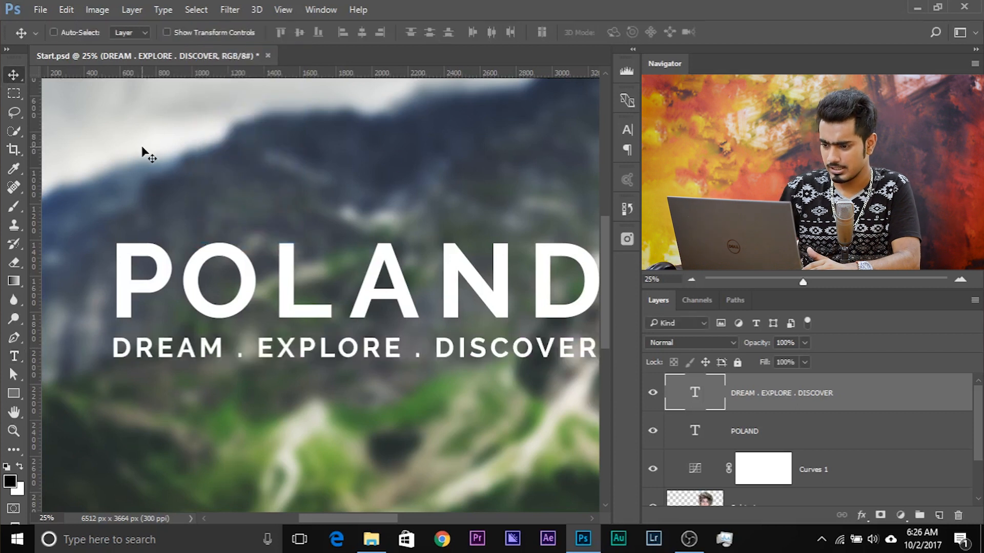
key(ctrl+minus)
key(ctrl+minus)
key(ctrl+plus)
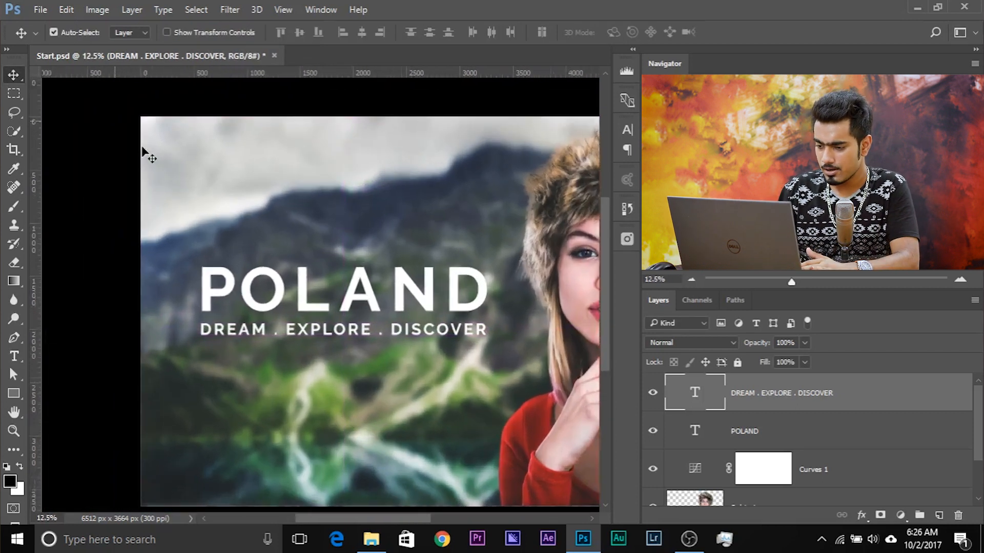
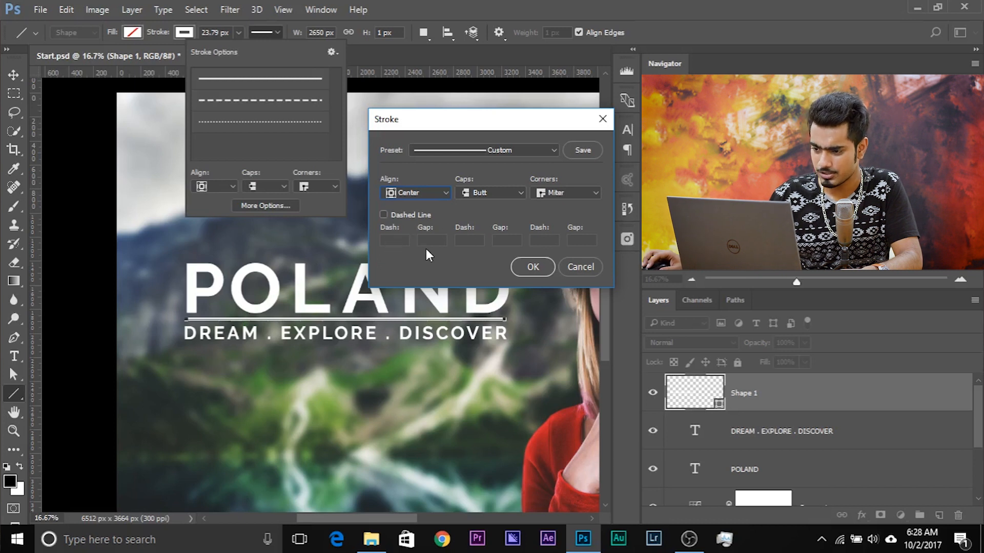
Step: Try a dashed stroke on the divider line and return it to a solid, center-aligned stroke
click(384, 215)
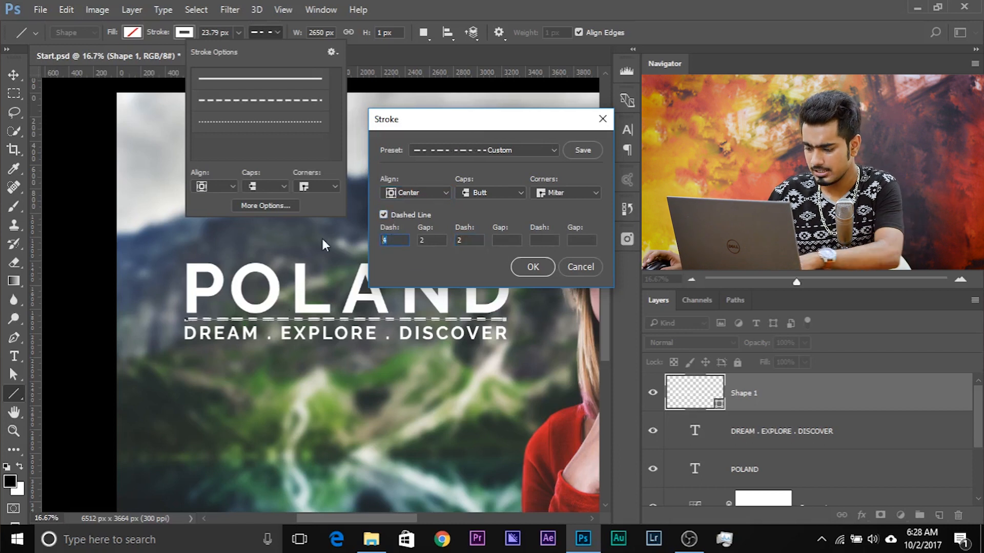
double_click(420, 240)
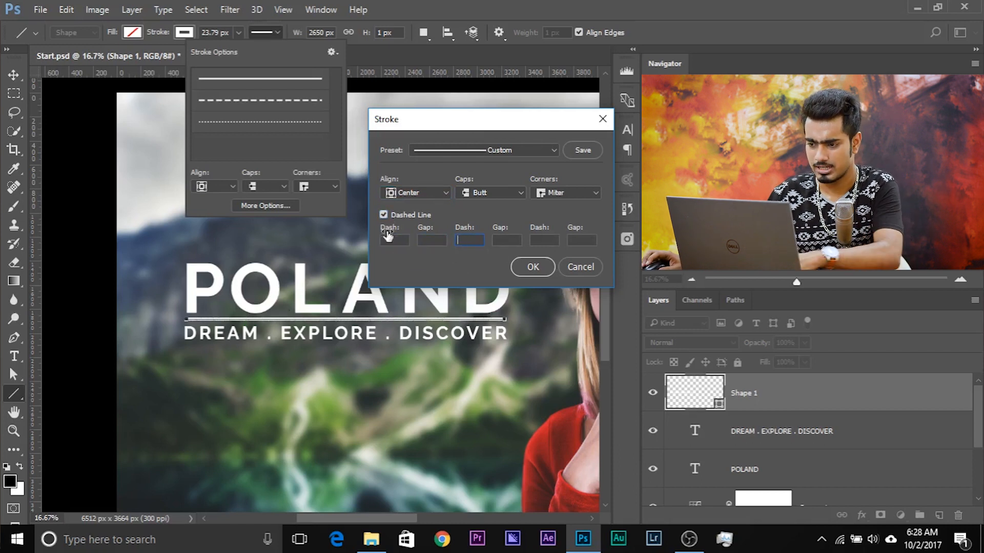
click(385, 216)
click(431, 194)
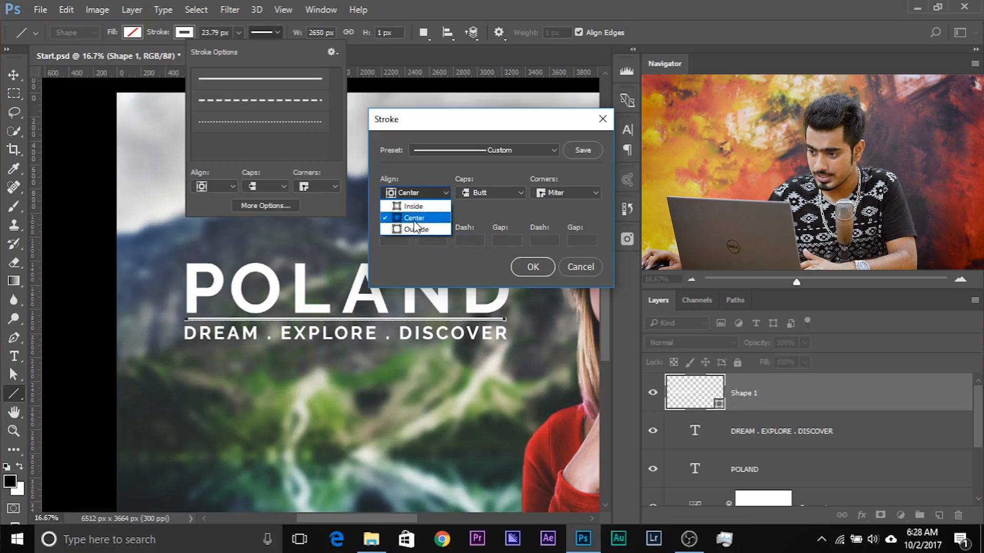
click(413, 219)
click(541, 268)
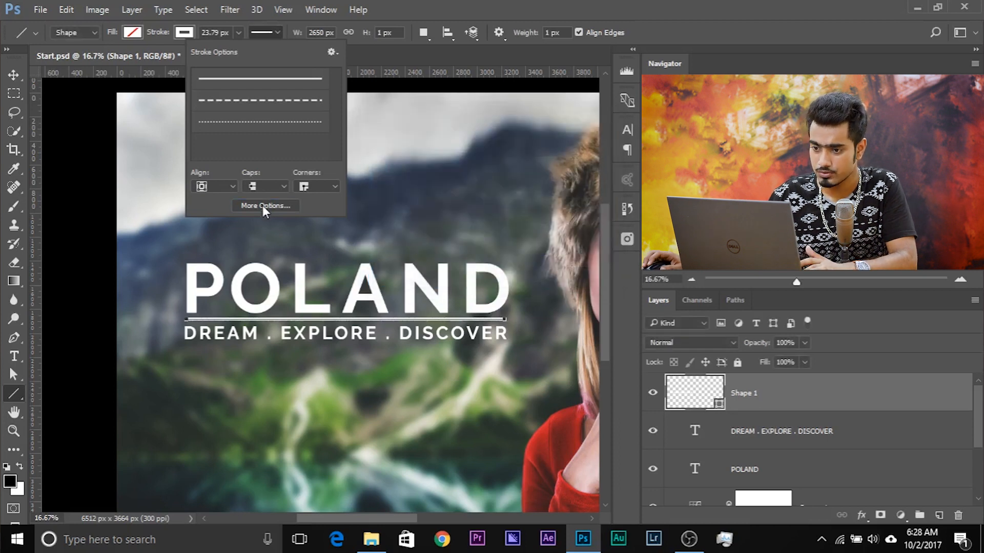
click(221, 189)
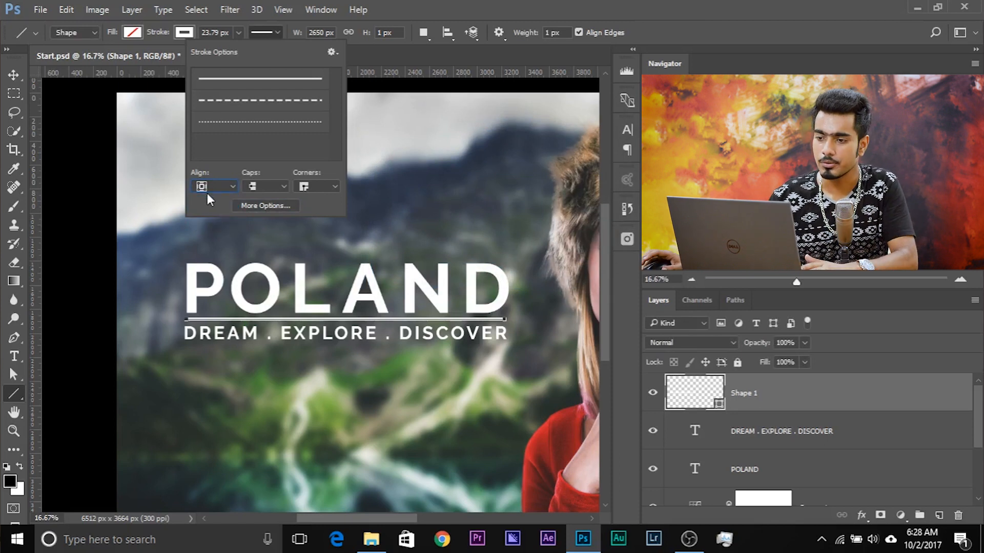
click(276, 31)
Step: Set the divider line's stroke width to 24 px
click(237, 33)
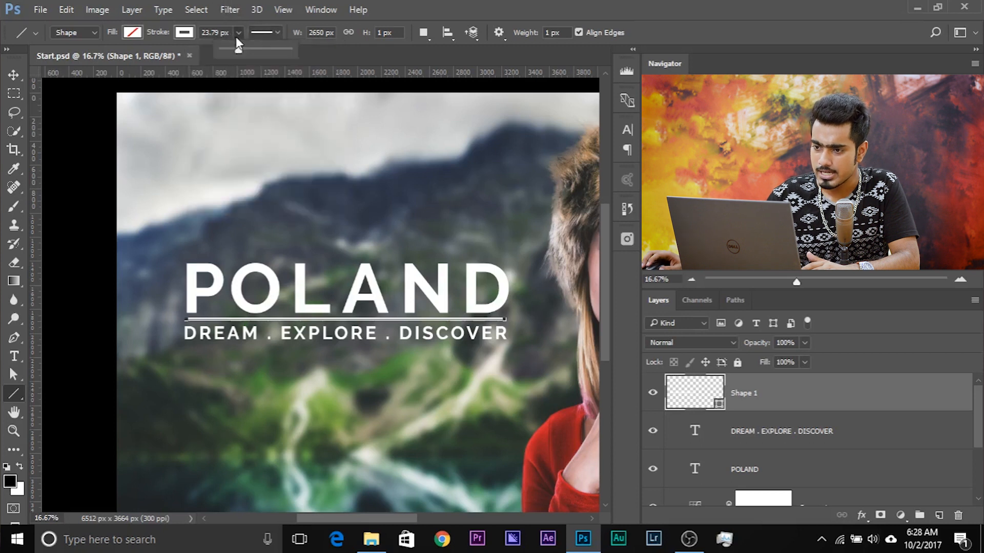
drag(243, 47, 238, 49)
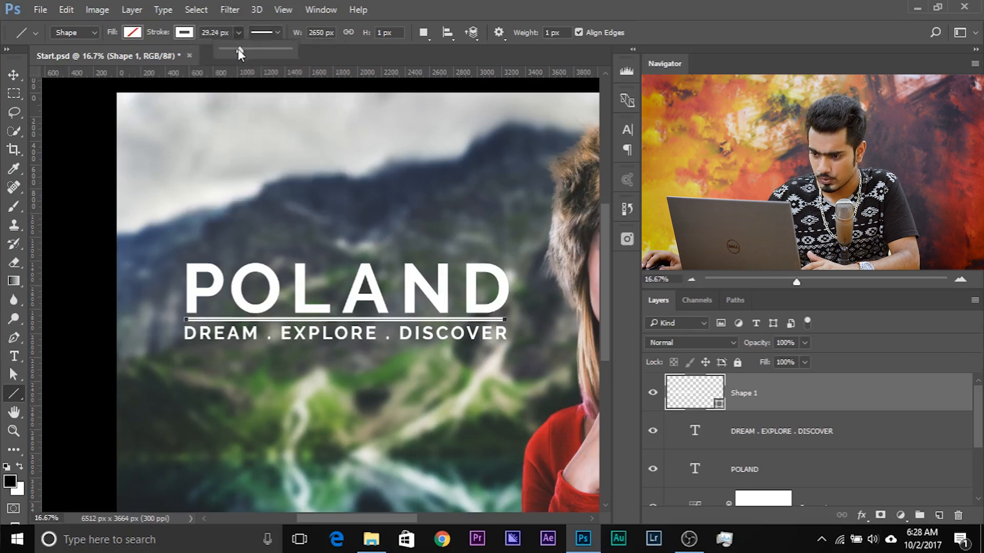
click(231, 33)
text(24)
key(Return)
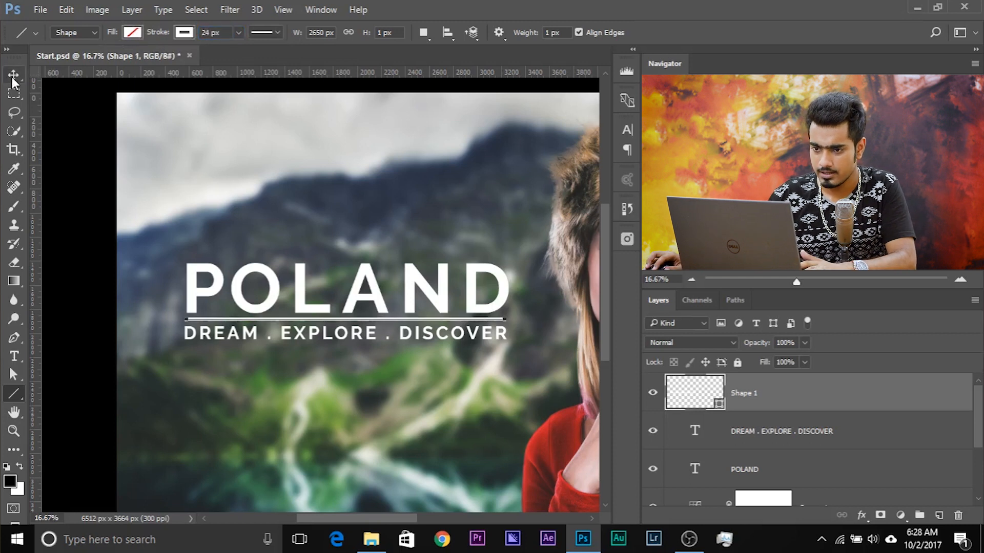
Step: Add a vertical guide at the left edge of the letter P in POLAND
click(13, 75)
key(ctrl+plus)
key(ctrl+plus)
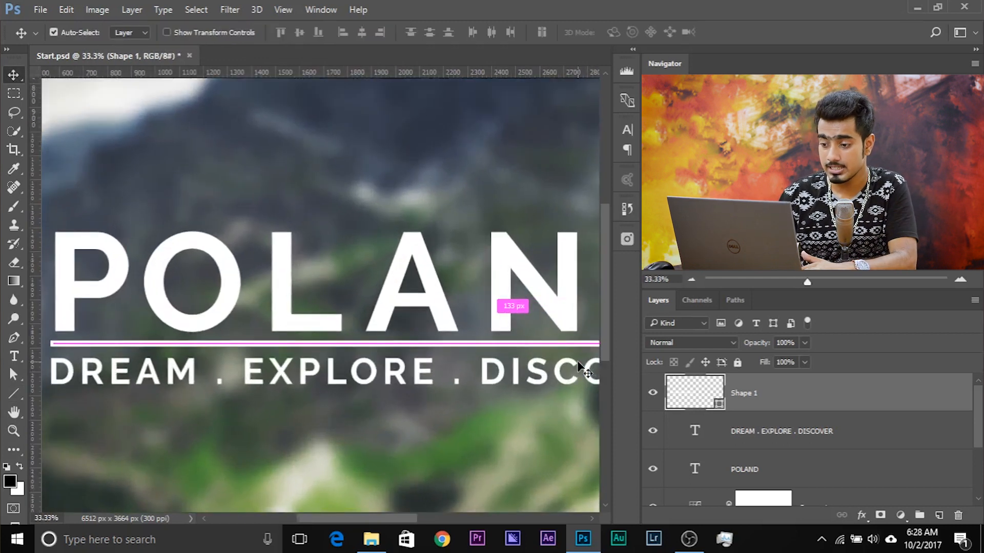
drag(304, 370, 342, 355)
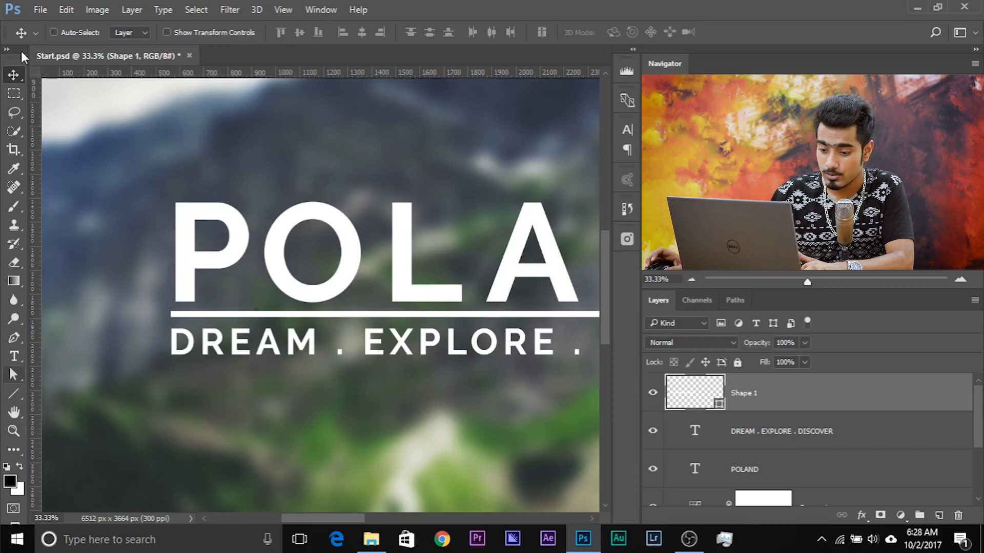
key(ctrl)
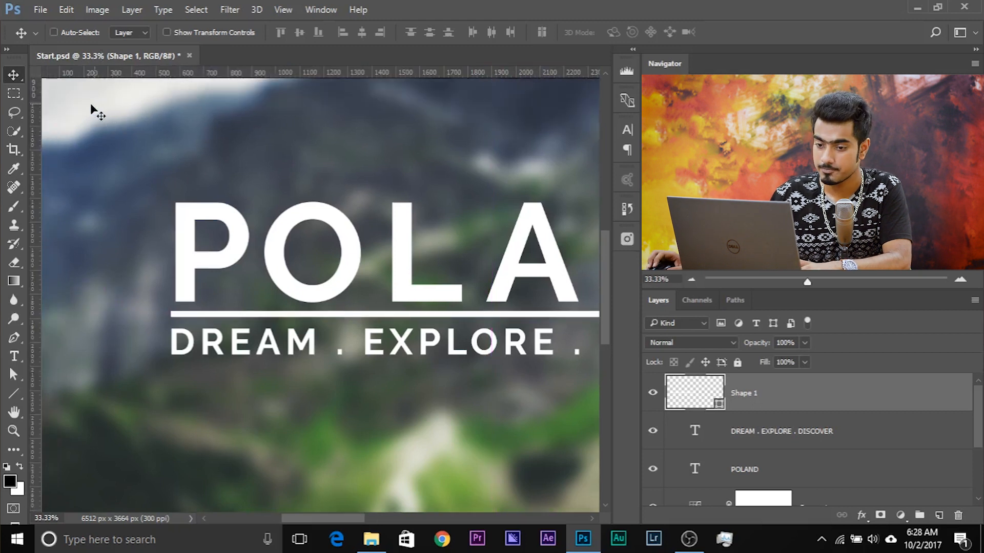
drag(37, 199, 176, 260)
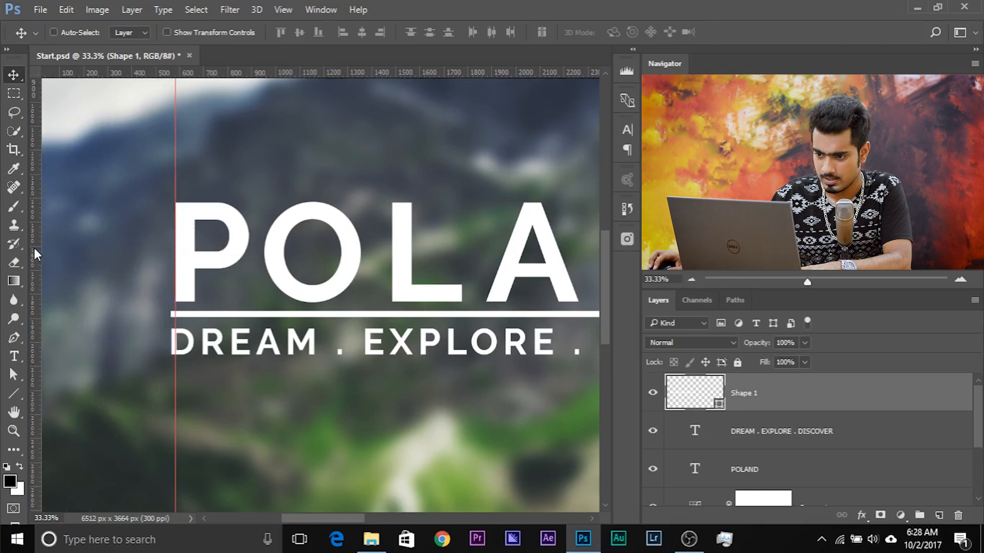
Step: Add a second vertical guide at the right edge of the letter D in POLAND
scroll(35, 254, right, 10)
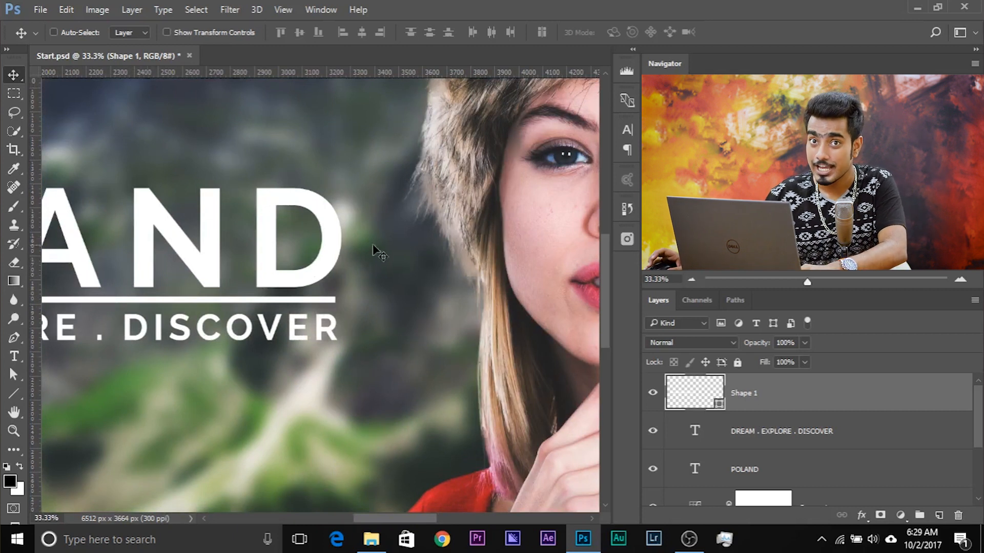
drag(300, 272, 260, 268)
drag(34, 279, 304, 293)
Step: Move the divider line so that its left end meets the guide at the letter P
drag(244, 292, 558, 281)
drag(186, 269, 395, 271)
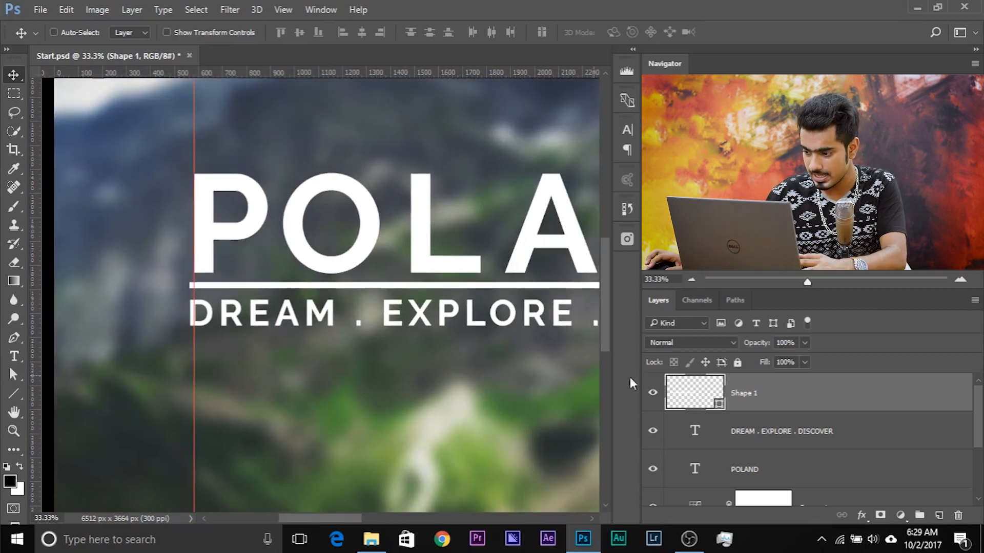
drag(207, 291, 215, 289)
Step: Stretch the divider line horizontally with Free Transform until its right end meets the guide at the letter D
drag(428, 280, 330, 263)
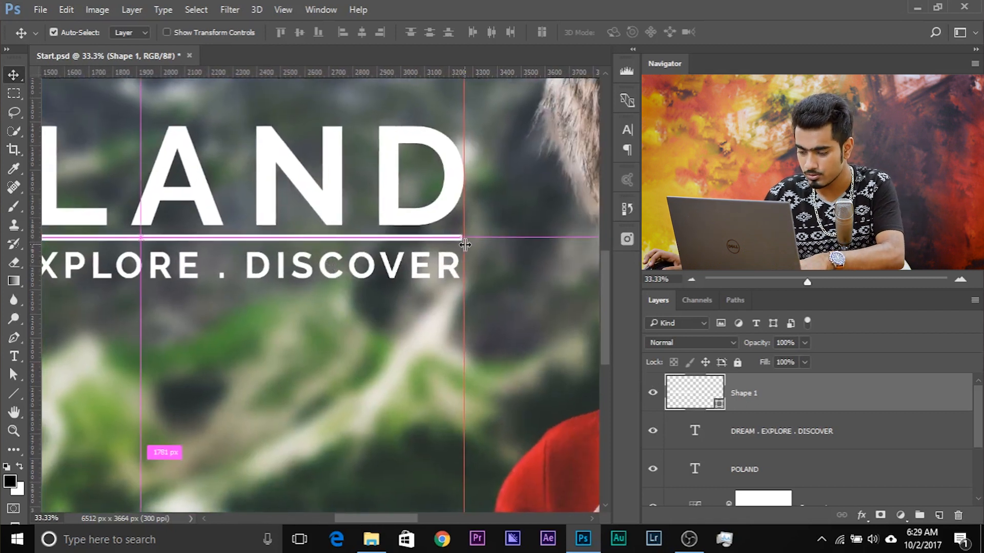
key(ctrl+t)
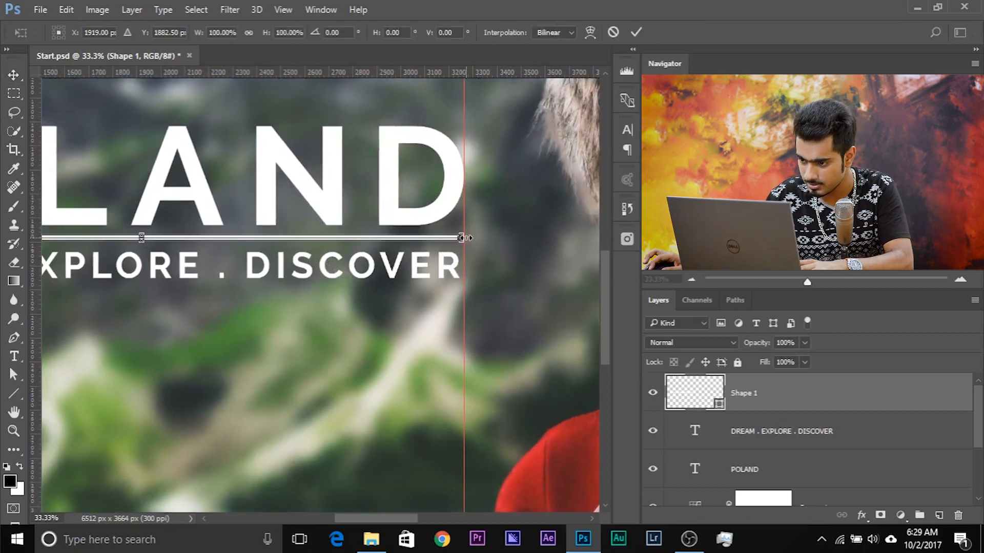
key(ctrl+plus)
key(ctrl+plus)
key(ctrl+plus)
key(ctrl+plus)
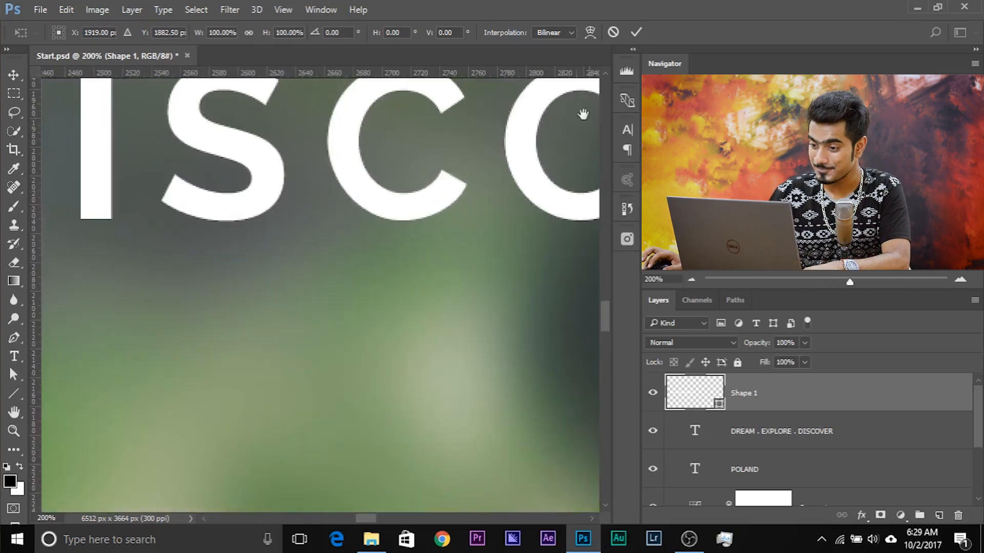
drag(583, 114, 59, 424)
drag(574, 349, 306, 339)
drag(393, 280, 407, 280)
key(Return)
key(ctrl+minus)
key(ctrl+minus)
key(ctrl+minus)
key(ctrl+minus)
key(ctrl+minus)
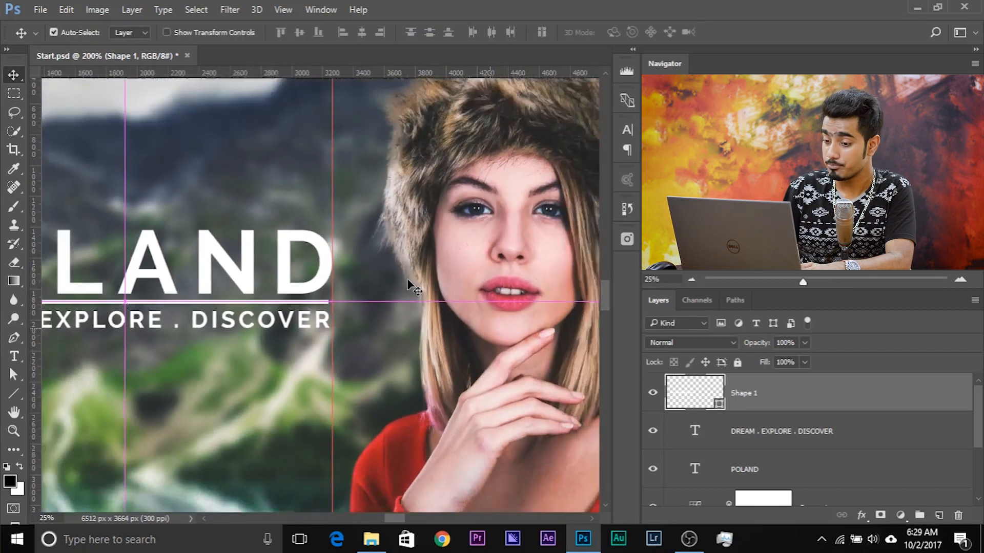
Step: Nudge the divider line slightly down to widen the gap beneath POLAND
key(ctrl+minus)
key(ctrl+minus)
key(ctrl+plus)
key(ctrl+plus)
key(ctrl+plus)
drag(111, 237, 525, 257)
drag(412, 269, 419, 255)
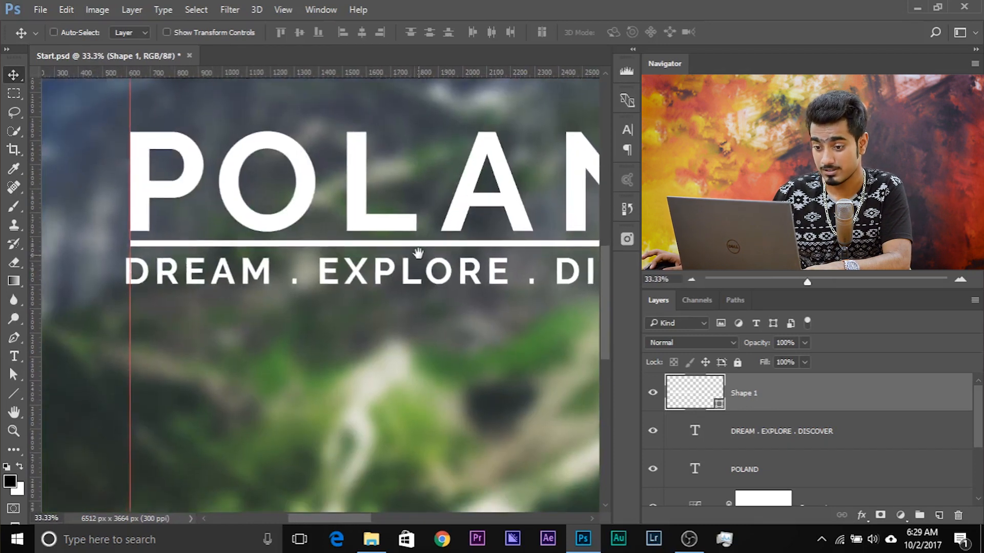
key(Down)
key(Down)
key(Down)
key(Down)
key(Down)
key(Down)
key(Down)
key(Down)
key(Down)
key(Down)
key(Down)
key(Down)
key(Down)
key(Down)
key(Down)
key(Down)
key(Down)
key(Down)
key(Down)
key(Up)
key(Up)
key(Up)
Step: Nudge the tagline down and to the right so that its first letter lines up with the left guide
click(786, 443)
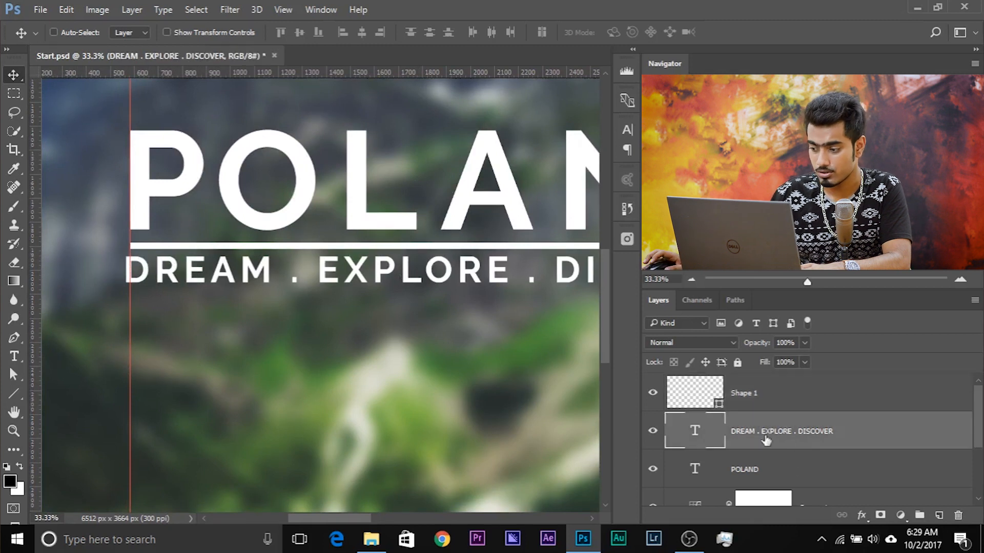
key(Down)
key(Down)
key(Down)
key(Down)
key(Down)
key(Down)
key(Down)
key(Down)
key(Right)
key(Right)
key(Right)
key(Right)
key(Right)
key(Right)
key(Right)
key(Right)
key(Right)
key(Right)
key(Right)
key(Right)
key(Right)
key(Right)
key(Right)
key(Right)
key(Right)
key(Right)
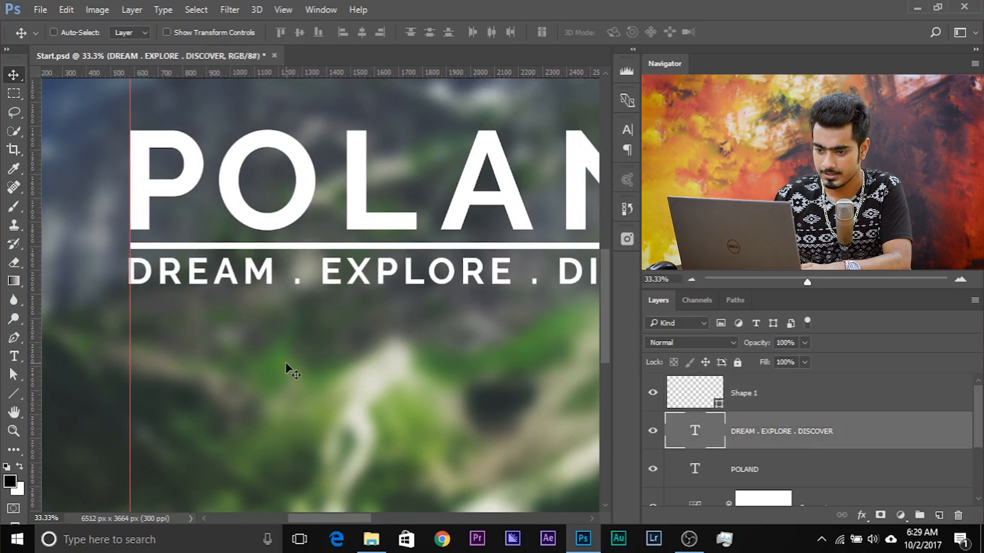
key(Down)
key(Down)
key(Down)
key(Down)
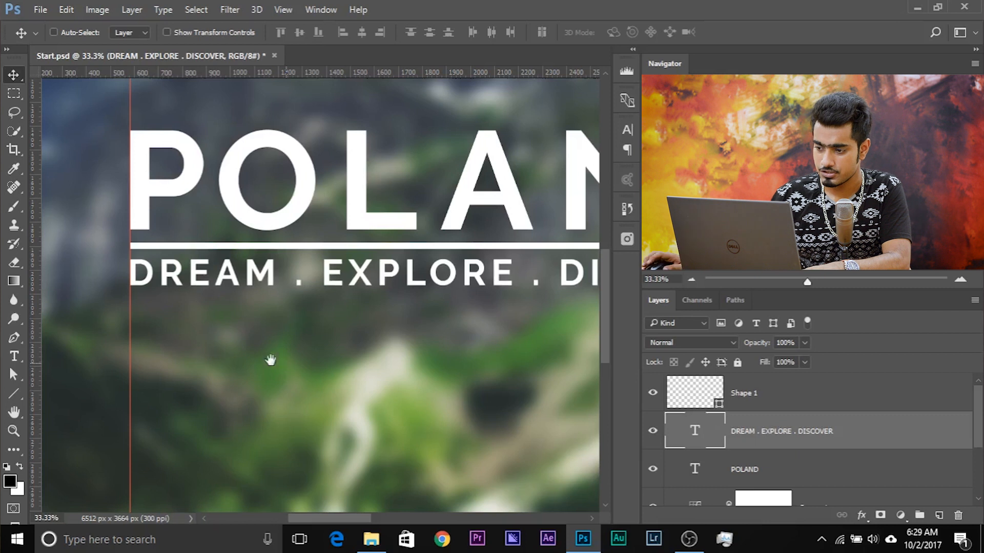
Step: Nudge the tagline further down to widen its gap below the divider line
scroll(318, 326, right, 10)
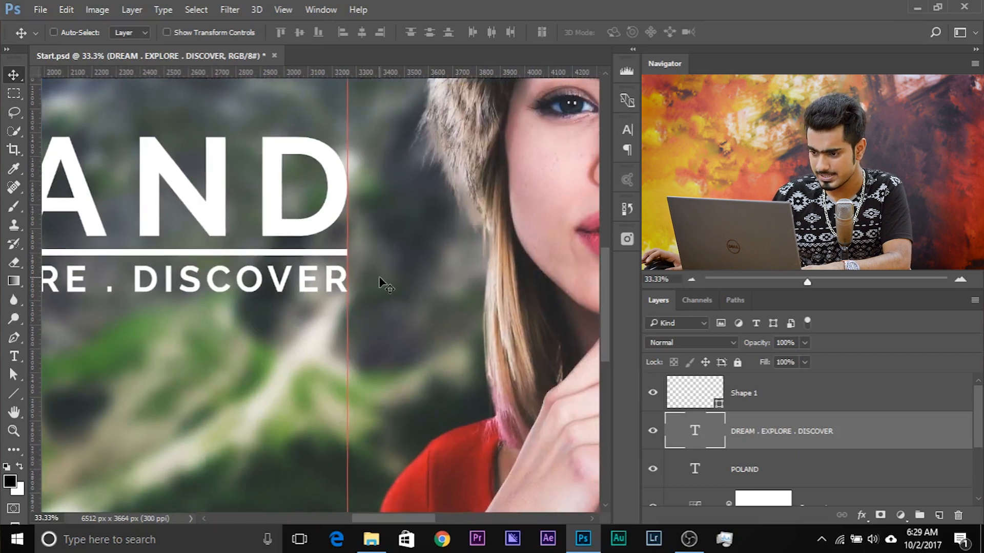
key(Down)
key(Down)
key(Down)
key(Down)
key(Down)
key(Down)
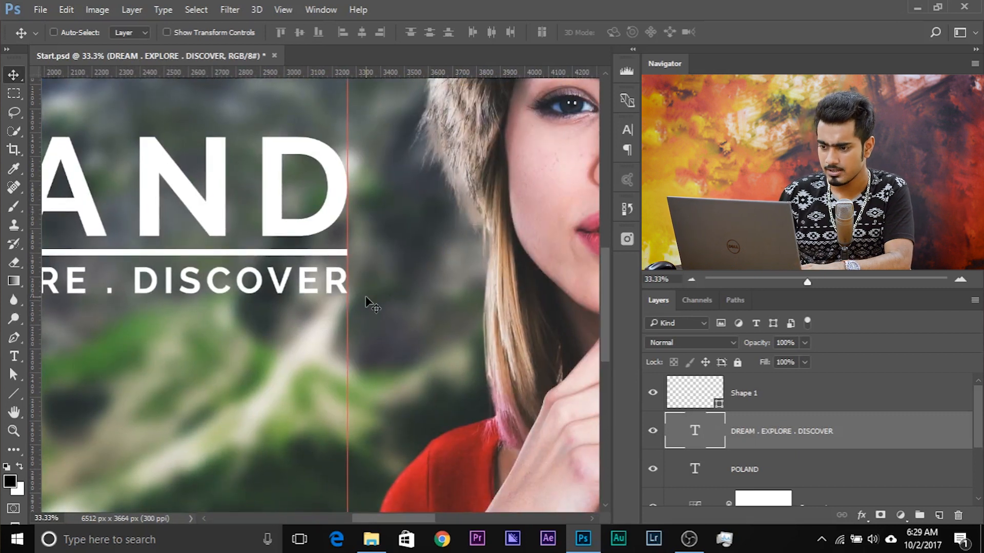
key(ctrl+minus)
key(ctrl+minus)
key(ctrl+minus)
key(ctrl+minus)
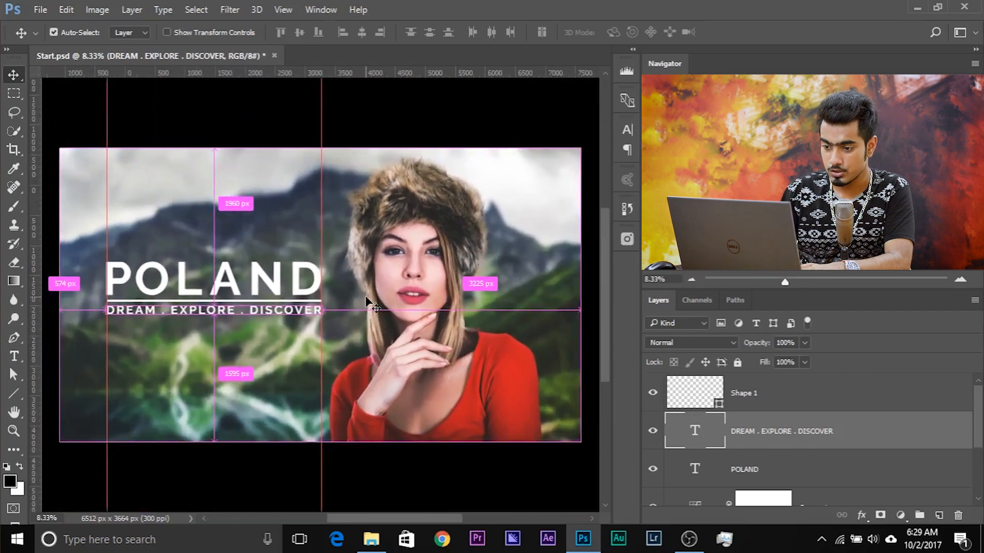
key(ctrl+plus)
drag(263, 312, 365, 297)
click(646, 393)
click(649, 393)
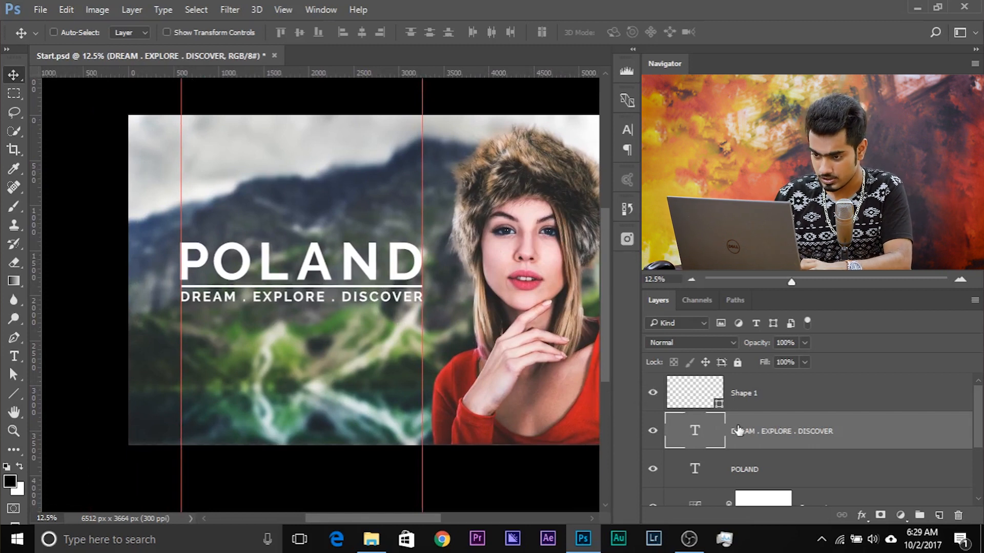
key(Down)
key(Down)
key(Down)
key(Down)
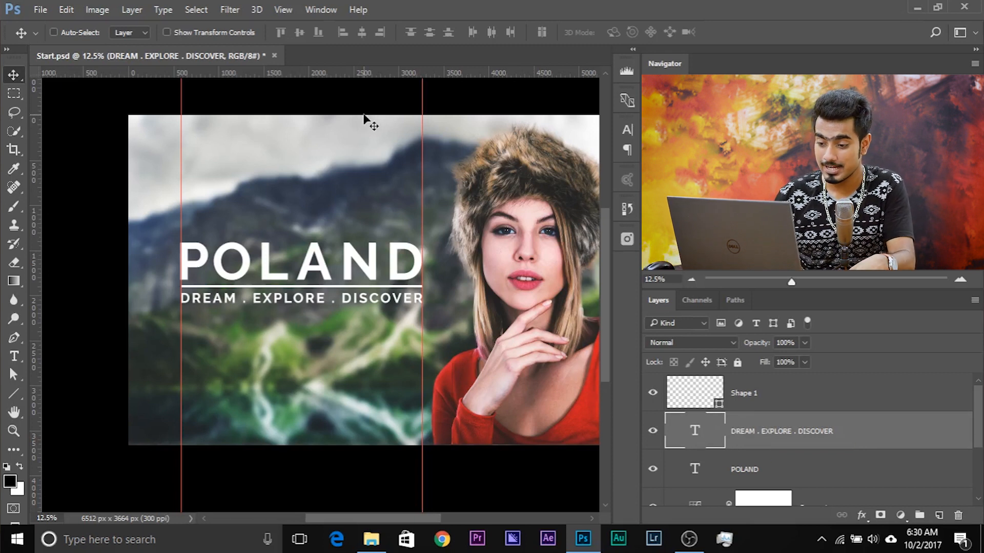
Step: Hide the guides to check the title block against the whole composite
key(ctrl+semicolon)
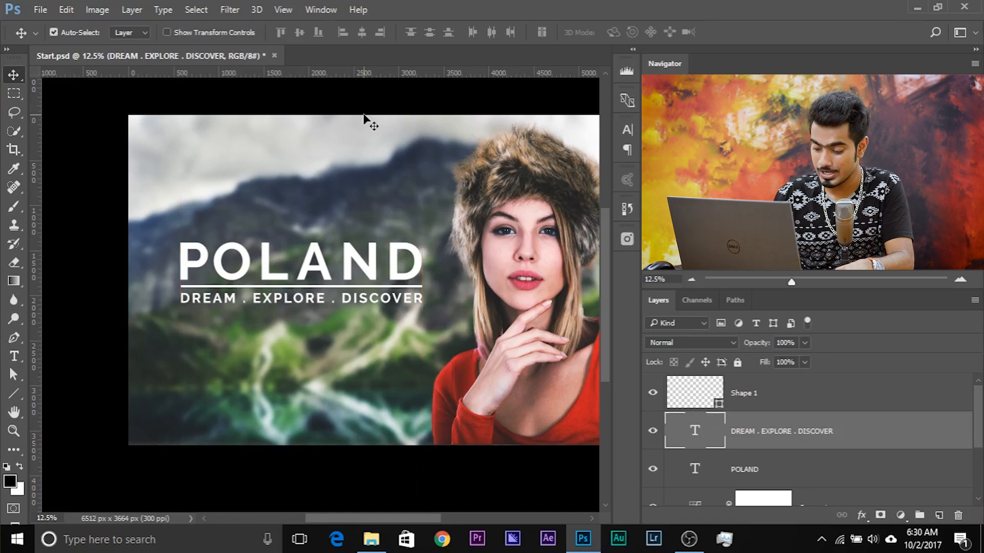
key(ctrl+semicolon)
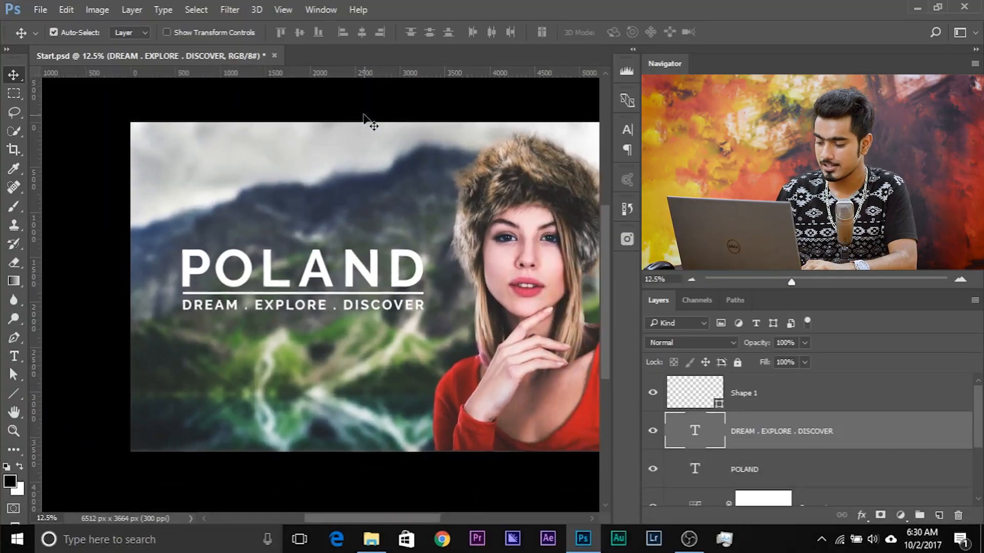
key(ctrl+minus)
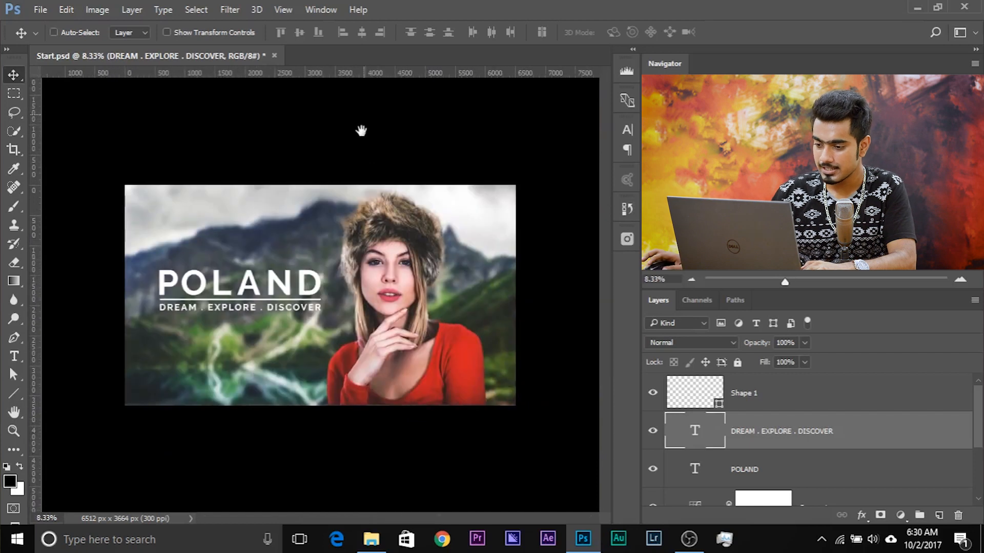
Step: Convert the DREAM . EXPLORE . DISCOVER and POLAND text layers into one Smart Object
scroll(767, 434, down, 1)
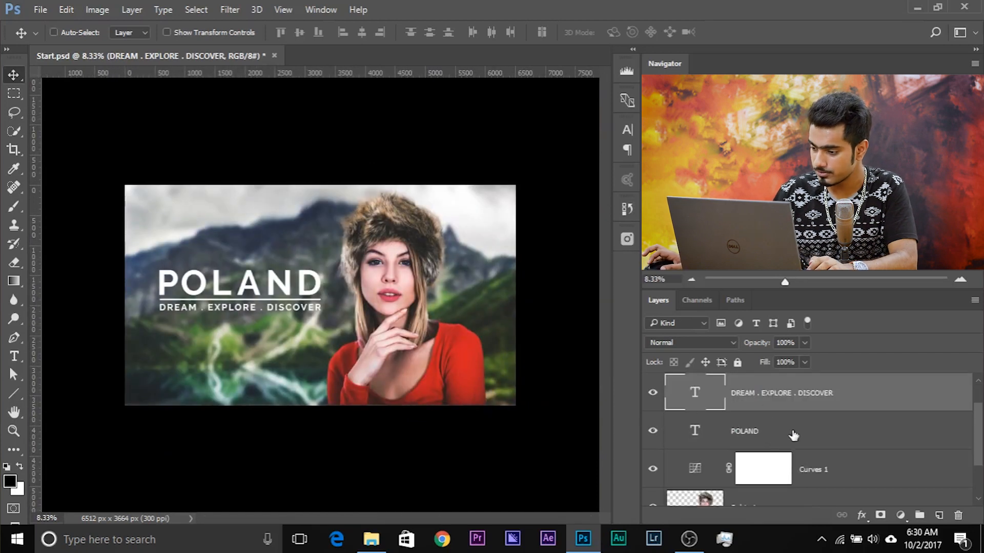
key(ctrl)
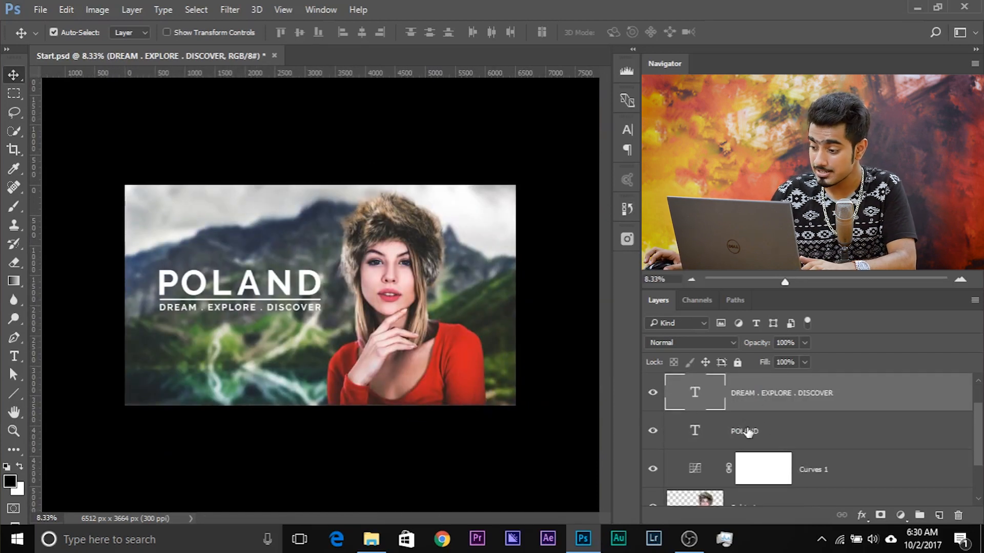
ctrl+click(747, 432)
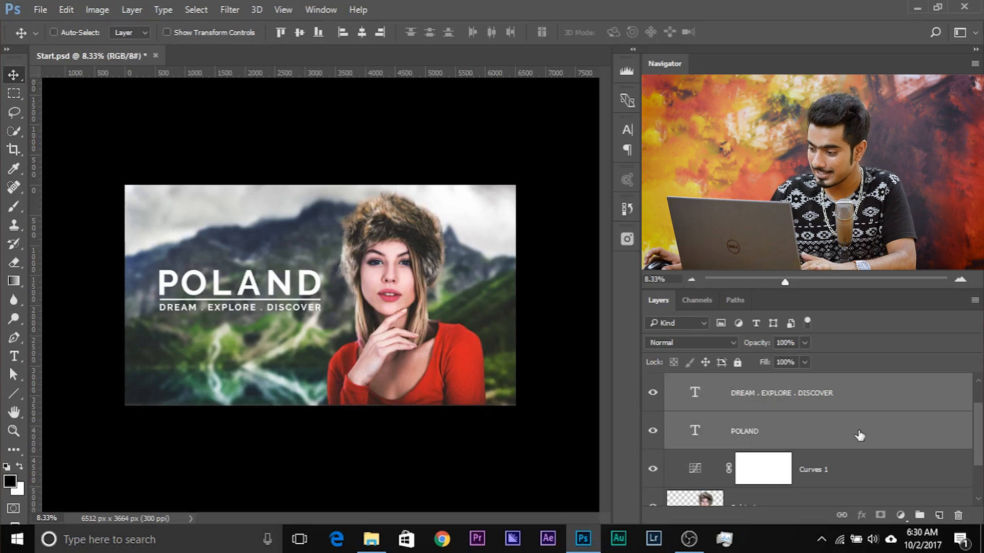
right_click(859, 435)
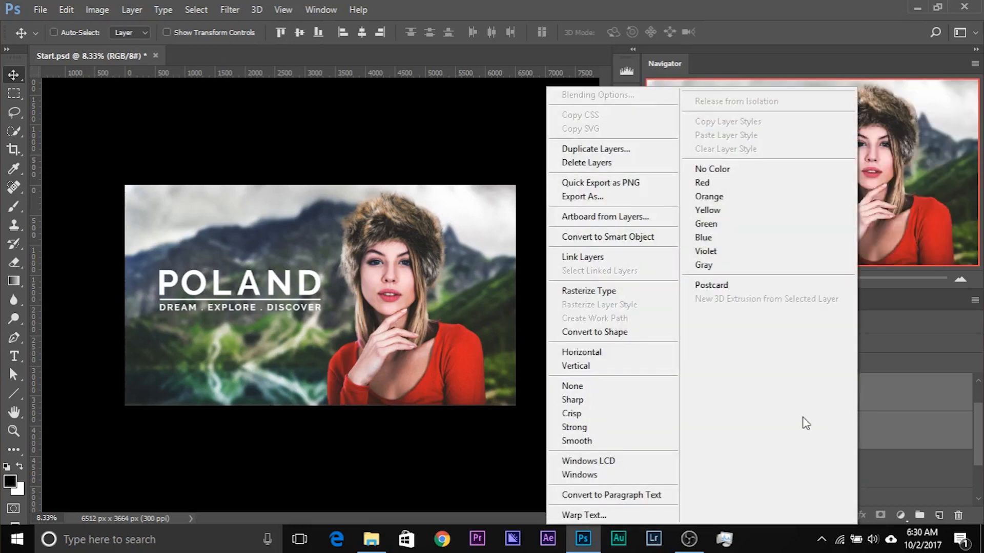
click(640, 238)
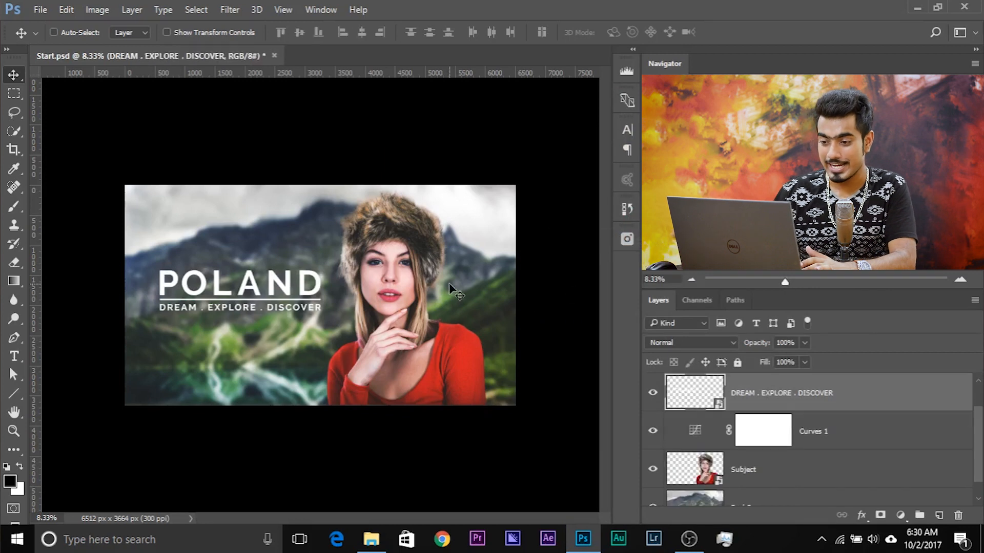
Step: Open the contents of the text Smart Object to inspect its layers, and close that document without changes
key(ctrl+plus)
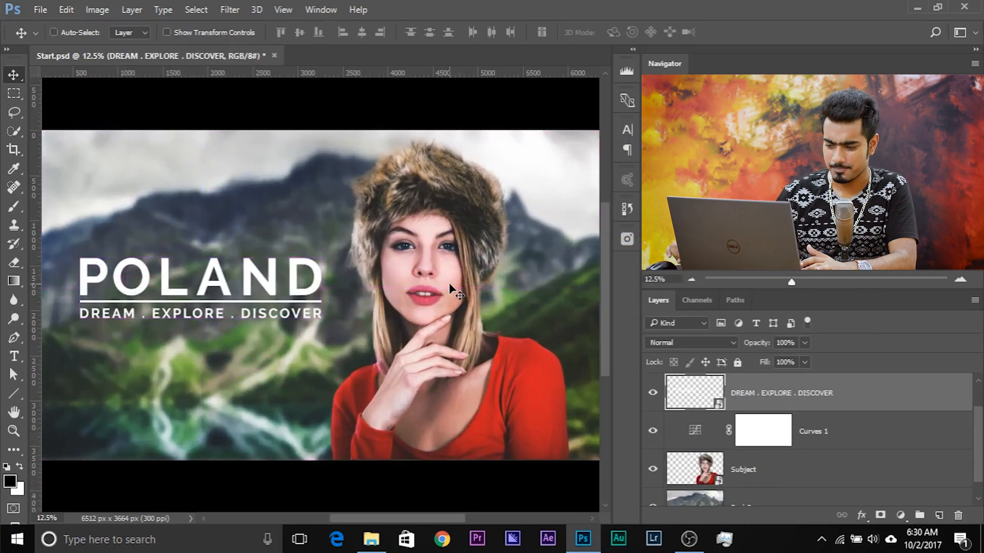
double_click(692, 391)
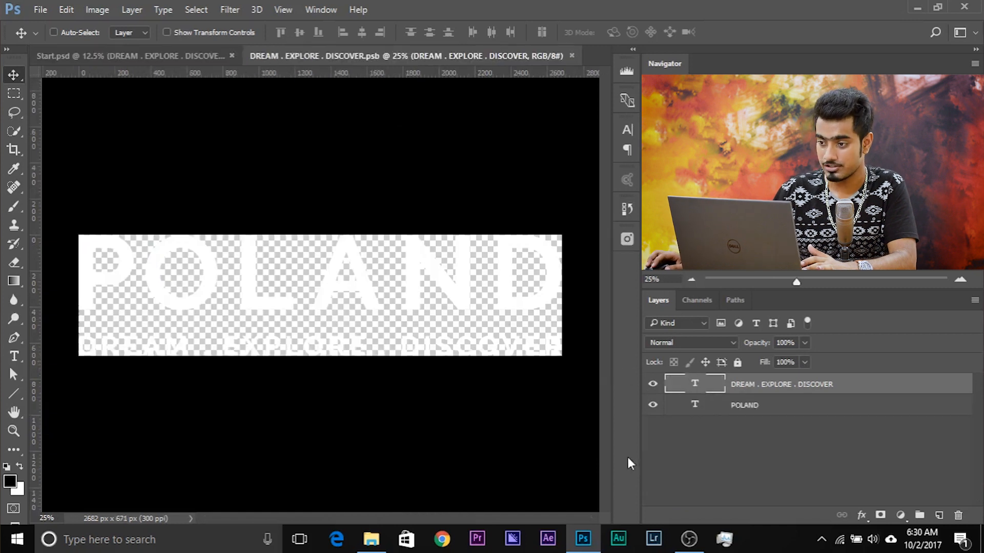
click(573, 56)
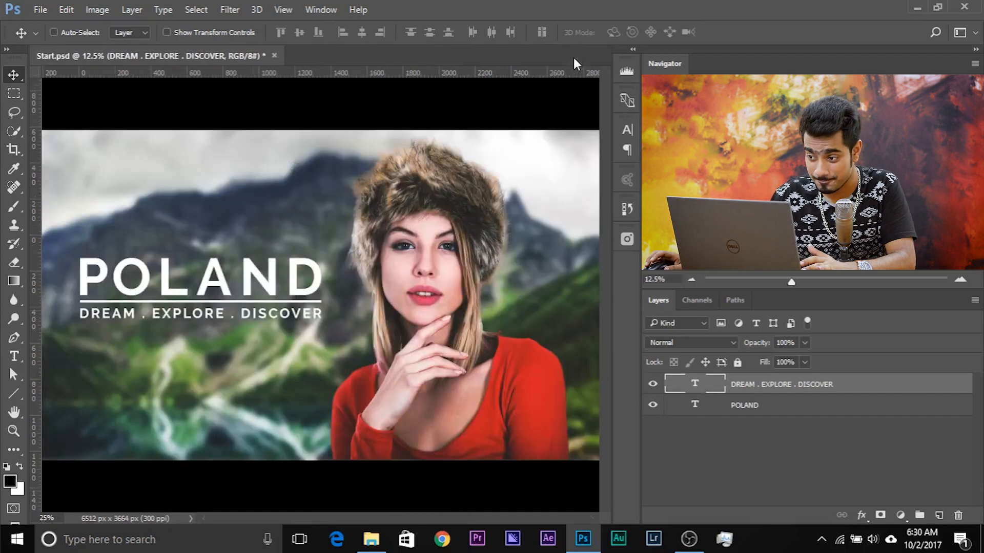
key(ctrl)
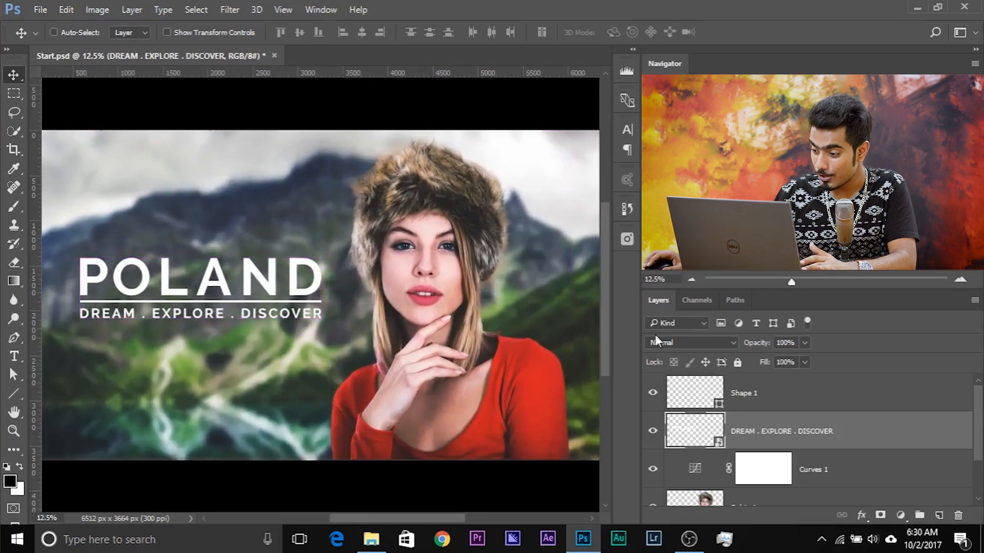
Step: Add a new layer above the Subject layer and stamp all visible layers into it
scroll(740, 465, down, 2)
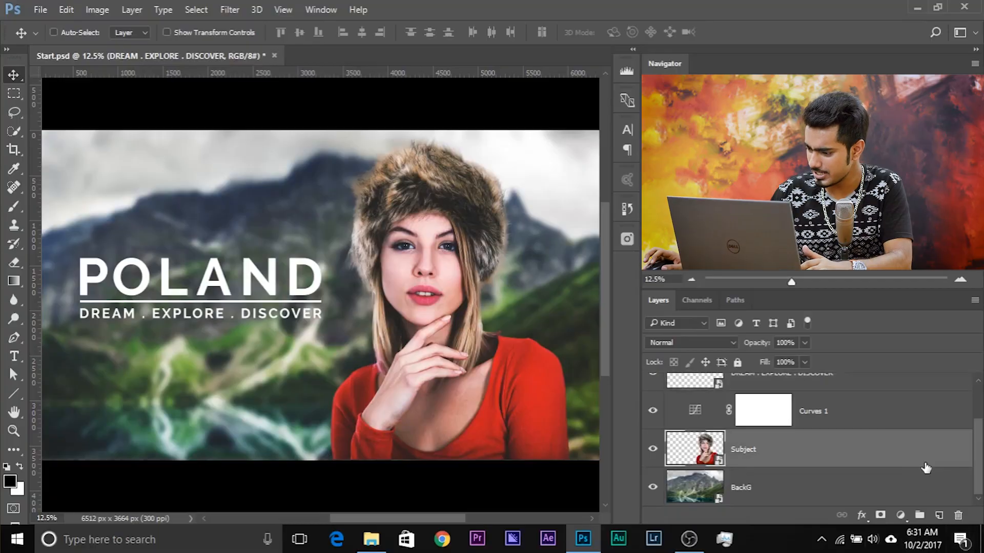
click(938, 515)
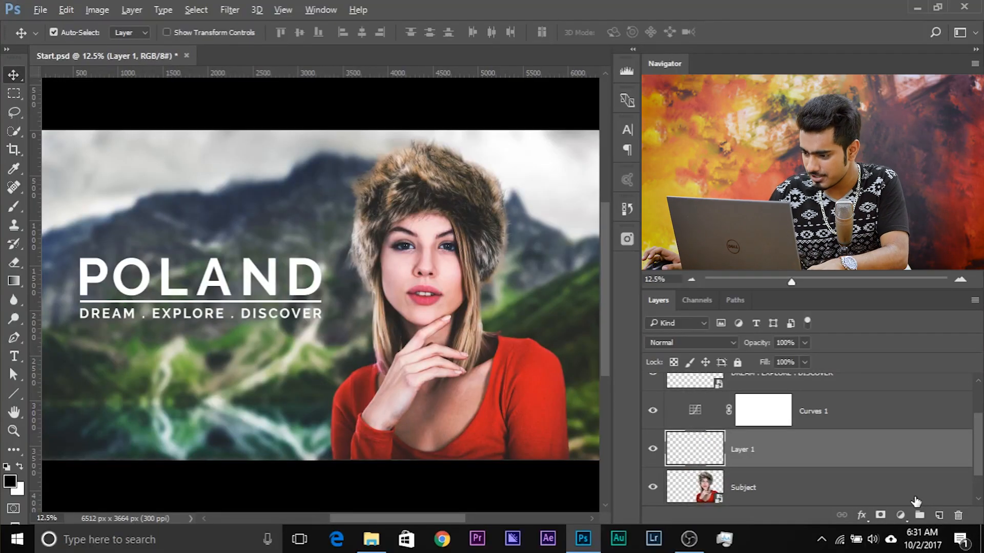
key(ctrl+shift+alt+e)
scroll(819, 451, up, 3)
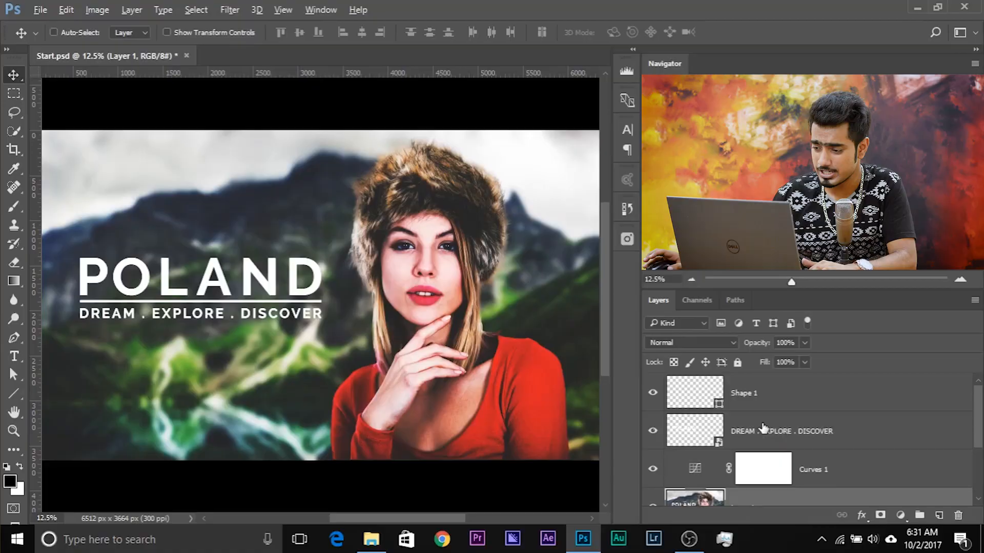
Step: Delete the stamped composite layer above Subject
scroll(819, 451, down, 3)
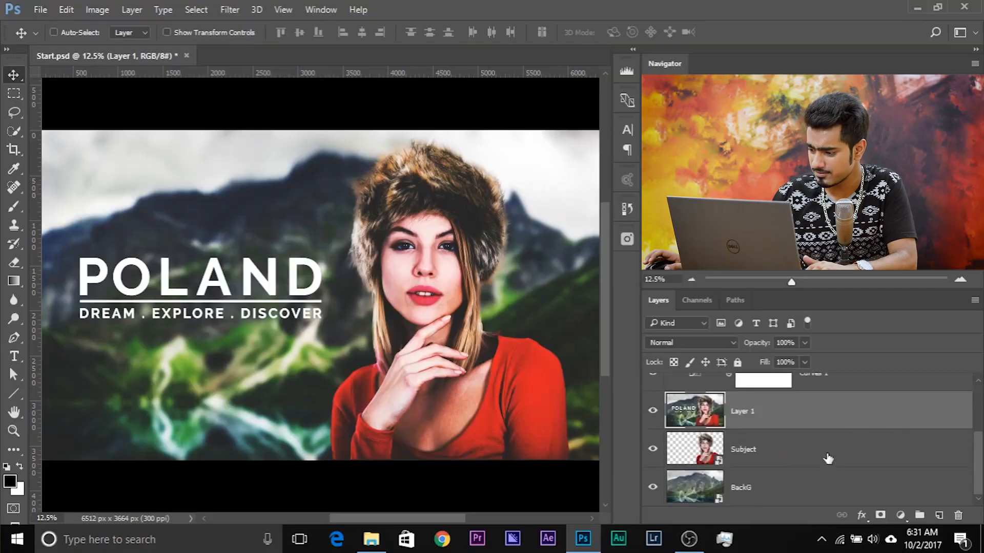
drag(880, 413, 957, 515)
drag(207, 282, 267, 310)
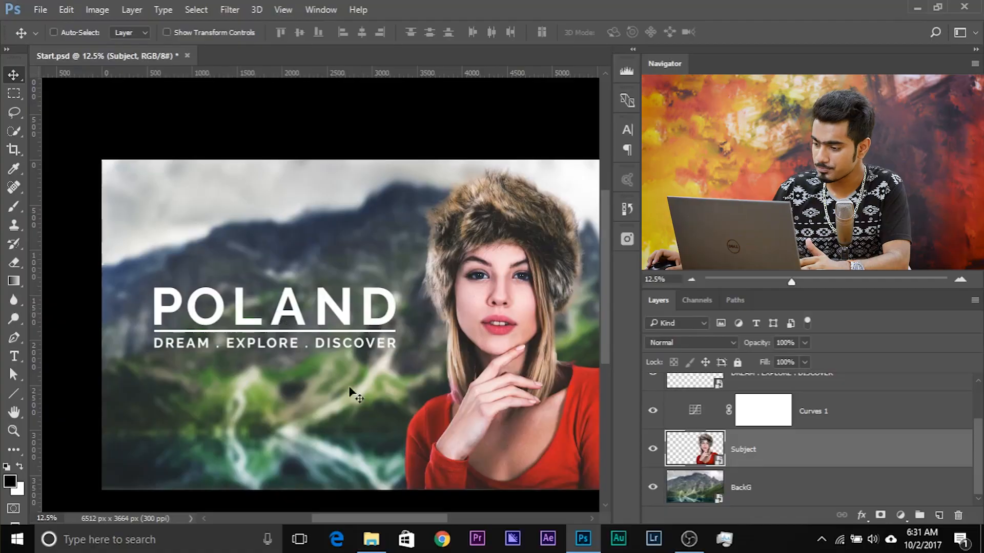
Step: Try distorting the text Smart Object with Free Transform, making its left side taller and pulling its left edge inward
scroll(768, 420, up, 2)
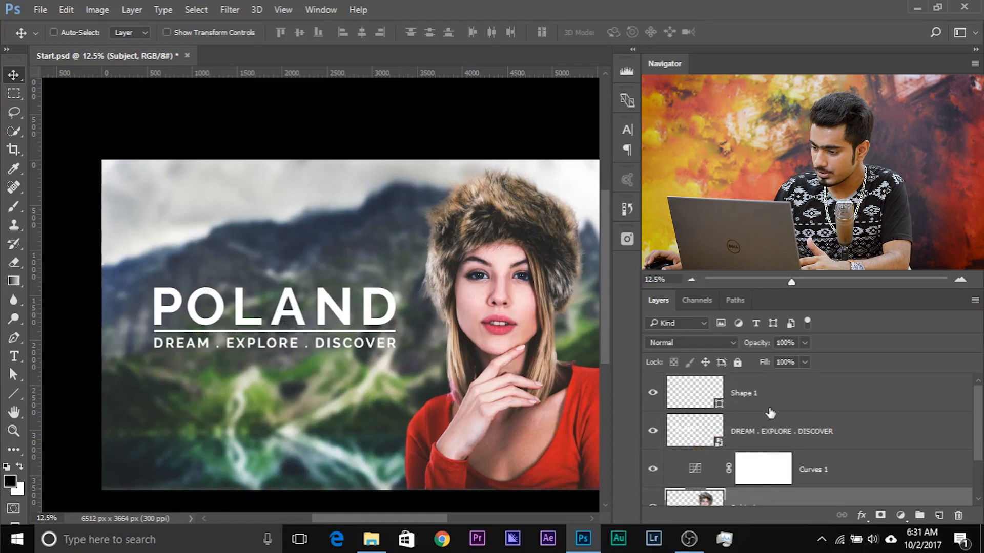
click(717, 435)
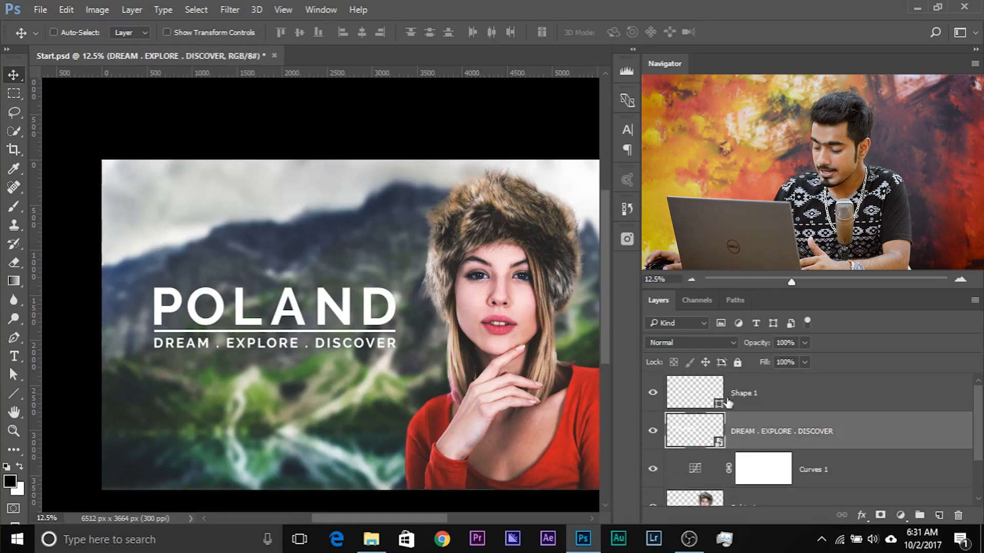
key(ctrl)
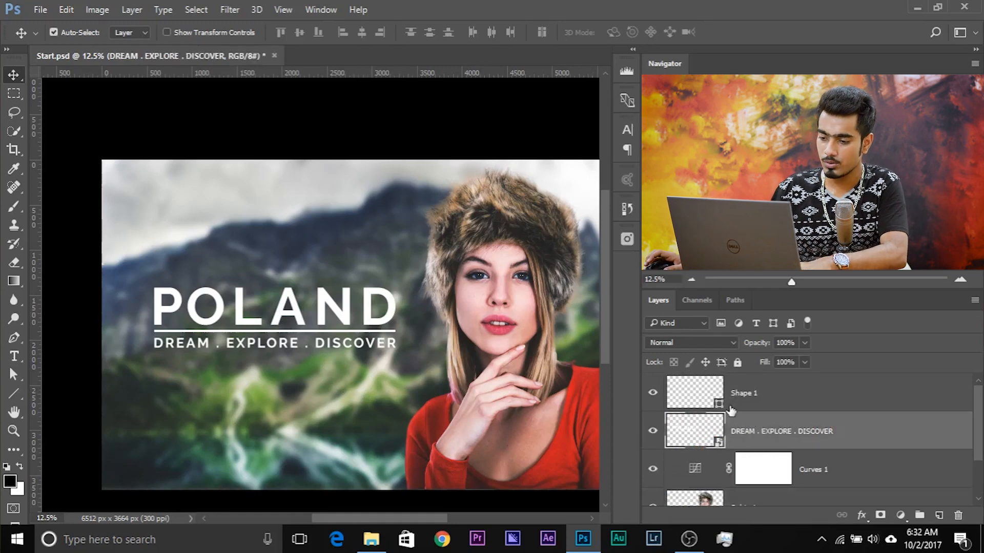
key(ctrl+t)
right_click(388, 331)
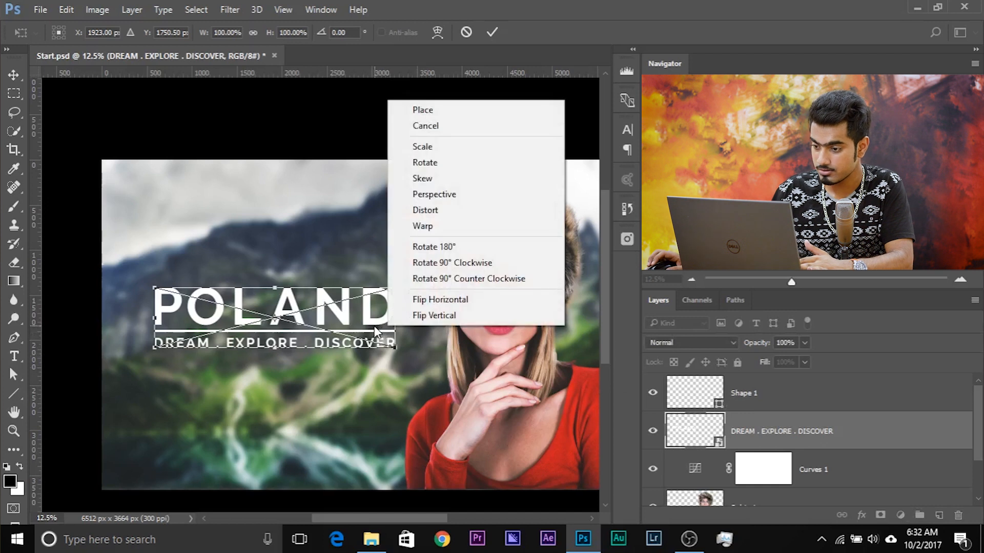
click(412, 210)
mouse_move(393, 296)
mouse_down()
mouse_move(400, 286)
mouse_move(394, 294)
mouse_up()
drag(153, 288, 155, 268)
drag(157, 318, 186, 321)
key(Return)
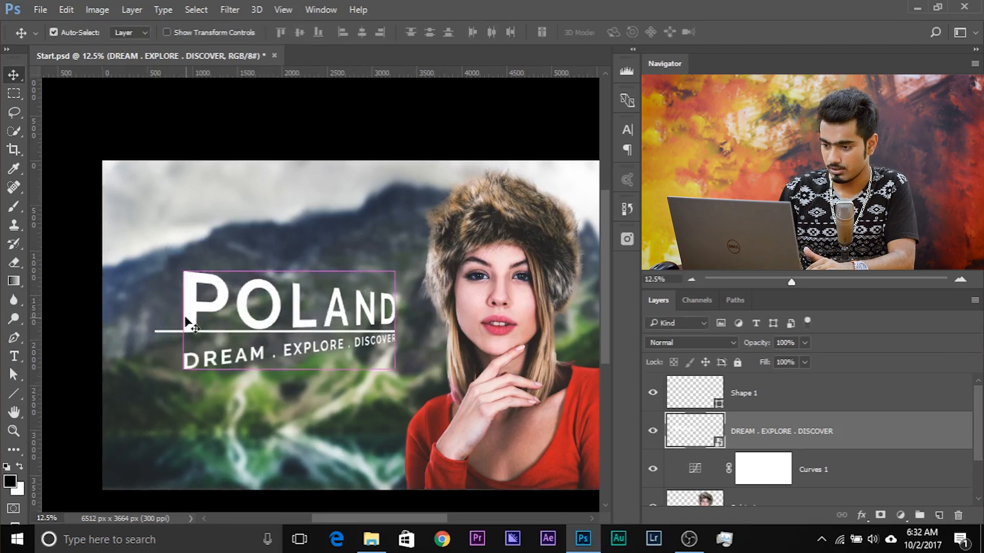
Step: Convert the POLAND text, the tagline and the Shape 1 divider line together into one Smart Object
key(ctrl+minus)
key(ctrl+plus)
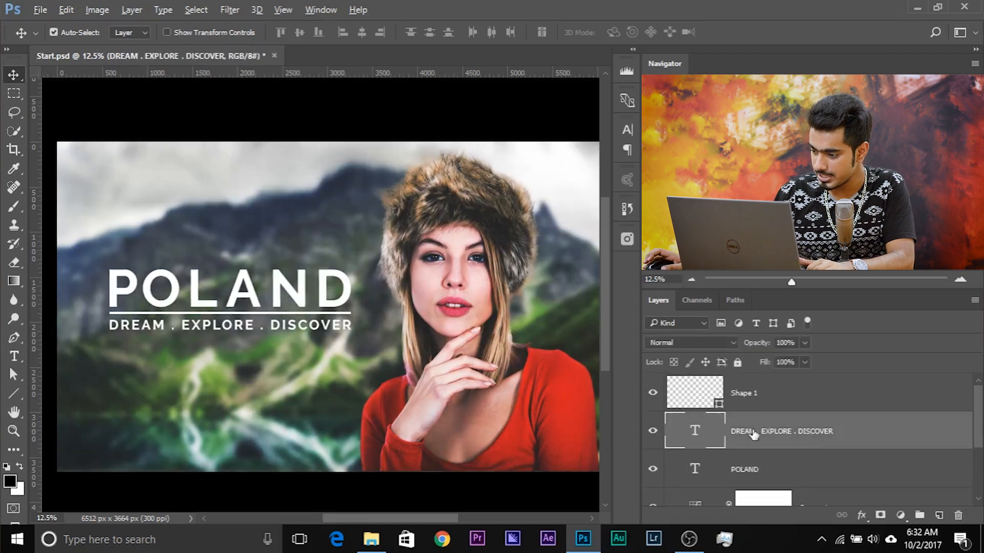
click(769, 464)
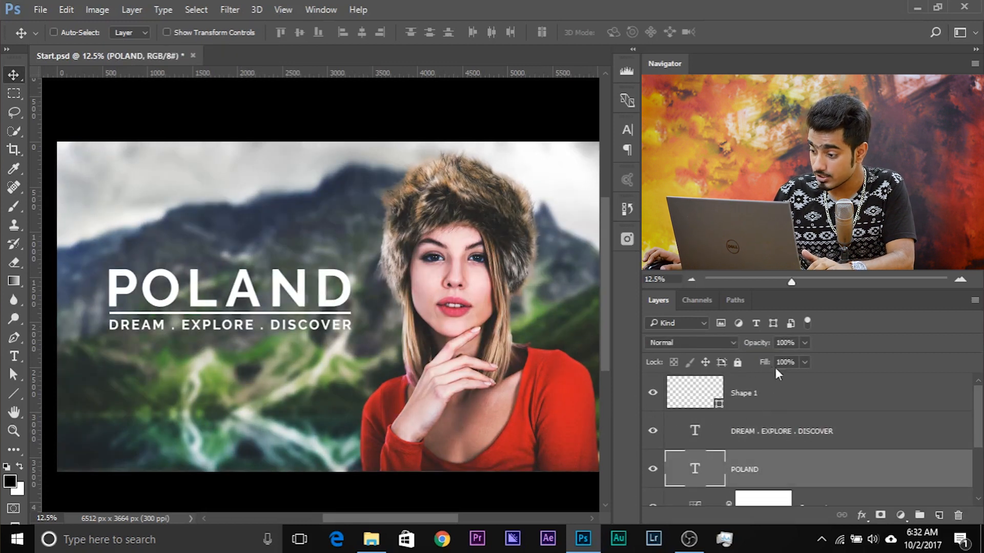
shift+click(757, 440)
shift+click(757, 399)
right_click(798, 399)
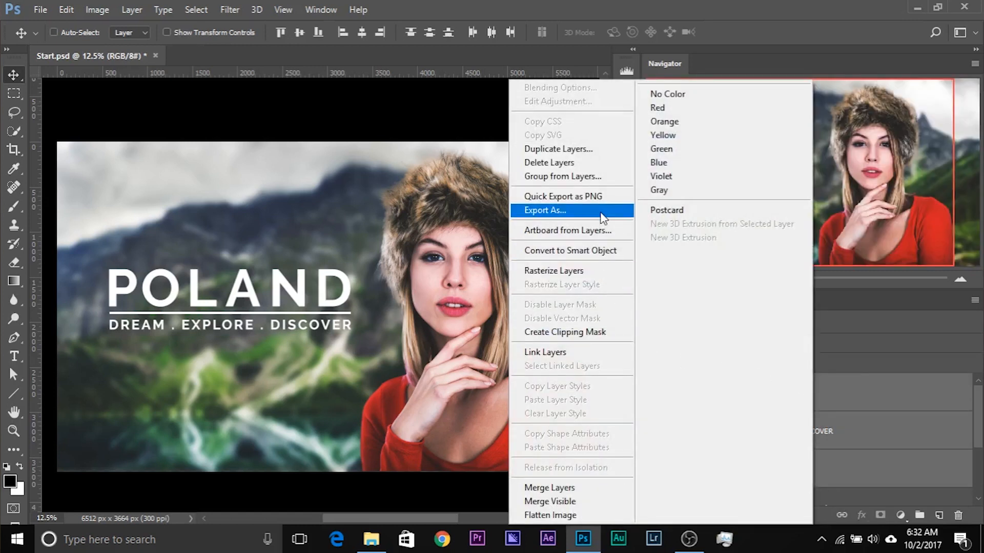
click(597, 250)
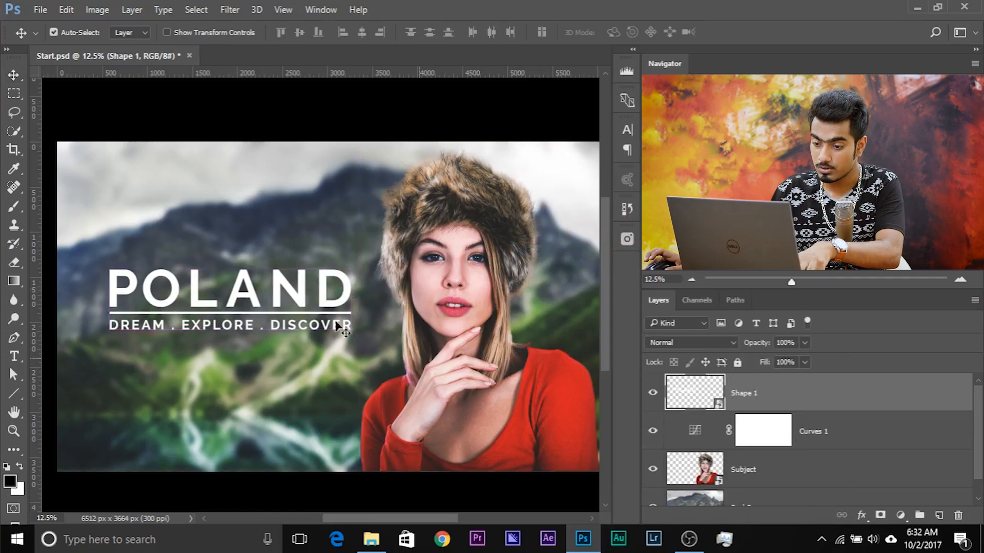
Step: Apply a Perspective transform to the title Smart Object, stretching its left side to about 202.5% height
key(ctrl+t)
right_click(303, 288)
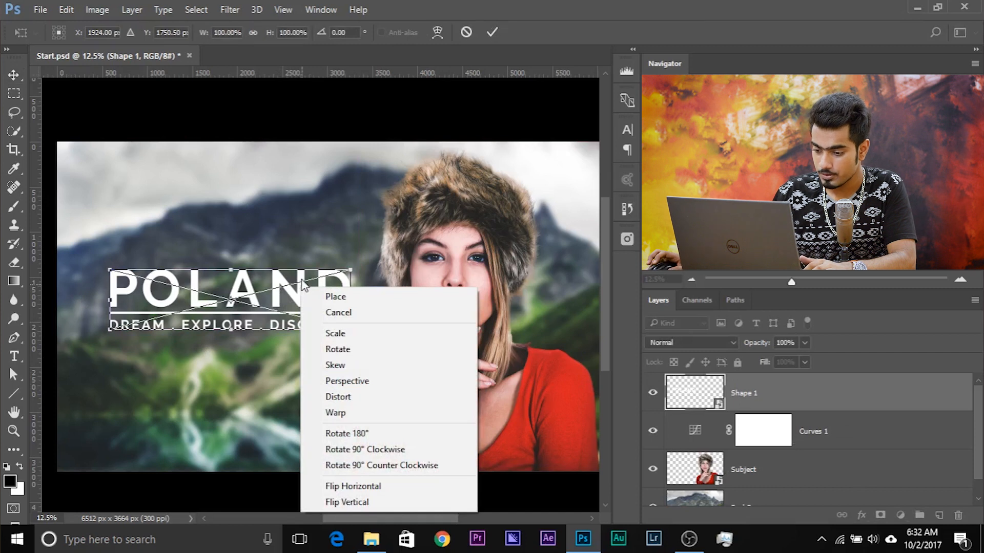
click(313, 382)
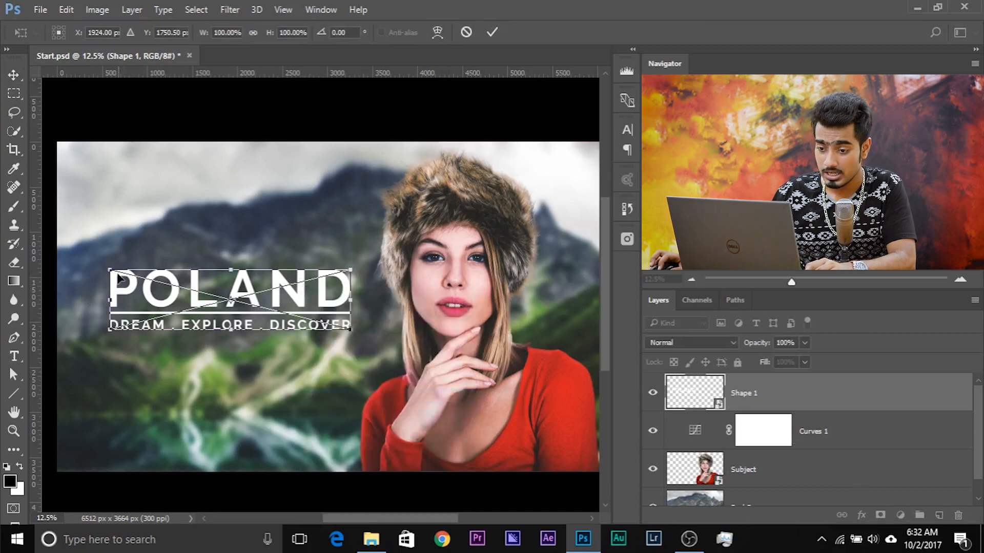
drag(116, 275, 122, 243)
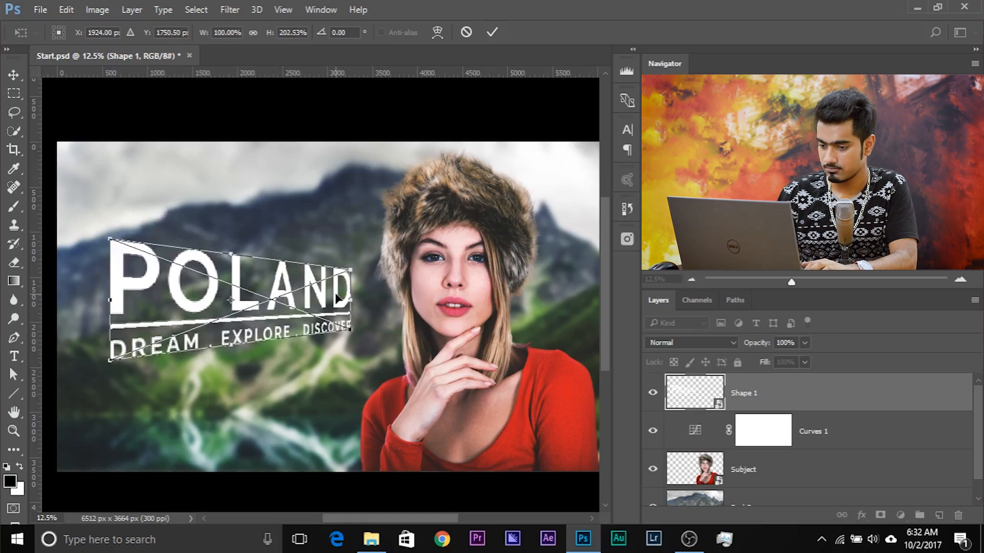
key(Return)
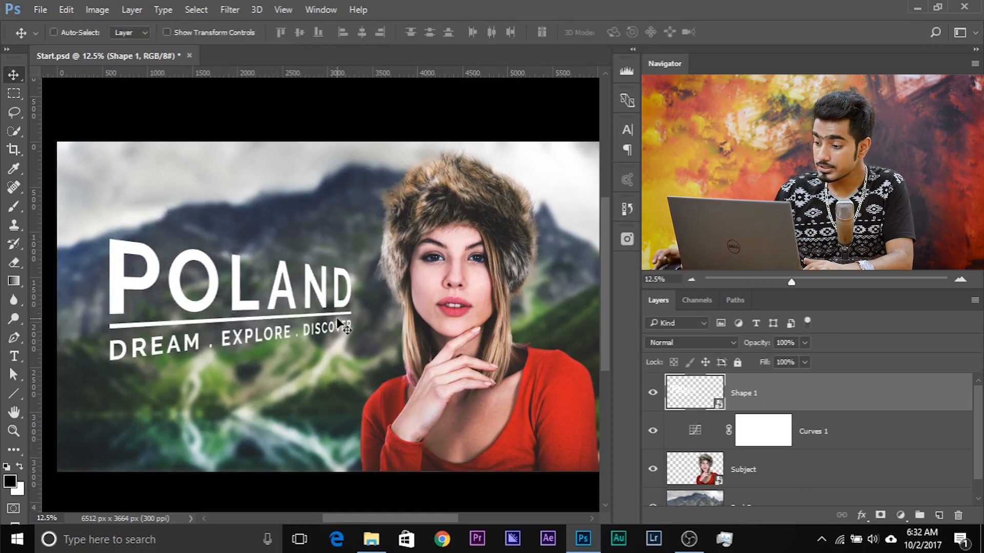
Step: Open the title Smart Object's contents, replace the POLAND text with HOLLAND and select the tagline layer
double_click(706, 398)
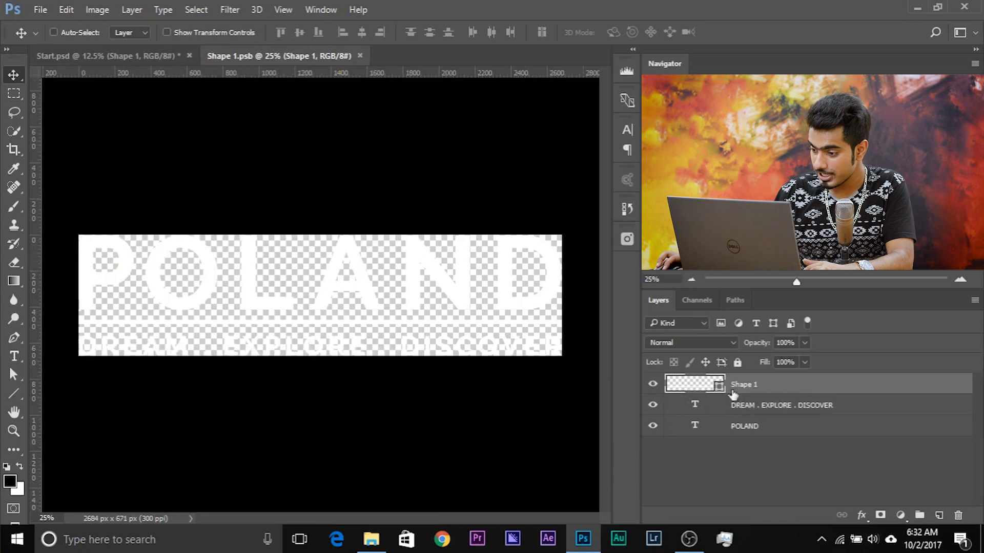
double_click(694, 426)
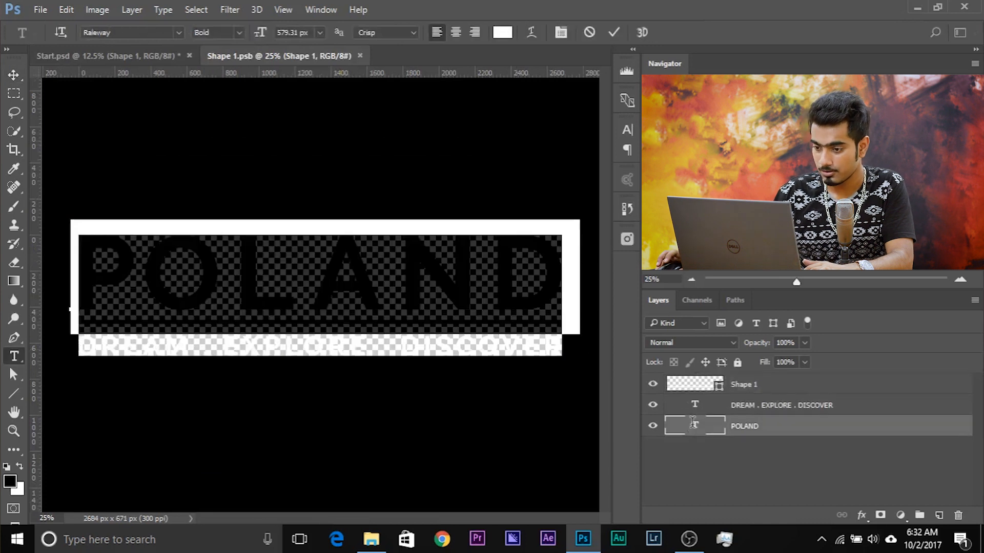
text(HOLLA)
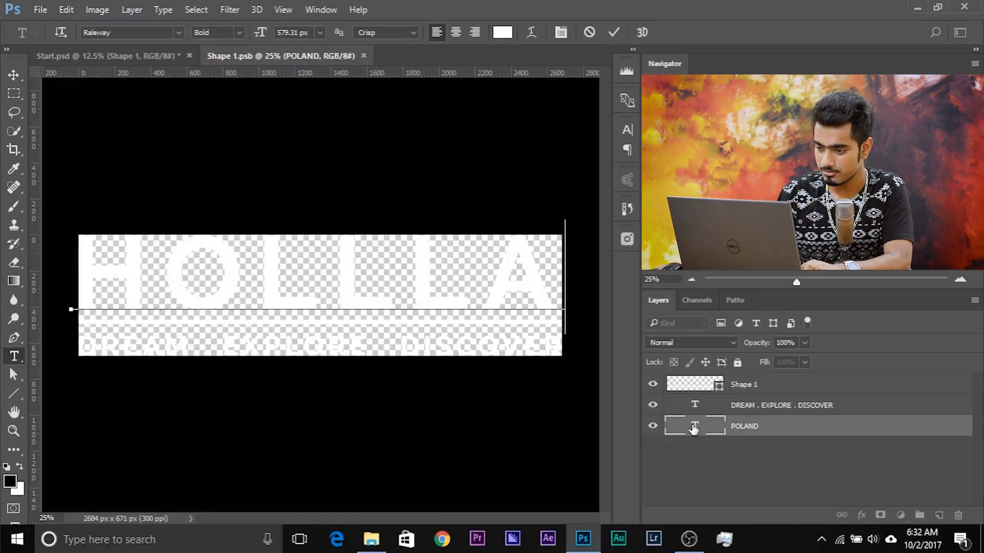
key(BackSpace)
text(AN)
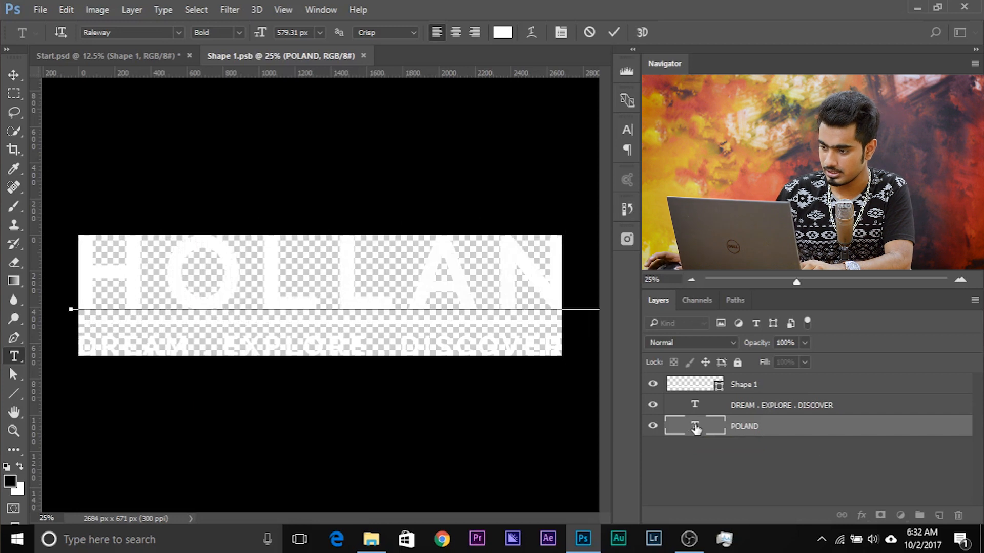
key(ctrl+Return)
key(v)
click(797, 407)
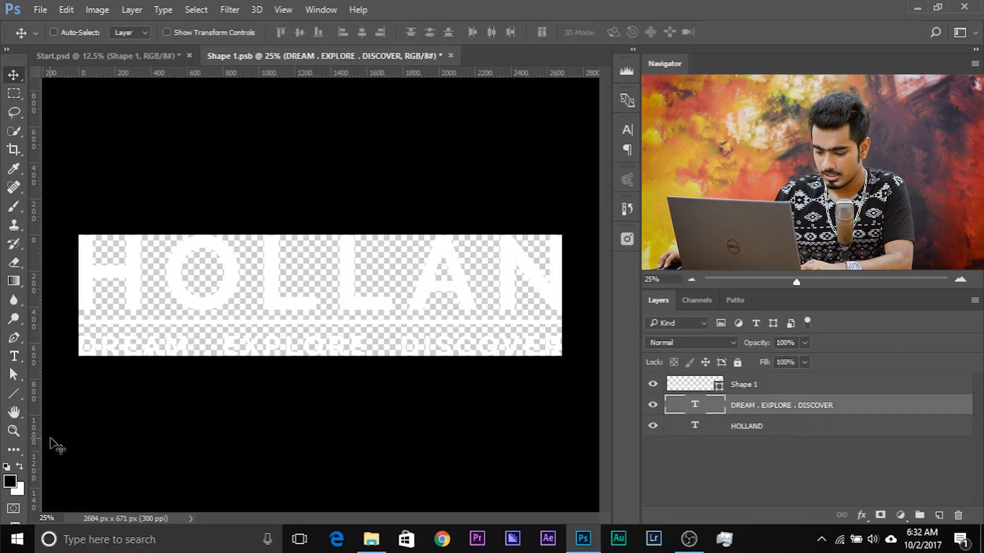
Step: Extend the Smart Object document's canvas with the Crop tool to about 3284 px wide so the whole word HOLLAND fits
key(c)
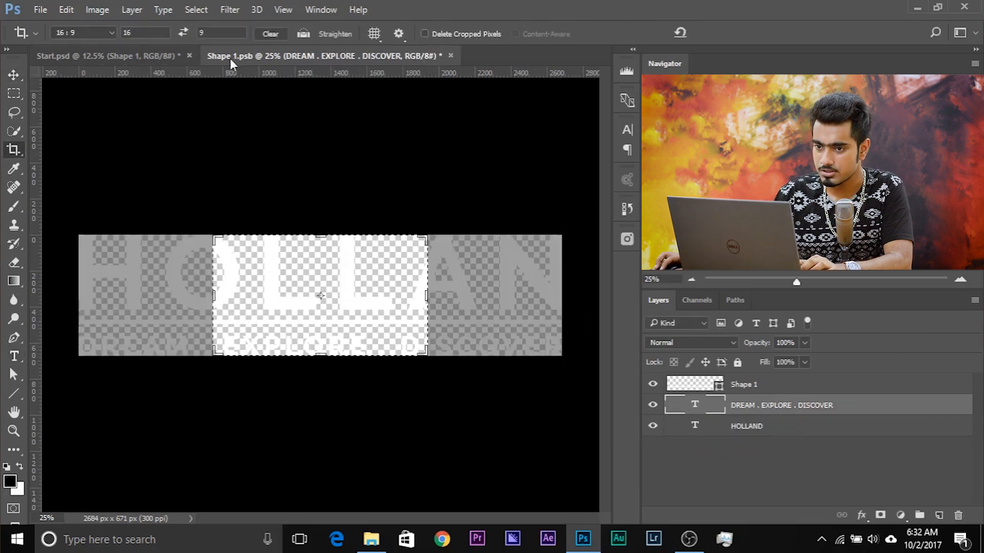
click(104, 36)
click(108, 136)
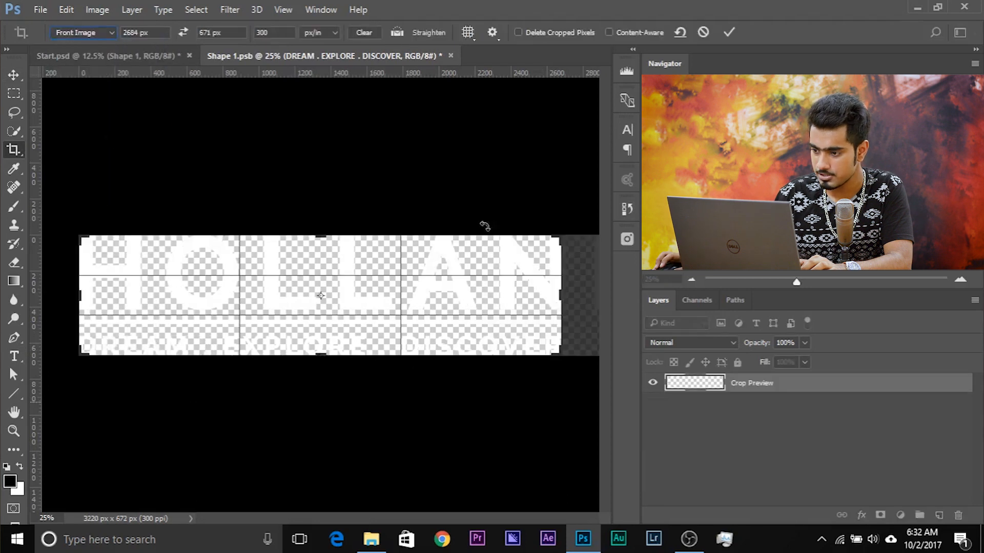
drag(557, 302, 579, 296)
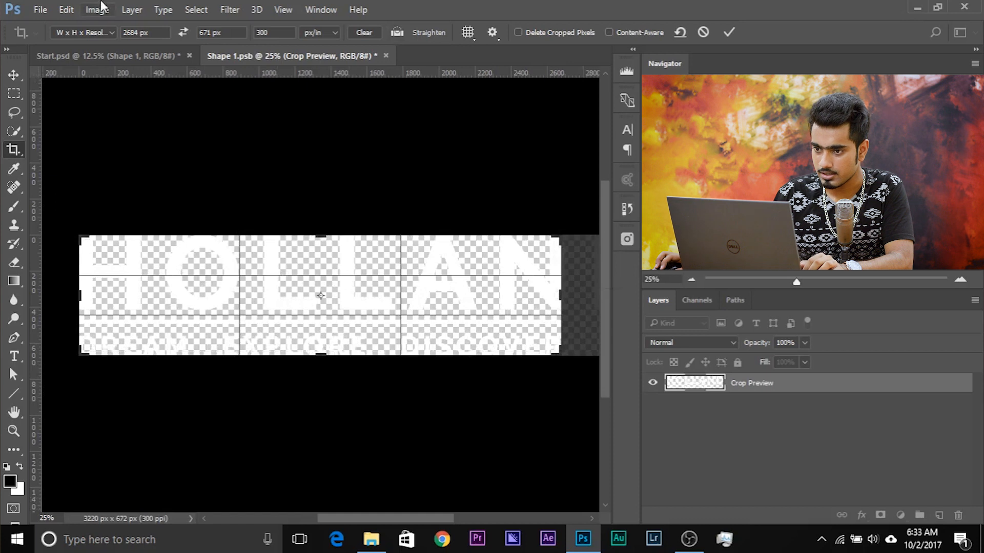
click(84, 32)
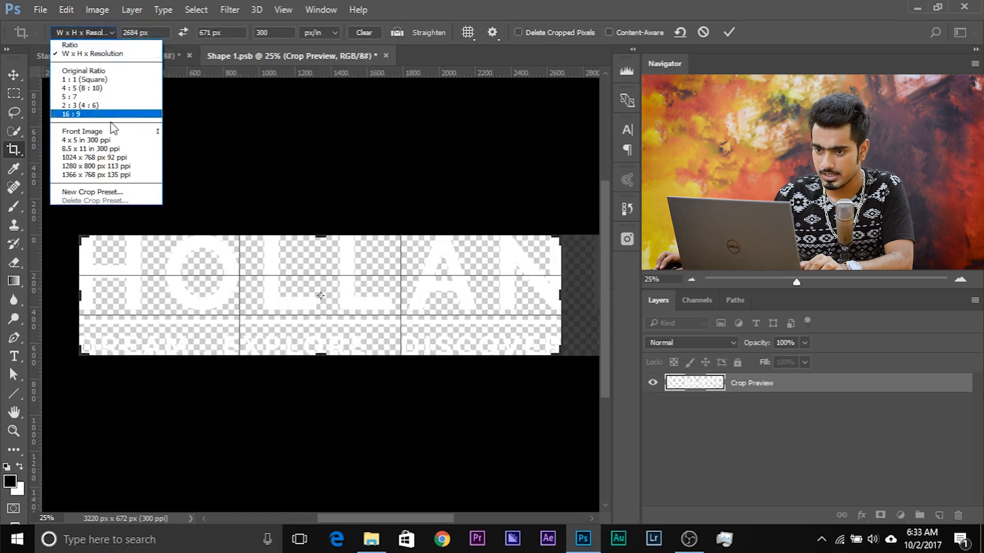
click(114, 133)
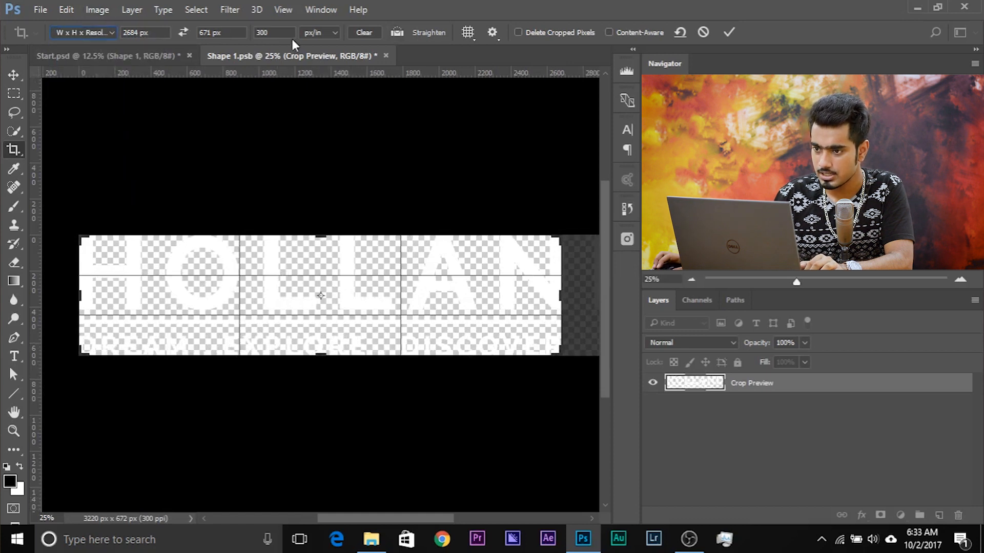
click(363, 32)
drag(560, 296, 587, 295)
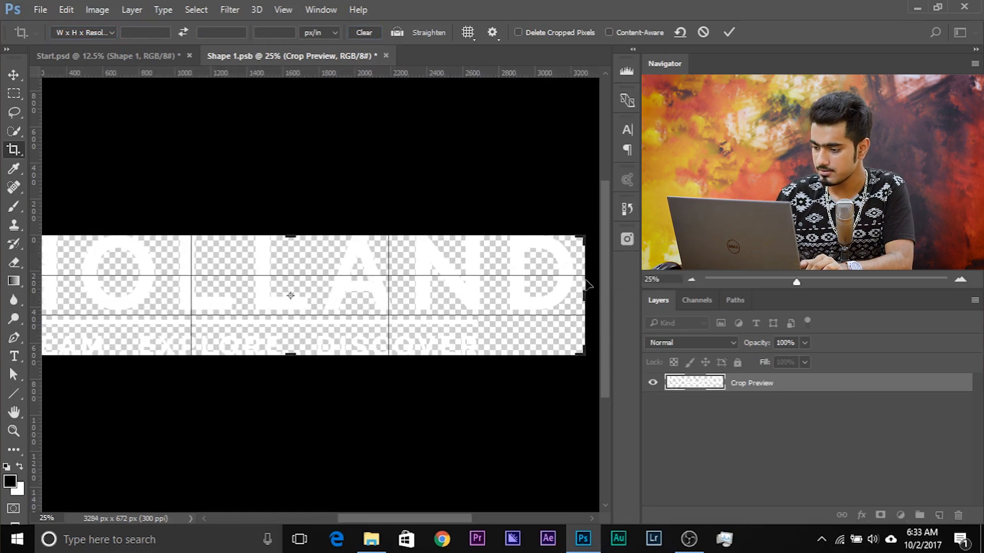
click(15, 76)
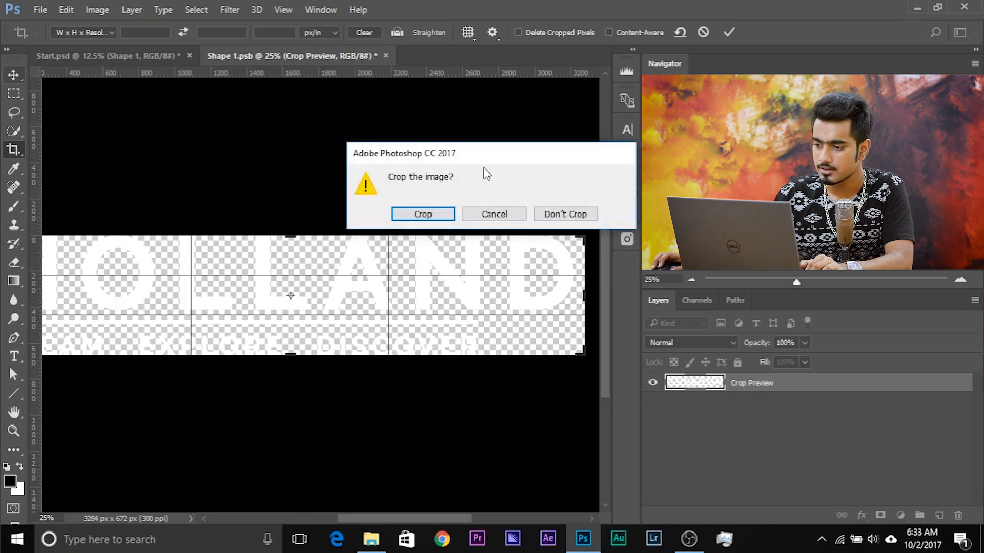
click(423, 214)
Step: Save the edited Smart Object contents and return to the Start.psd document
click(39, 9)
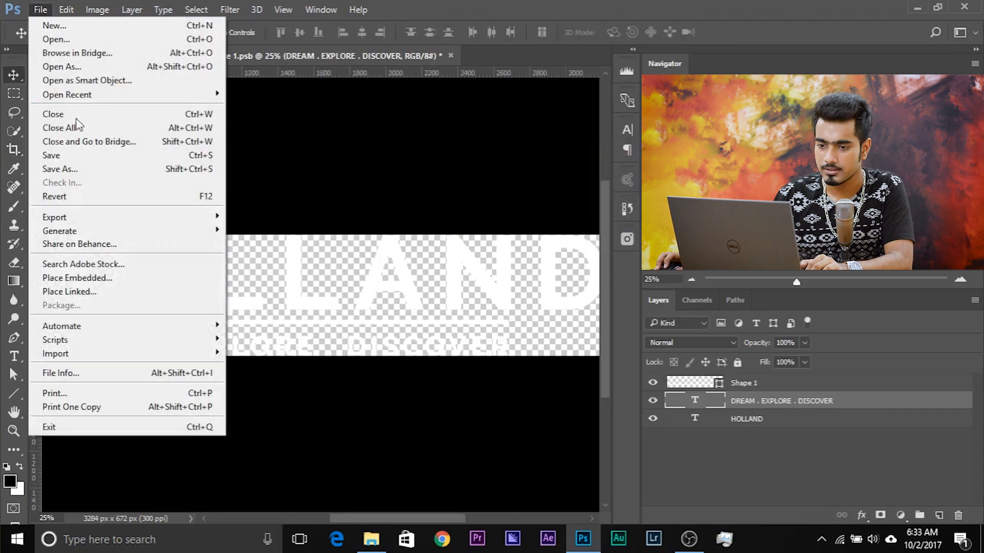
click(84, 154)
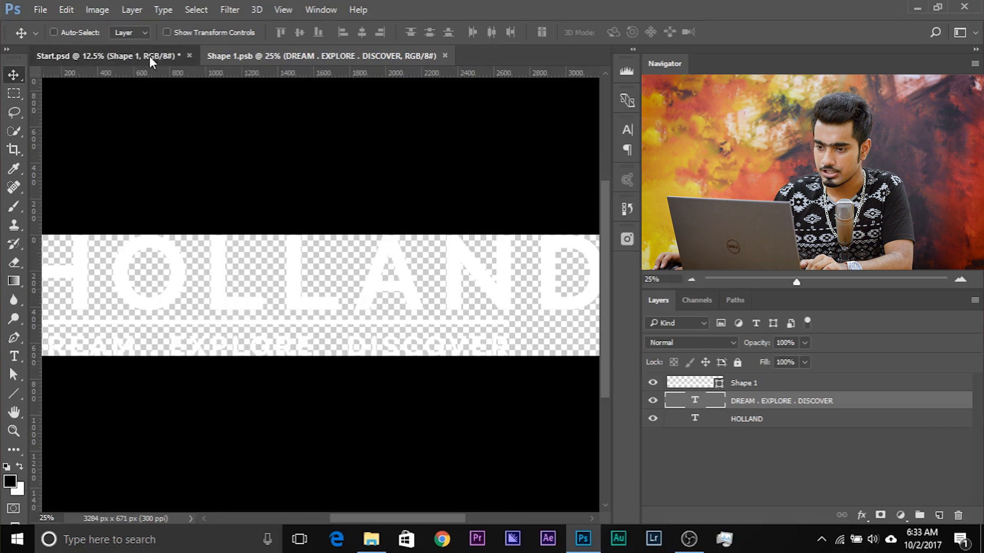
click(149, 57)
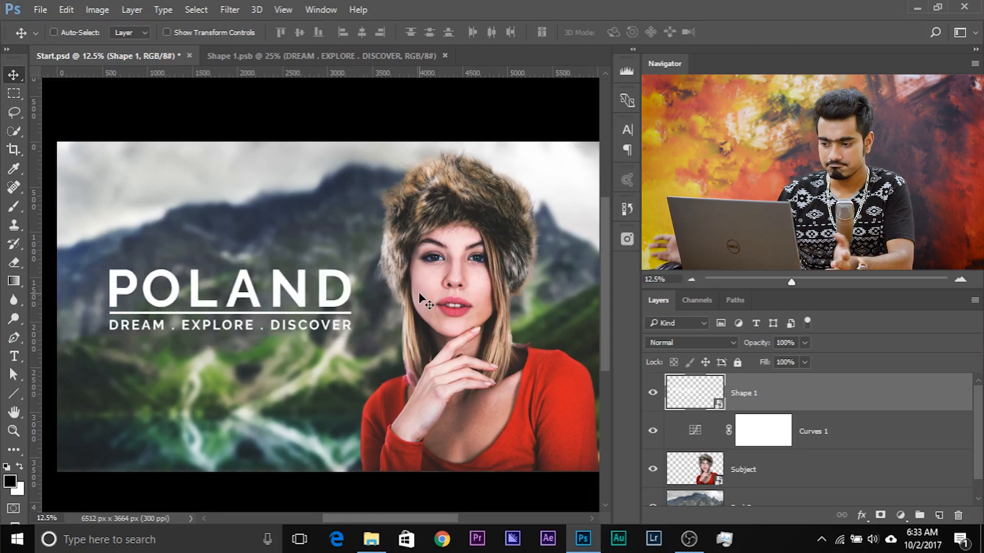
Step: Delete the Shape 1 divider line between the POLAND text and the tagline
key(ctrl+minus)
key(ctrl+plus)
key(ctrl+minus)
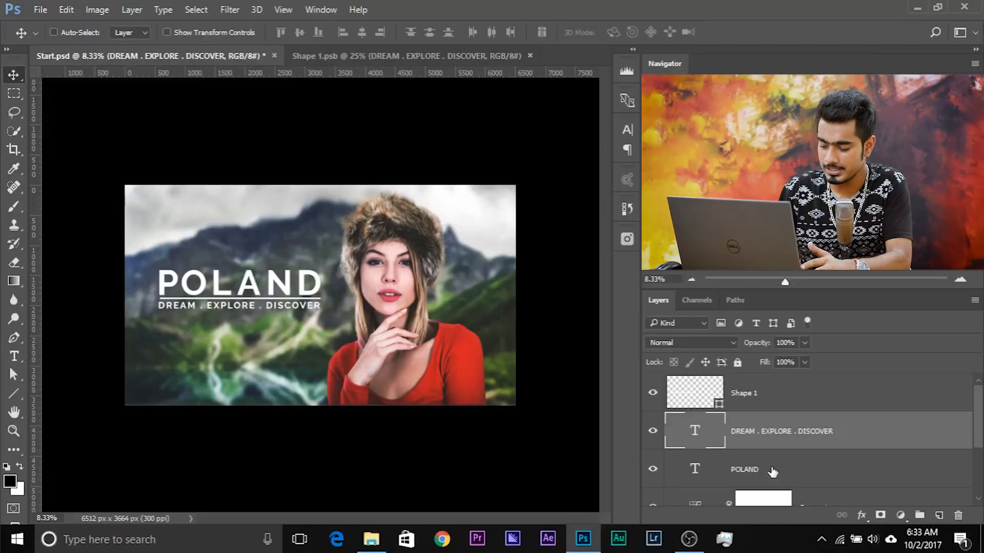
key(ctrl+plus)
key(ctrl+plus)
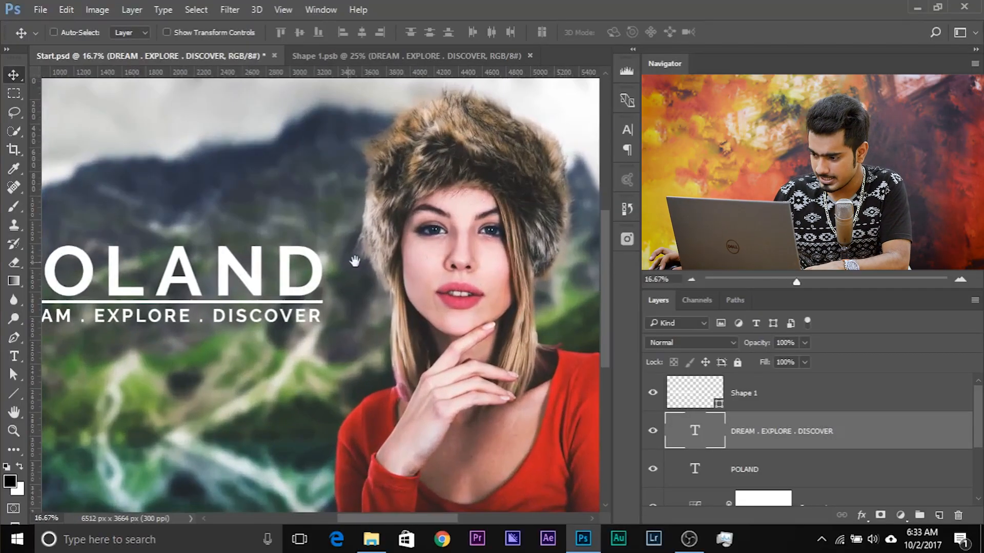
drag(353, 262, 452, 268)
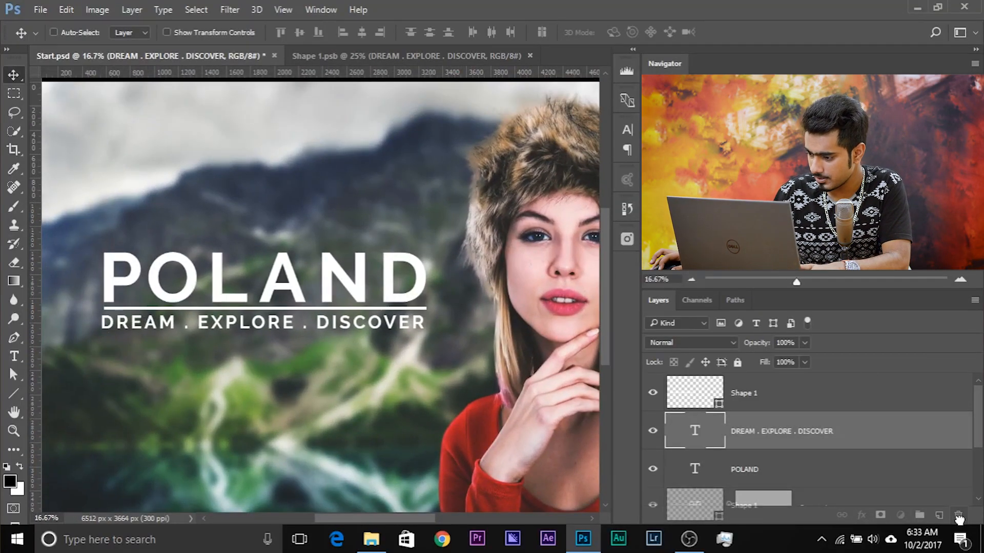
scroll(793, 456, down, 1)
key(ctrl+plus)
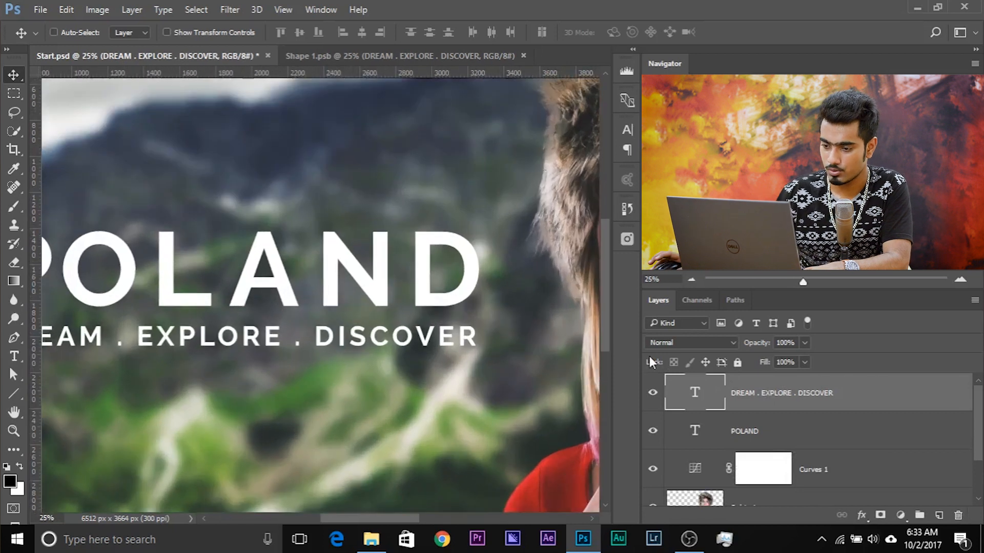
drag(253, 290, 350, 315)
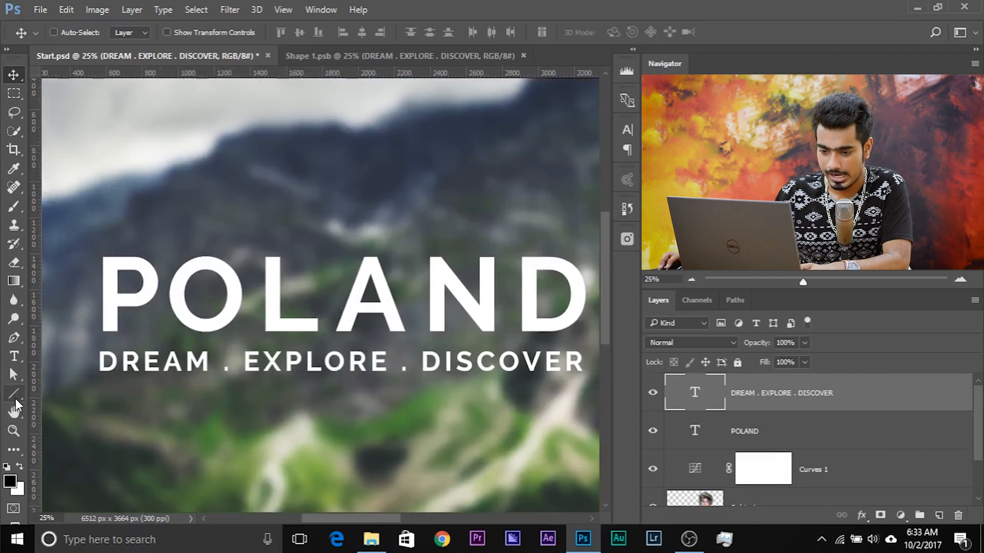
Step: Draw a white rectangle without stroke, about 2824 × 576 px, over the POLAND text and move its layer directly beneath the POLAND layer
drag(14, 394, 43, 394)
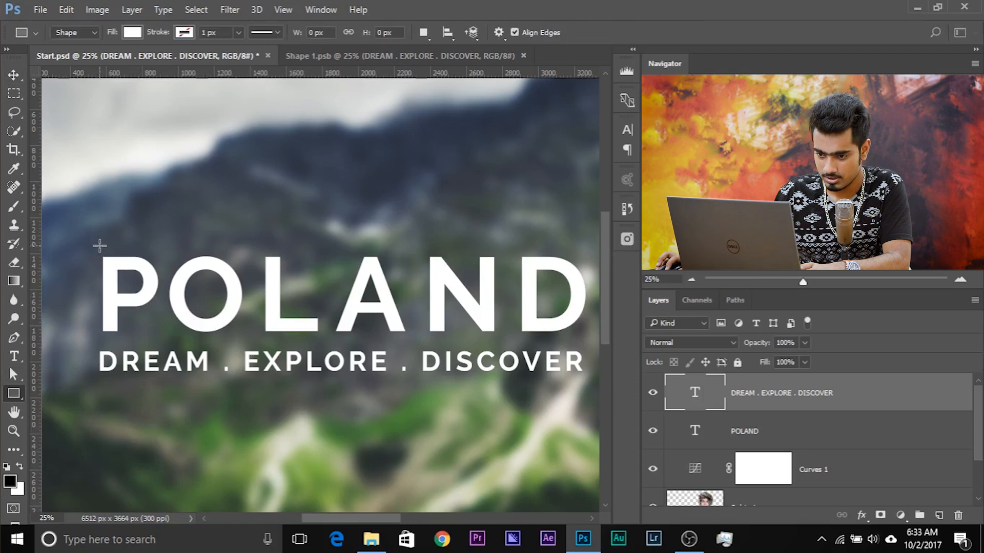
drag(84, 240, 592, 343)
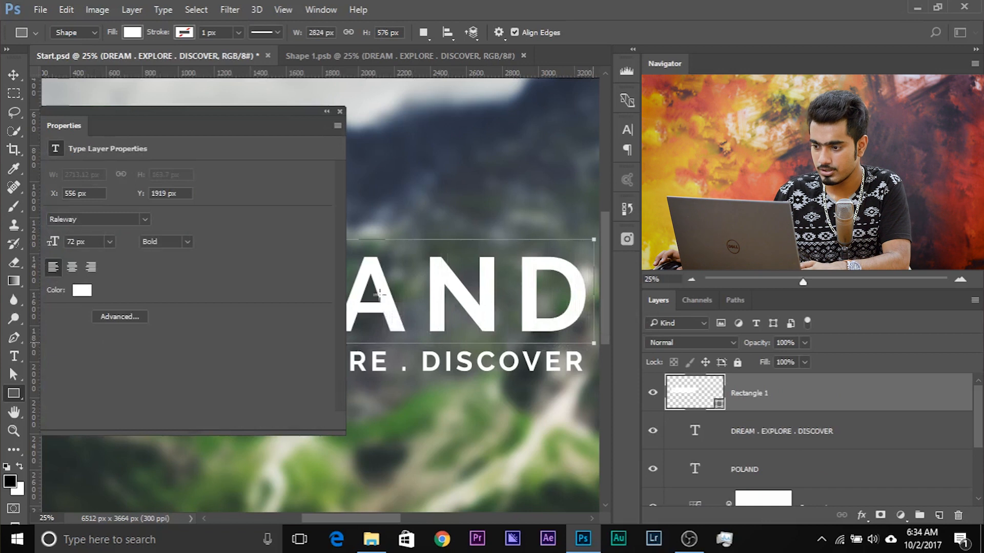
click(340, 112)
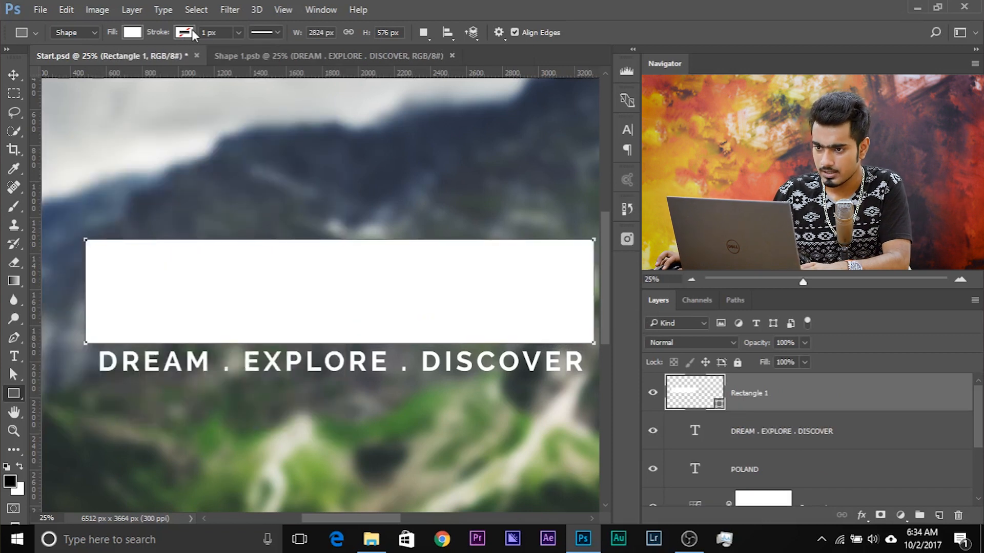
click(186, 32)
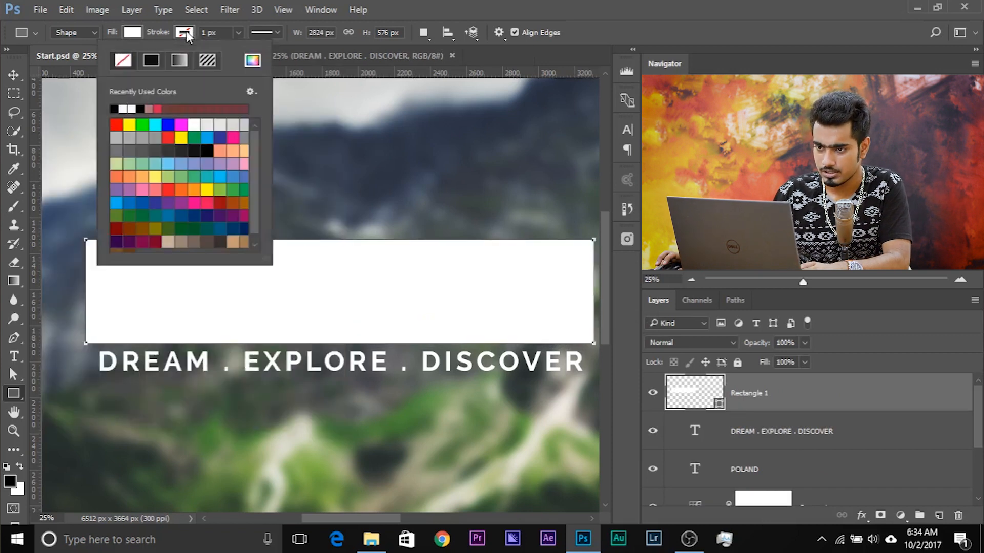
click(241, 33)
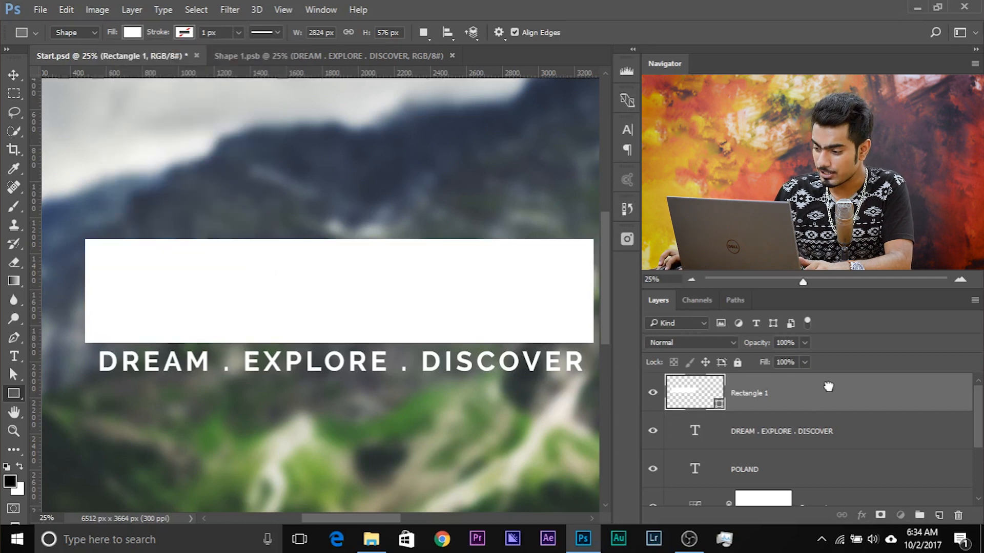
drag(828, 386, 794, 484)
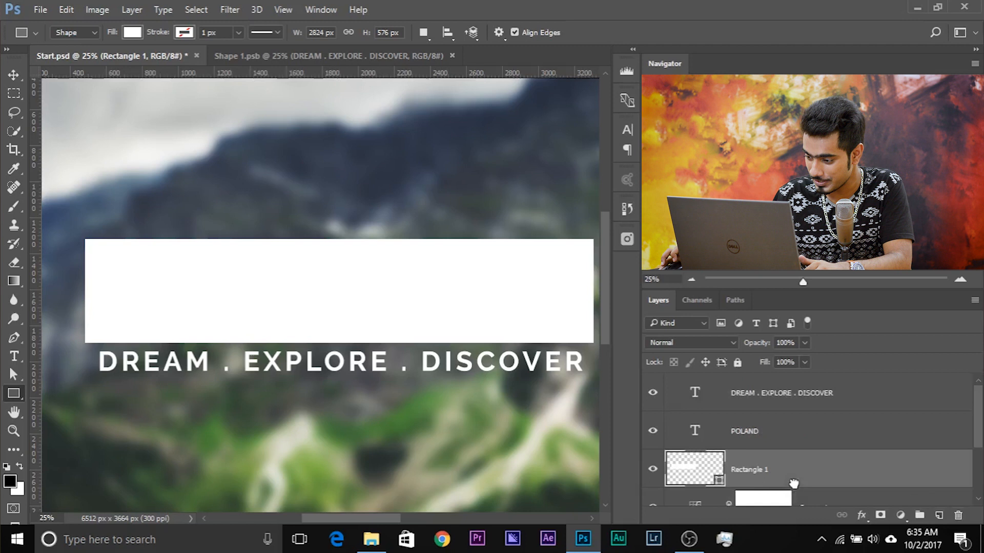
Step: Set the POLAND layer's blending options to 0% Fill Opacity with a Shallow knockout
click(744, 436)
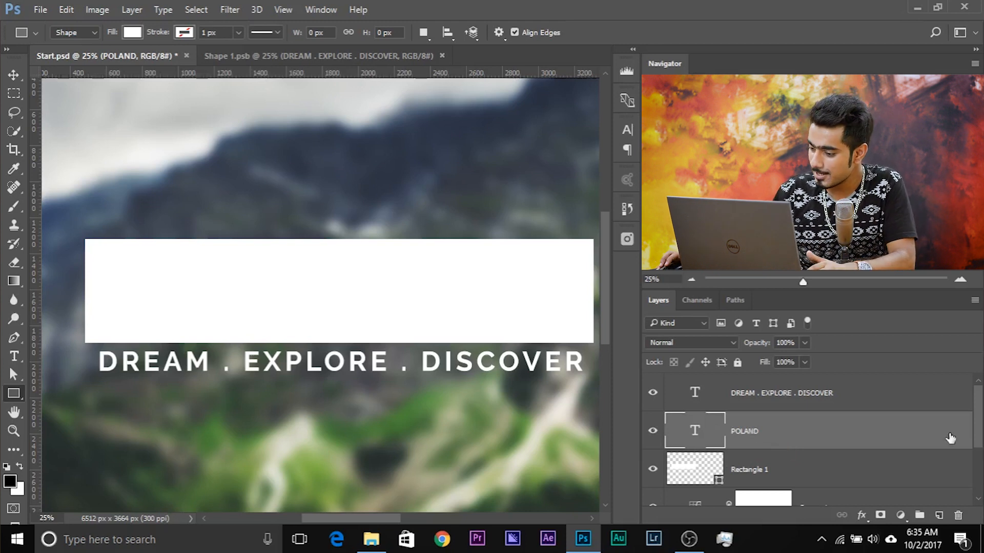
right_click(903, 429)
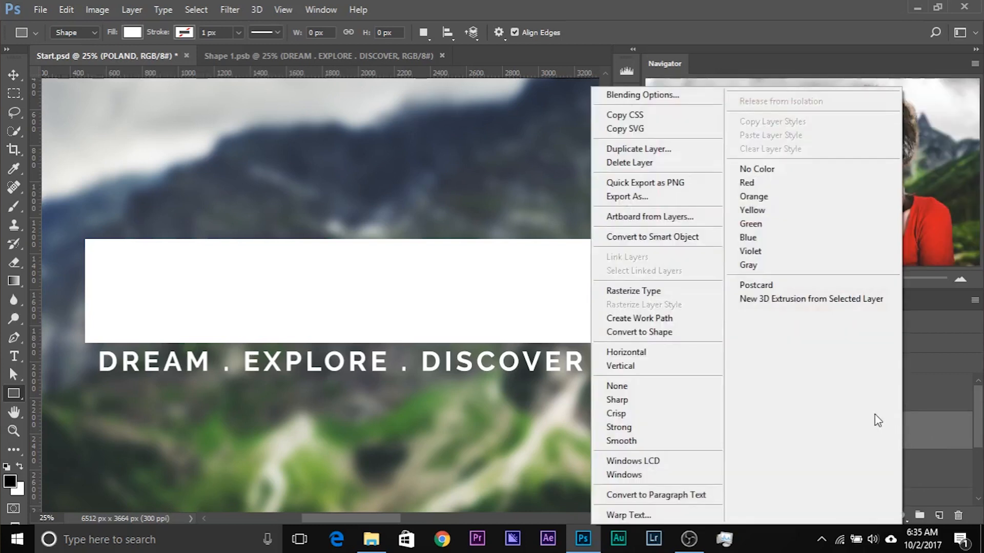
click(670, 97)
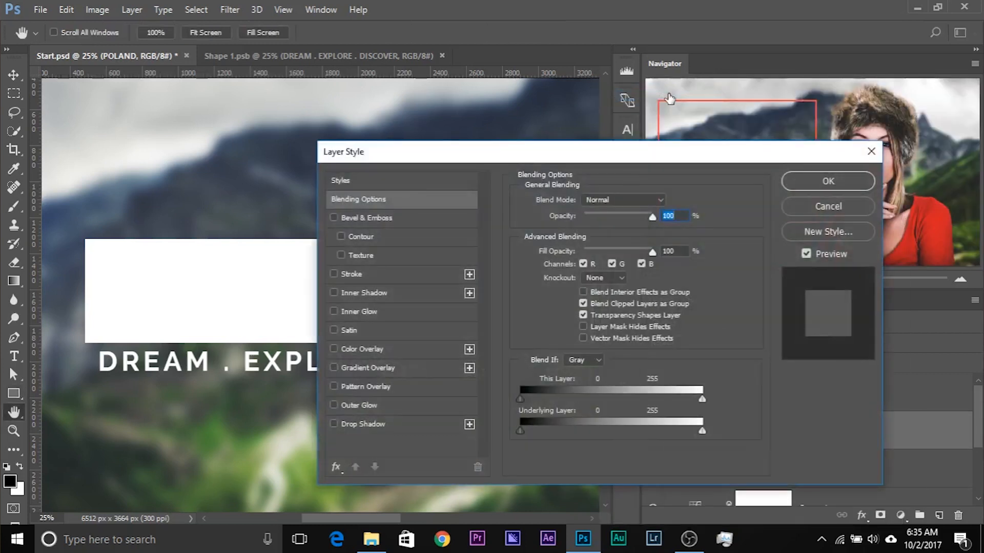
drag(502, 151, 642, 154)
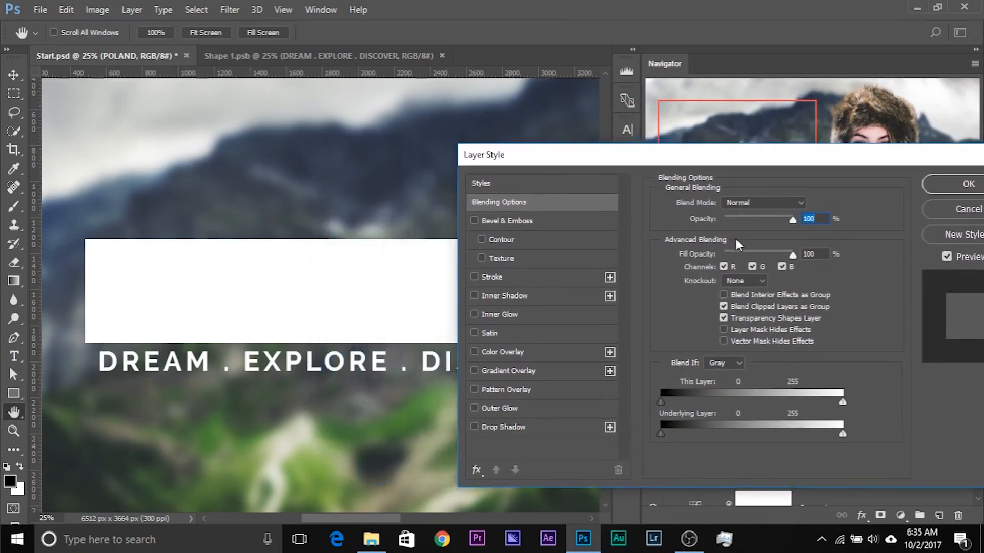
drag(788, 254, 731, 254)
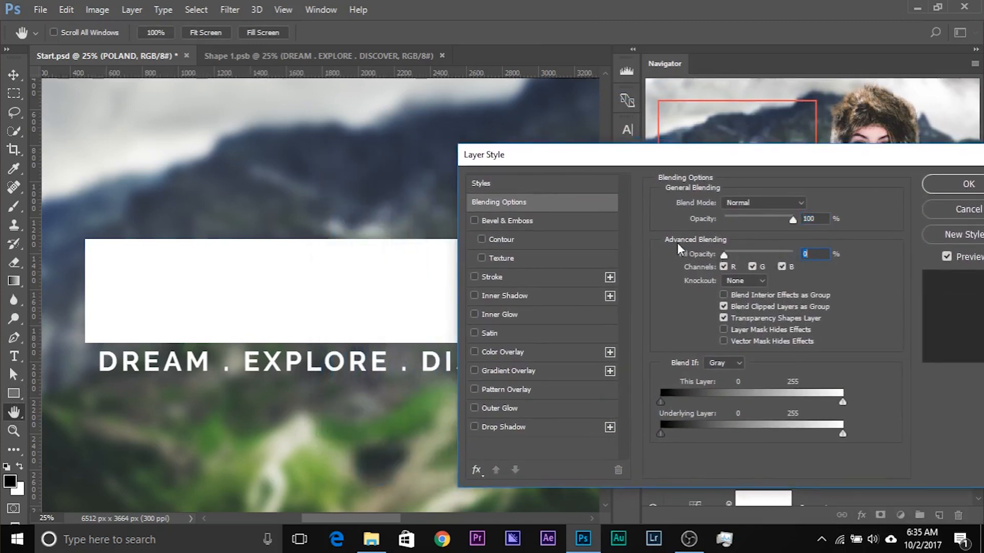
click(736, 279)
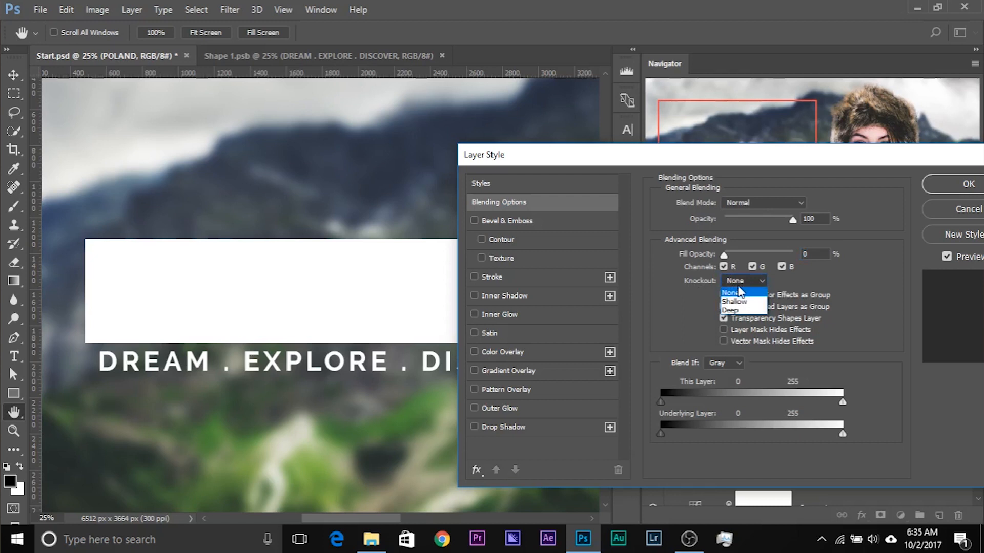
click(738, 296)
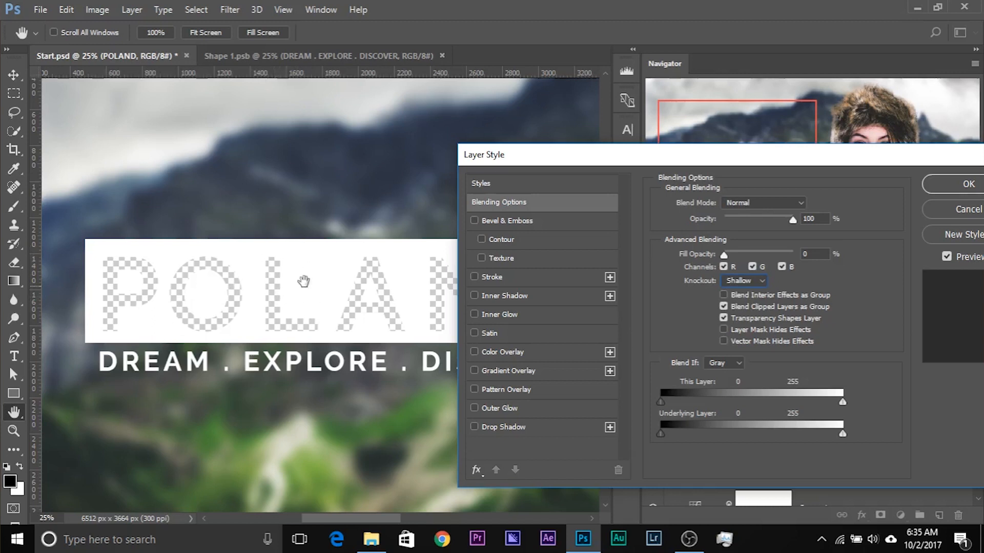
click(945, 181)
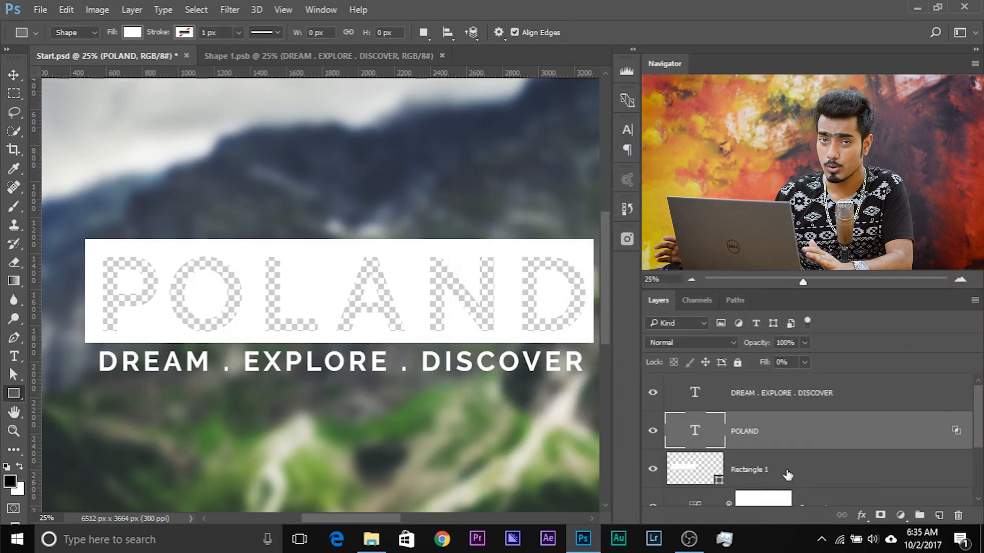
Step: Group the POLAND text and Rectangle 1 layers together and expand the group
shift+click(813, 470)
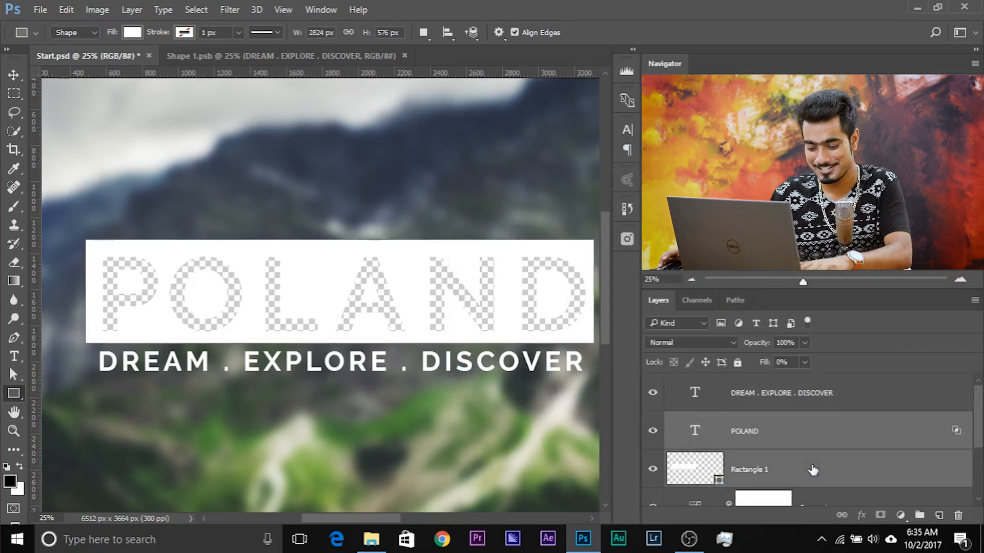
key(ctrl+g)
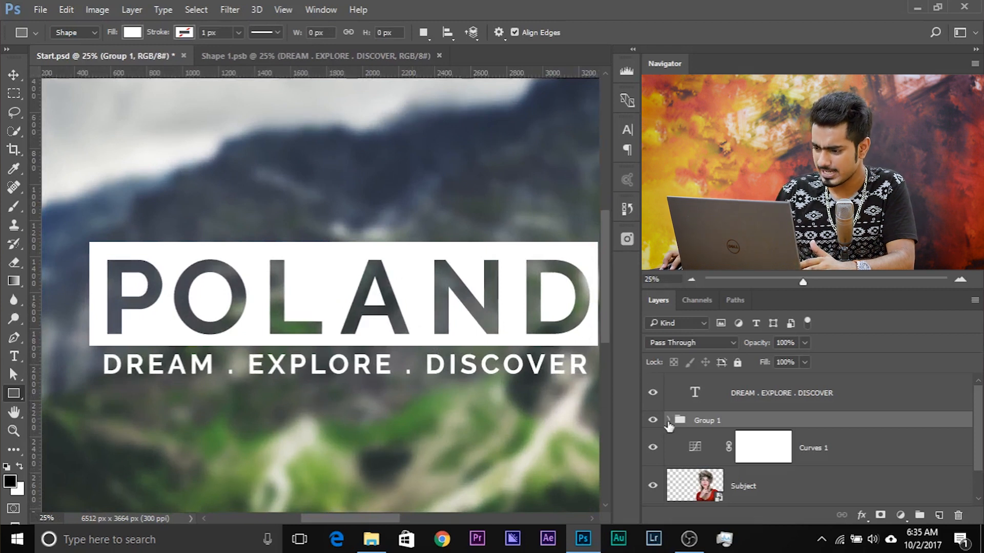
click(667, 420)
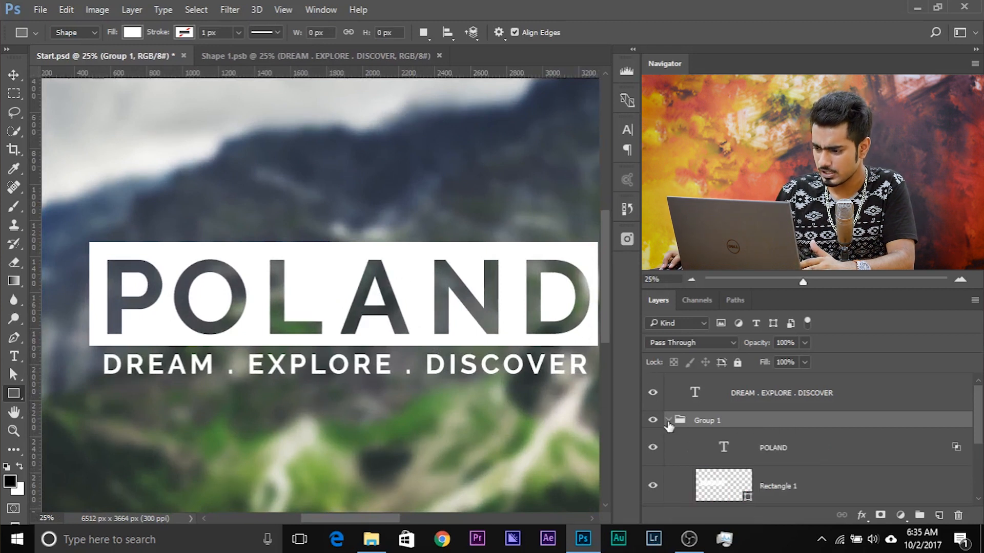
Step: Set the POLAND text's font weight to ExtraBold
double_click(724, 447)
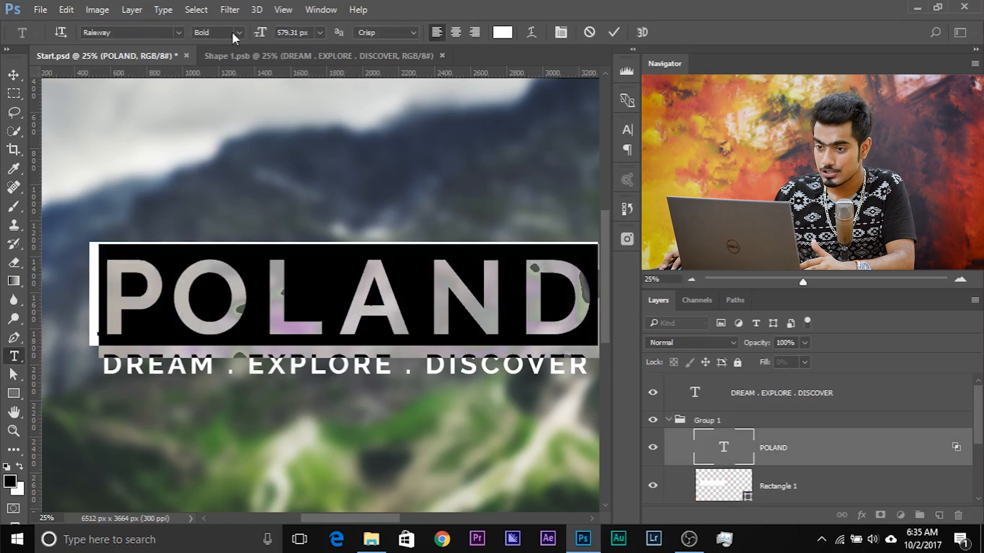
click(233, 34)
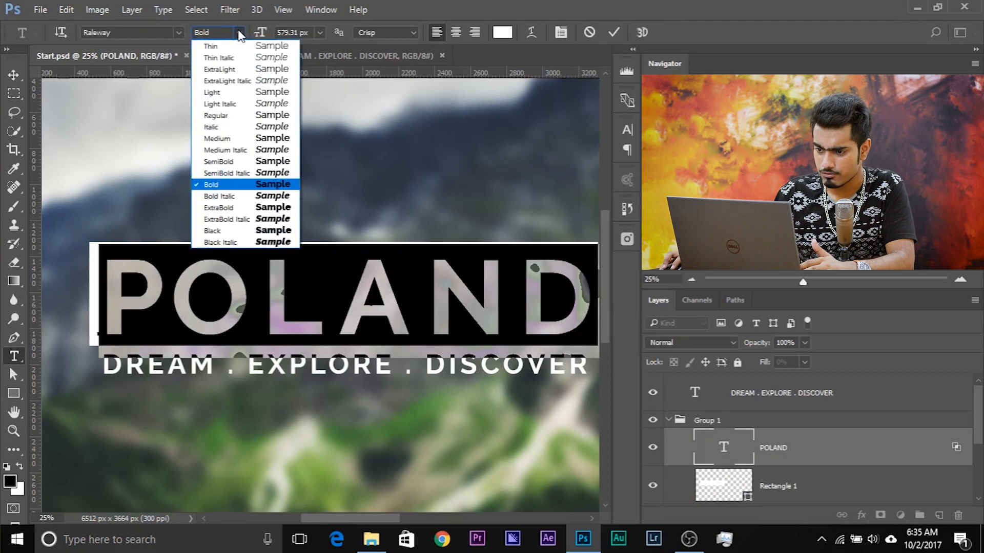
click(228, 208)
click(13, 75)
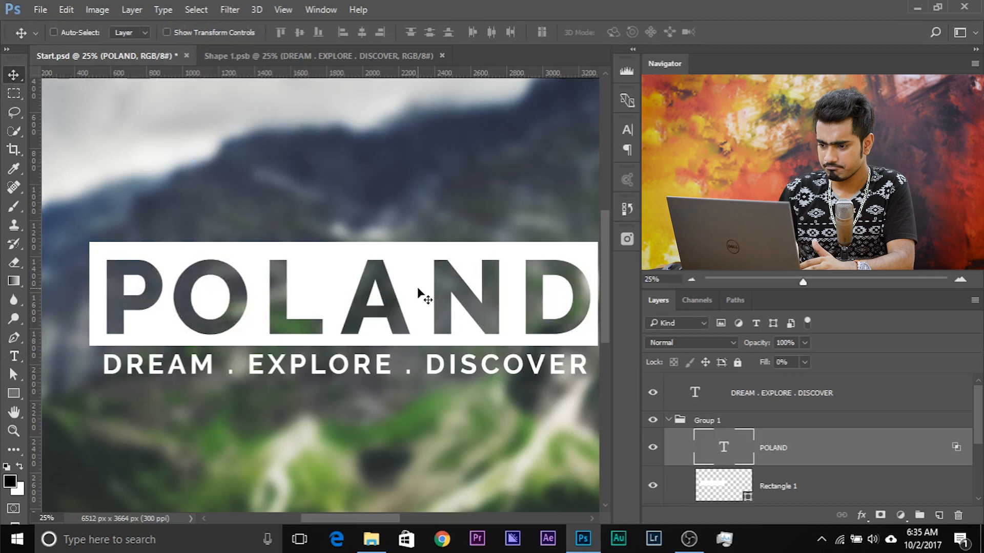
Step: Convert the DREAM . EXPLORE . DISCOVER text, Group 1, POLAND and Rectangle 1 layers into one Smart Object and toggle its visibility off and on
key(ctrl+minus)
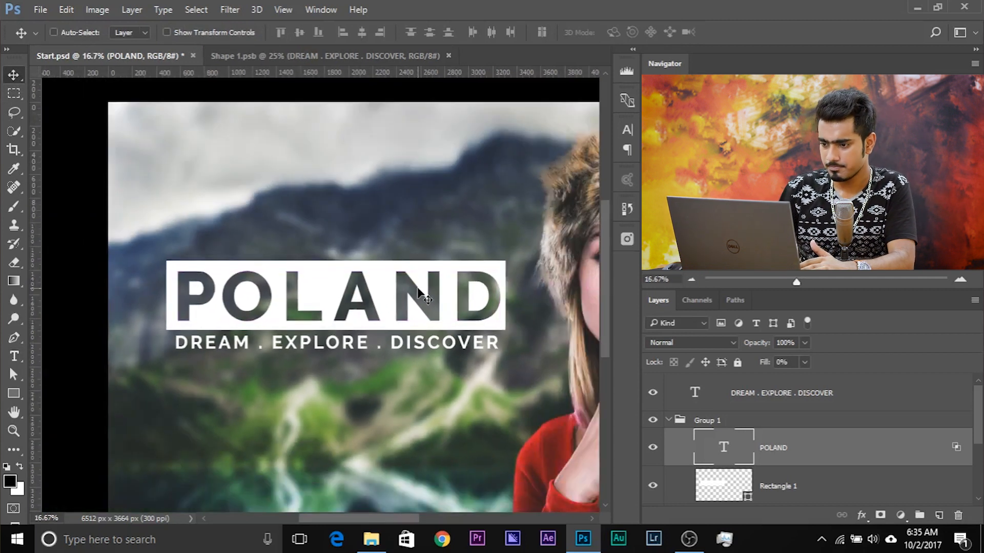
key(ctrl+minus)
key(ctrl+minus)
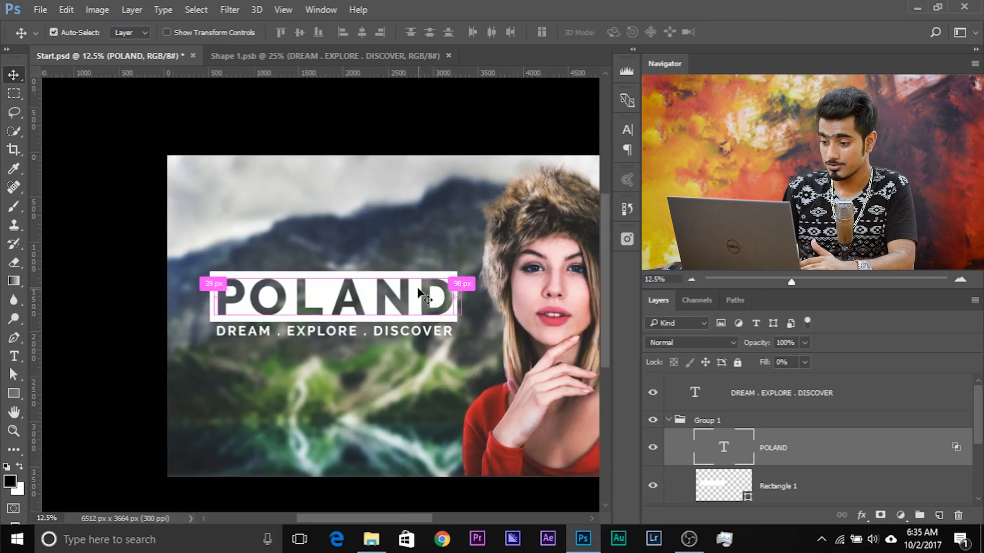
click(780, 392)
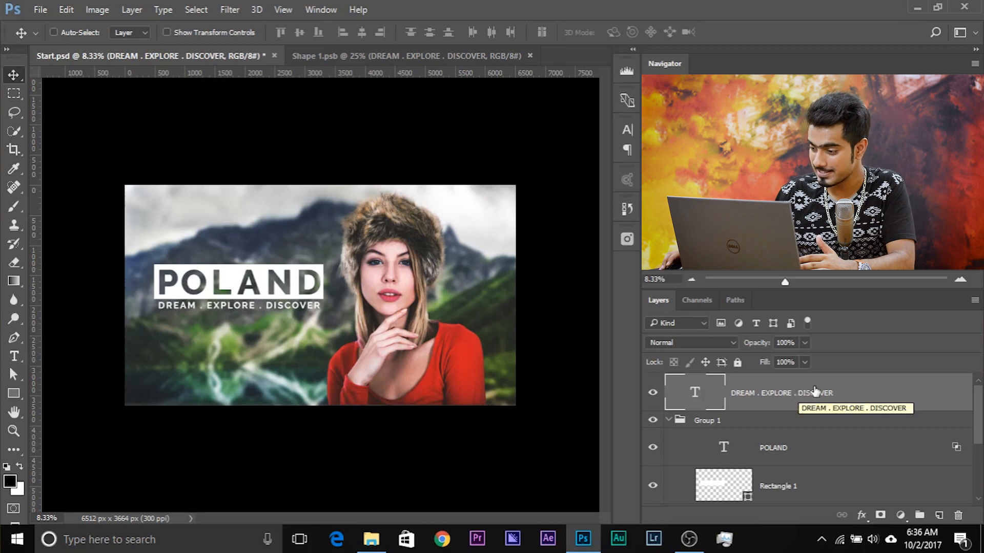
scroll(807, 410, down, 3)
scroll(779, 418, up, 2)
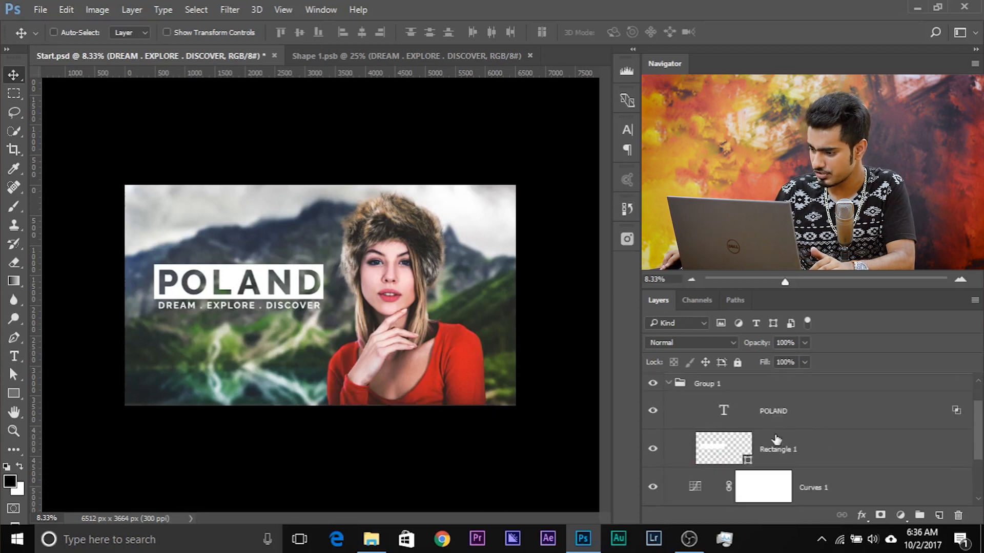
scroll(800, 415, down, 2)
scroll(797, 412, up, 1)
shift+click(802, 416)
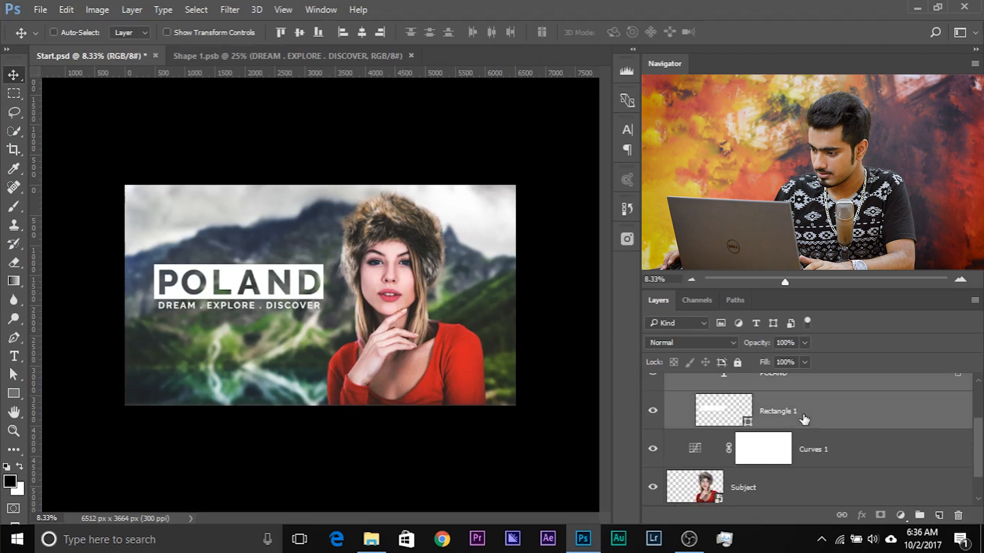
scroll(807, 419, up, 2)
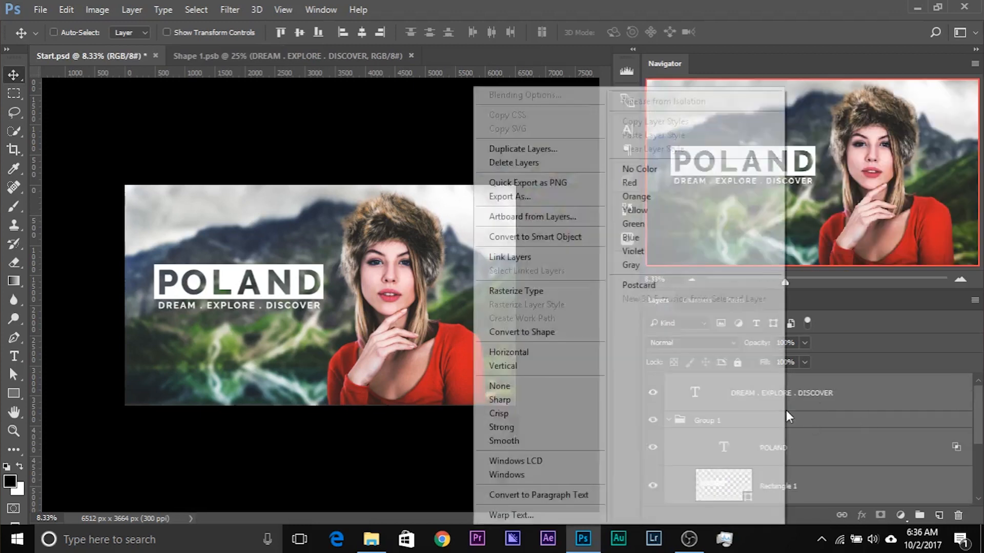
right_click(786, 411)
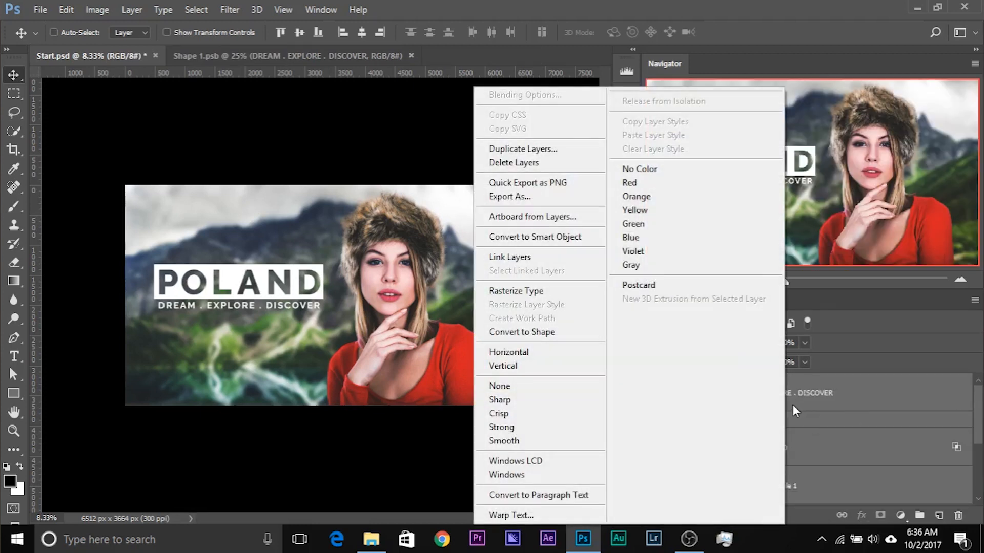
click(560, 237)
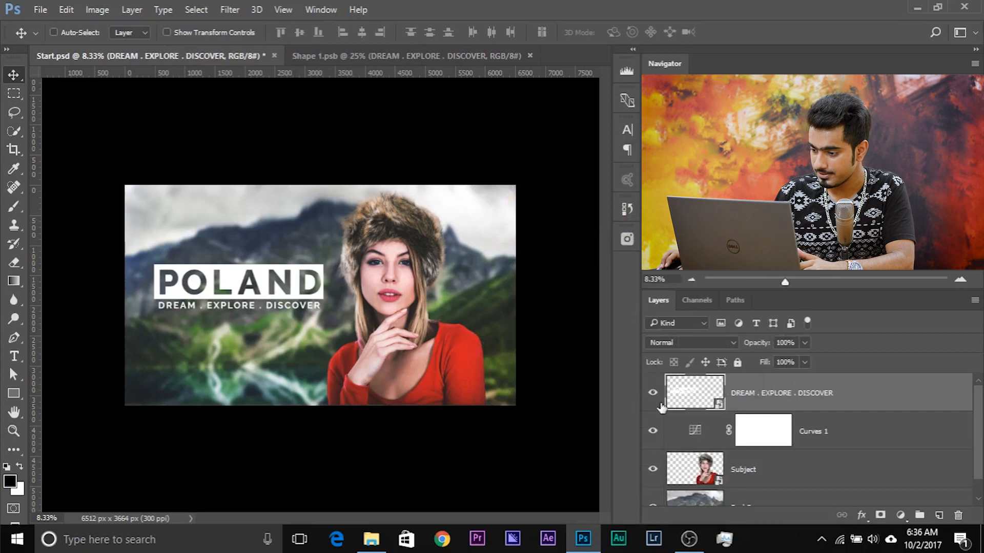
click(654, 393)
click(654, 393)
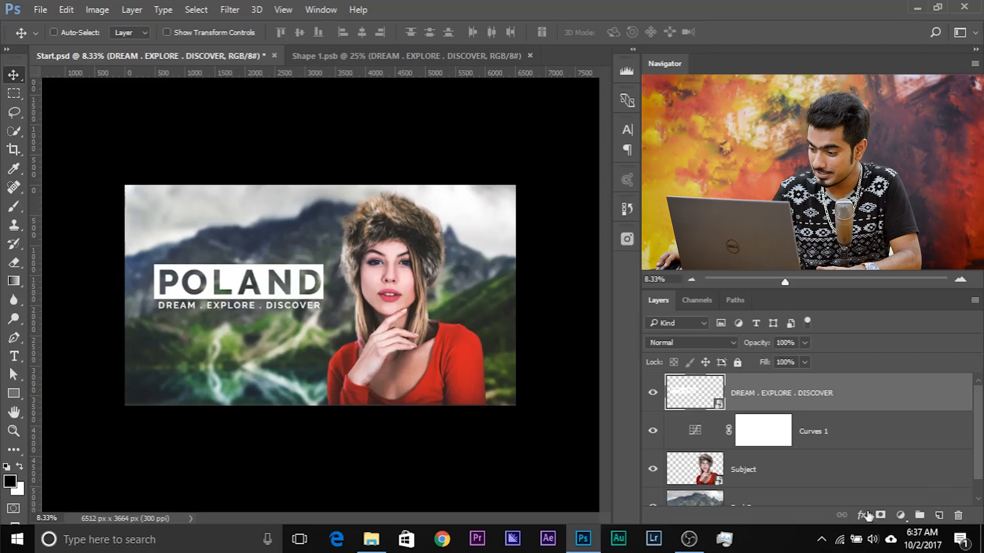
click(770, 478)
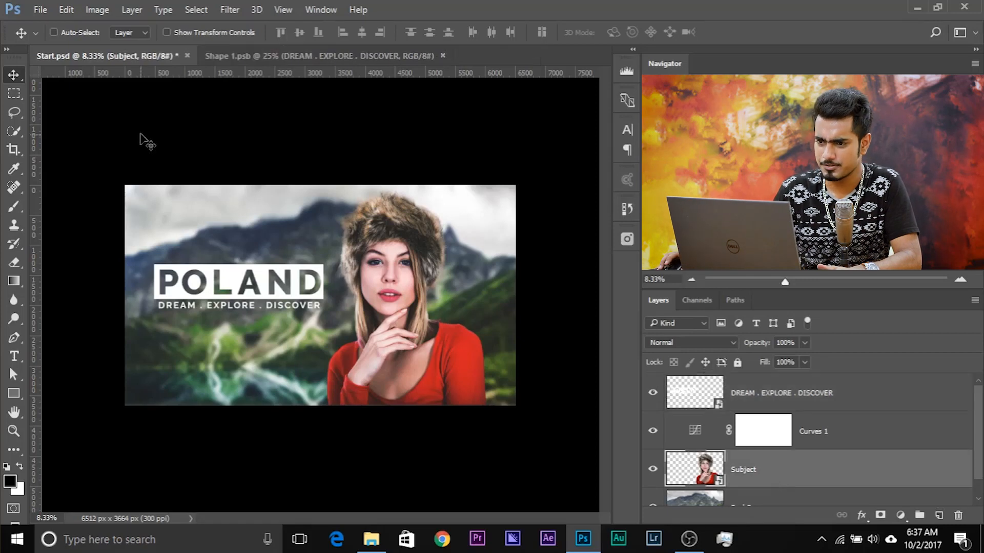
click(229, 9)
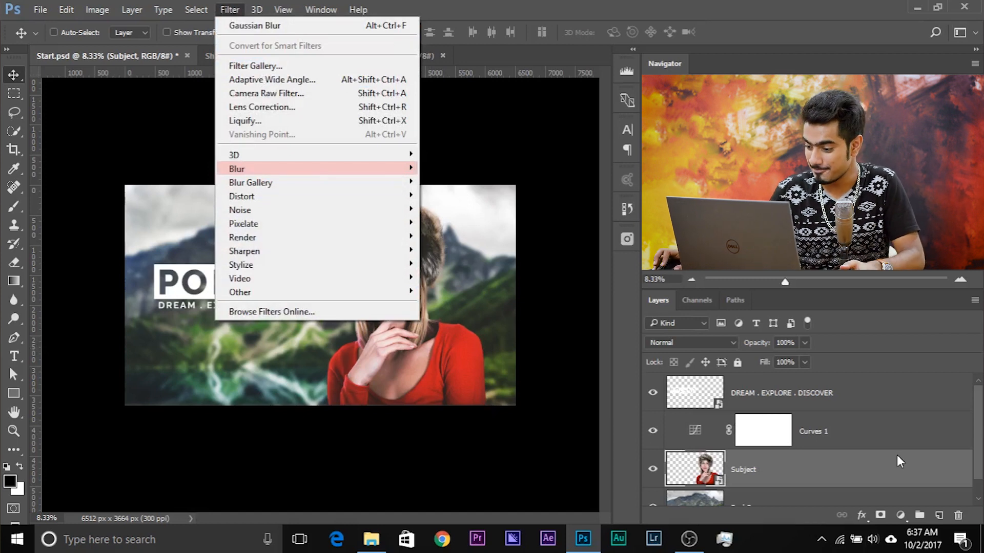
click(742, 507)
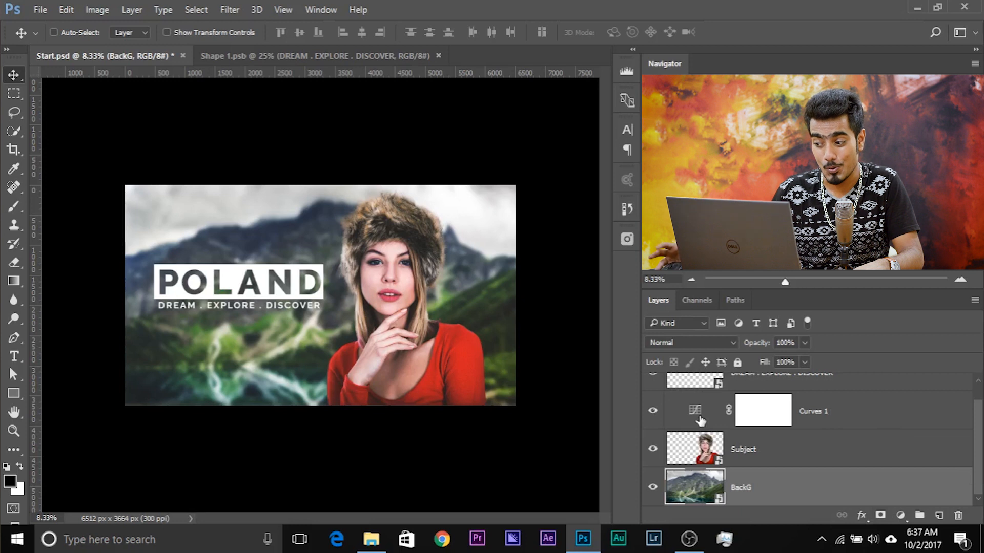
scroll(700, 420, up, 1)
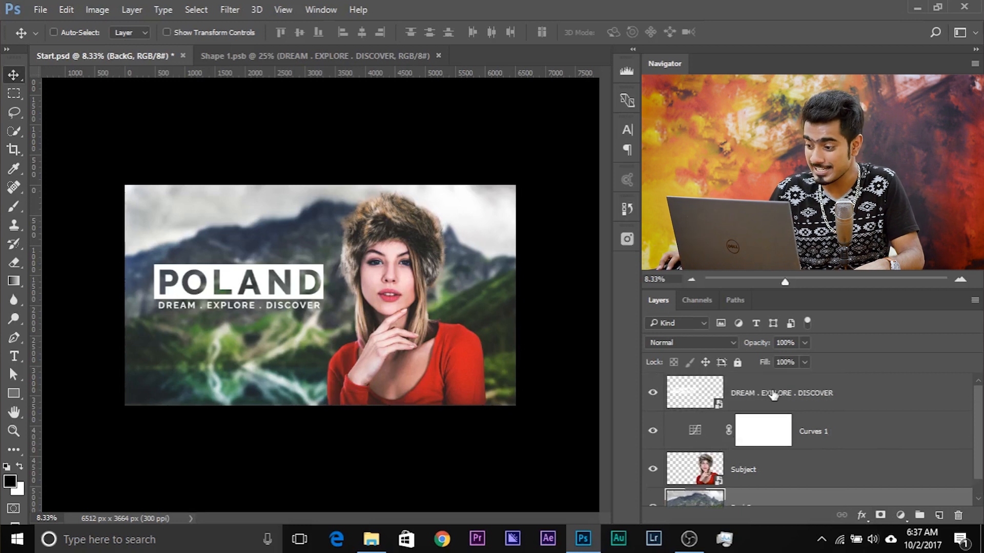
Step: Add a Drop Shadow to the DREAM . EXPLORE . DISCOVER Smart Object with 82% opacity and a distance of 218 px
click(773, 394)
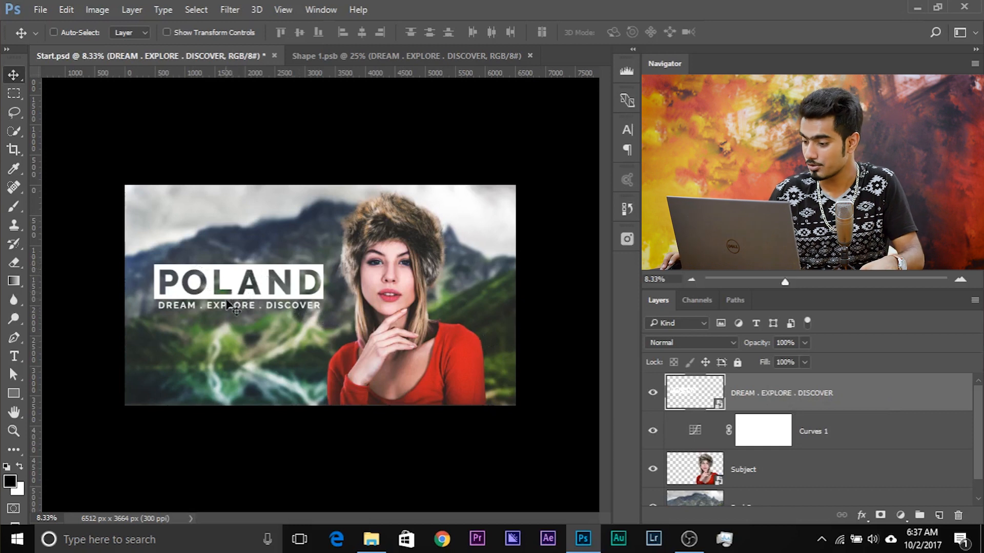
right_click(767, 396)
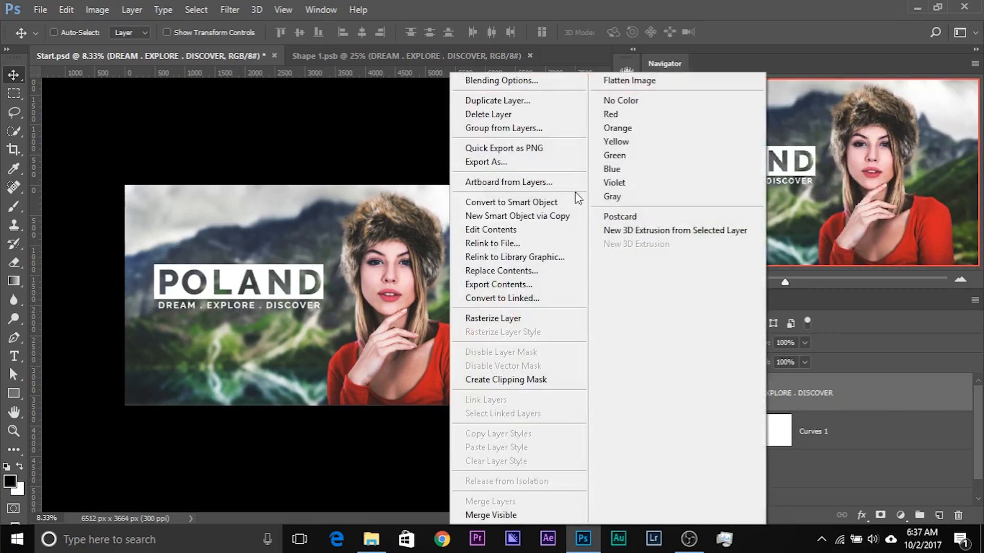
click(550, 82)
drag(513, 67, 790, 89)
click(525, 364)
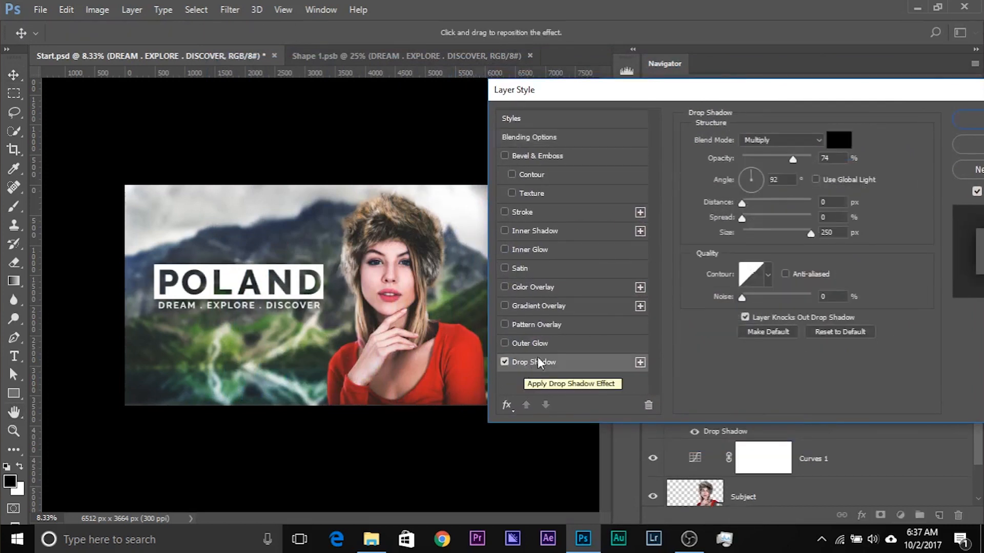
drag(797, 154, 799, 159)
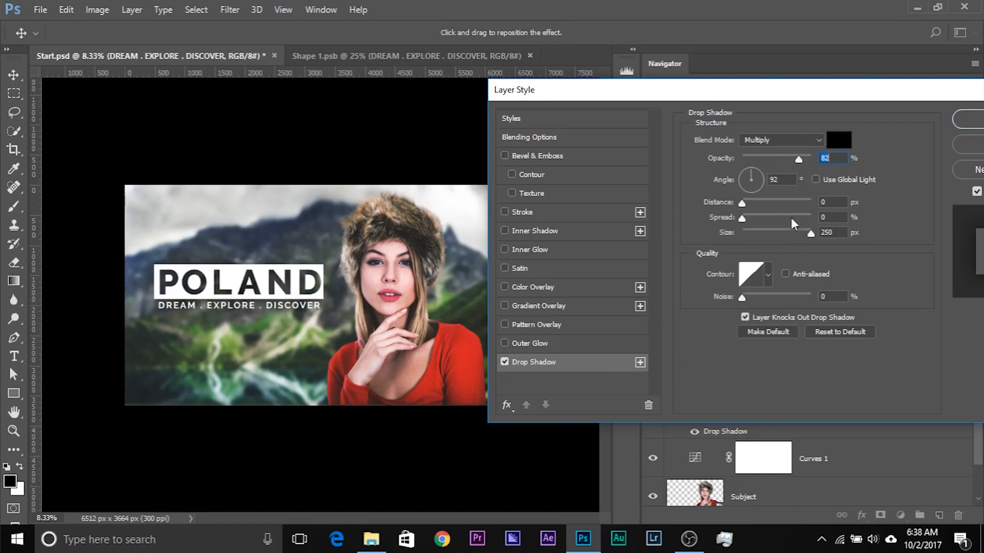
drag(742, 203, 803, 209)
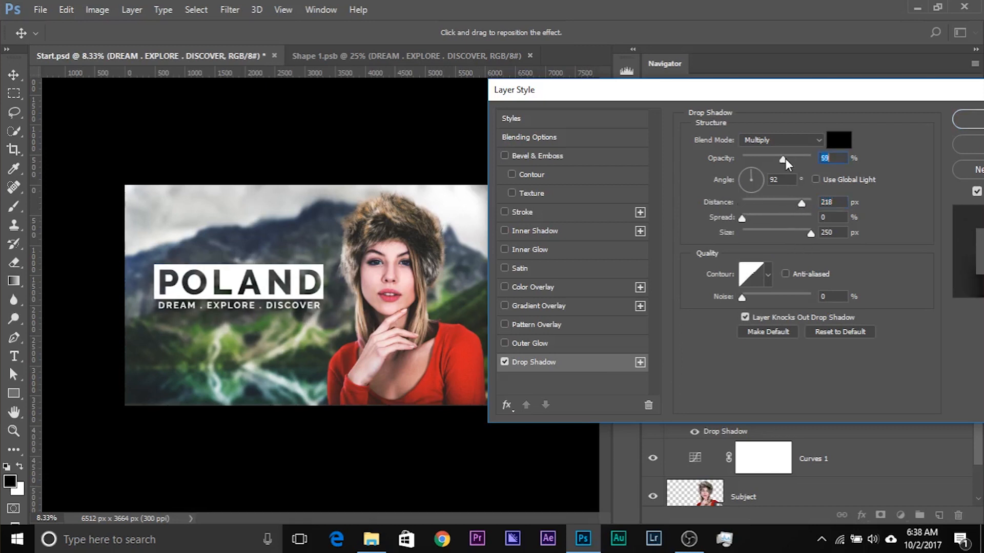